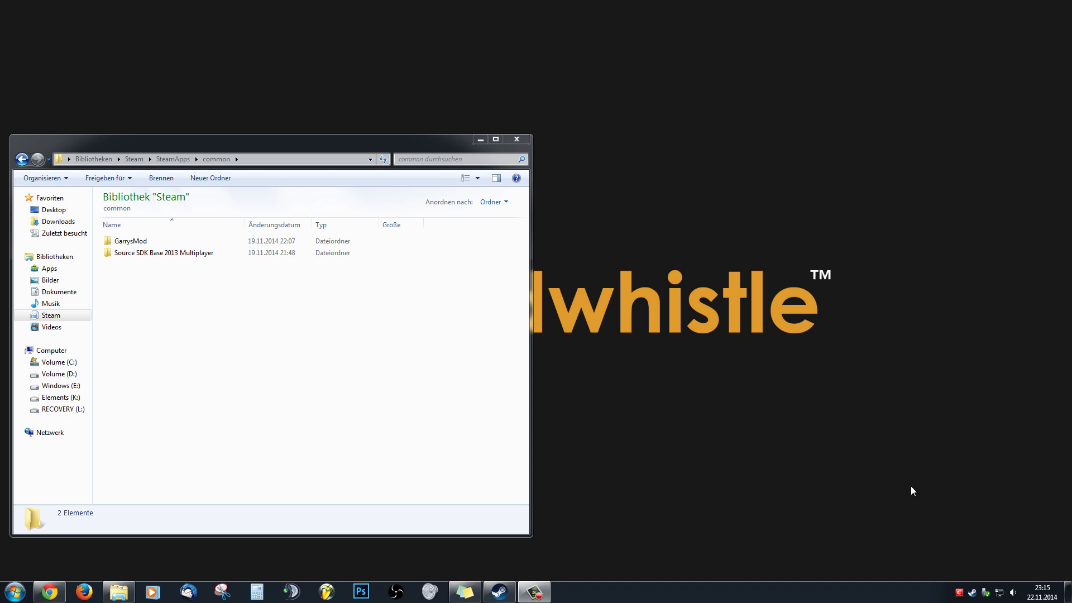
# Switch to the Steam library and show only the tools.
pyautogui.rightClick(973, 593)
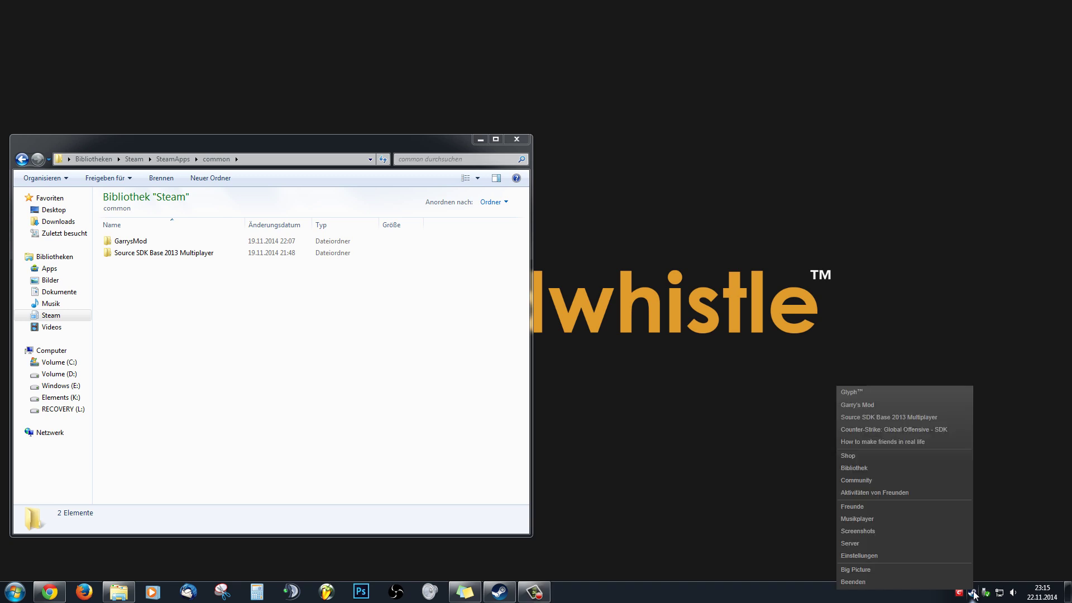
pyautogui.click(863, 470)
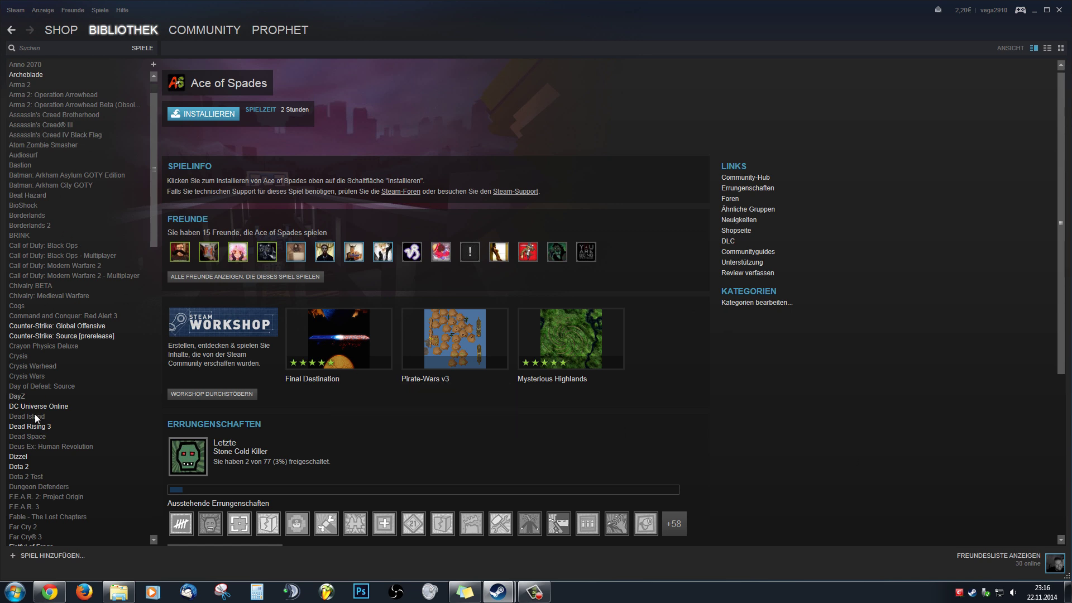
pyautogui.click(149, 49)
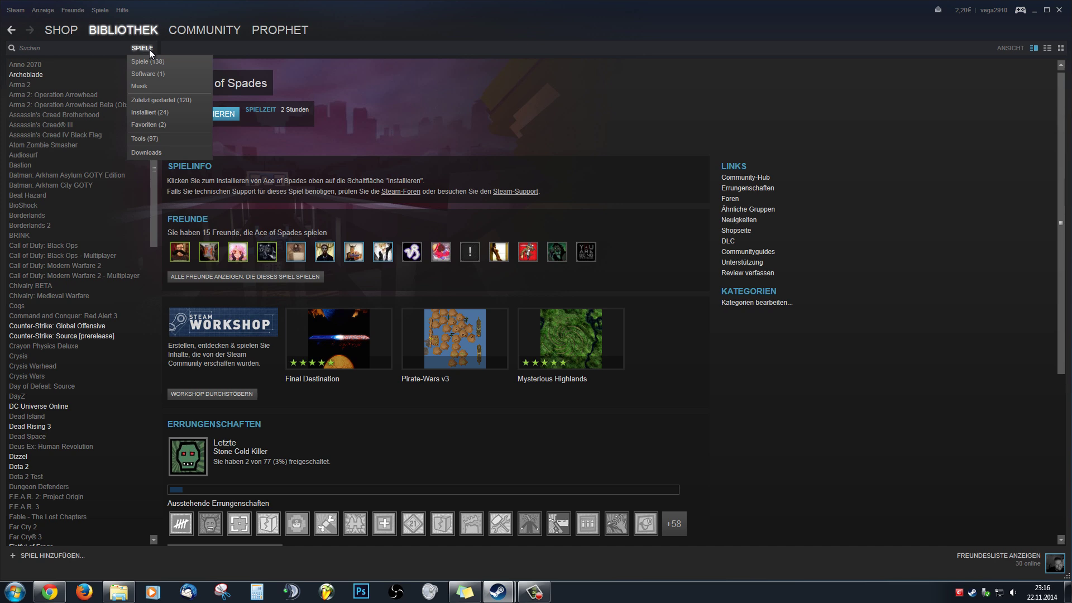
pyautogui.click(145, 140)
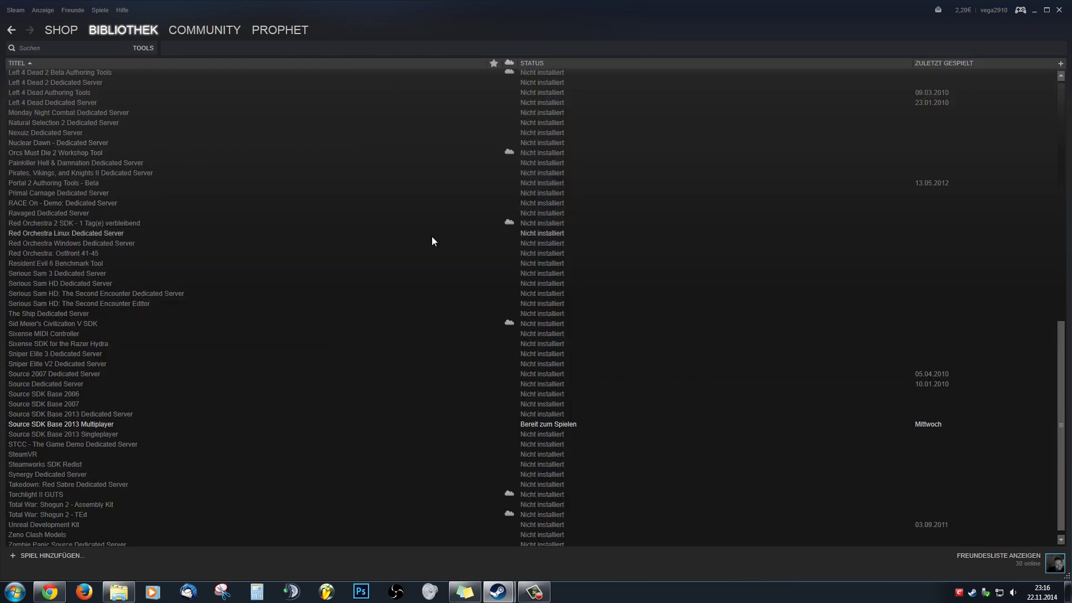
# Look through the tools list for the SDK entries and select Source SDK Base 2013 Multiplayer.
pyautogui.scroll(15, 431, 237)
pyautogui.scroll(-15, 187, 201)
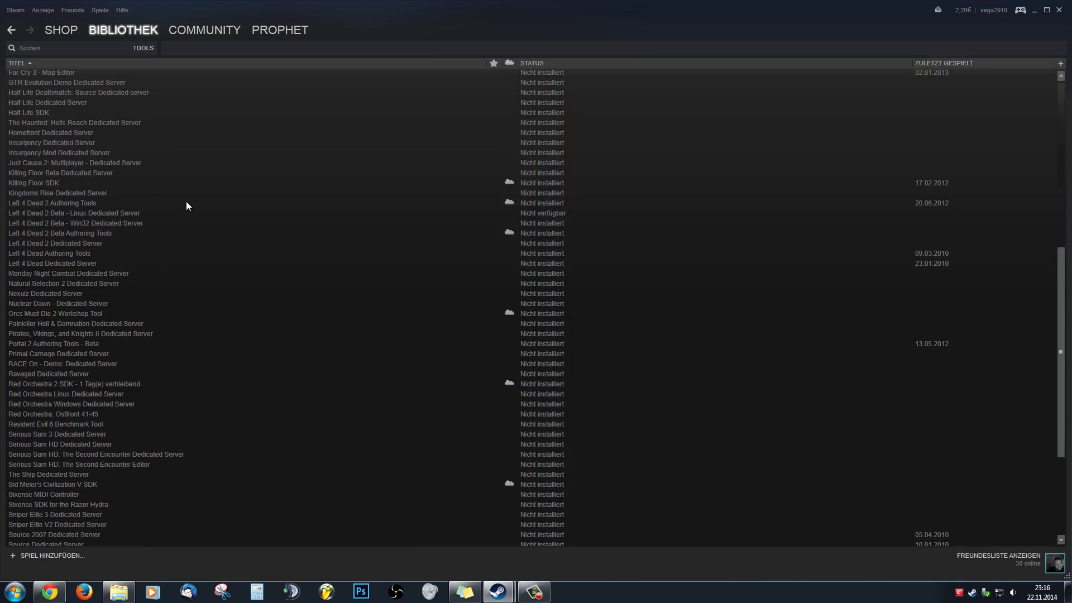
pyautogui.scroll(6, 192, 202)
pyautogui.scroll(11, 235, 234)
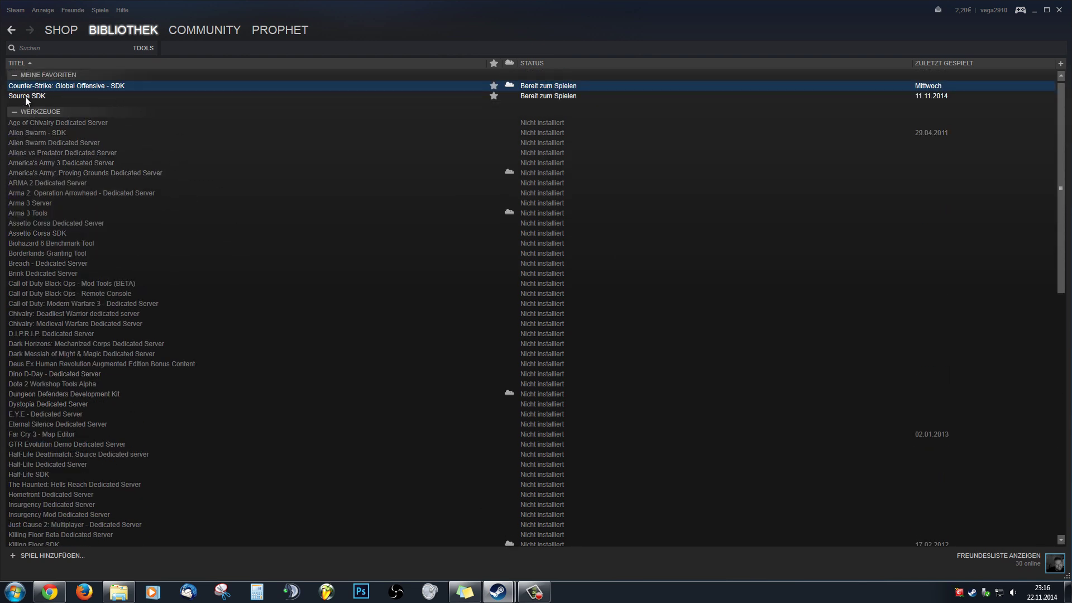
pyautogui.click(39, 98)
pyautogui.scroll(-15, 128, 240)
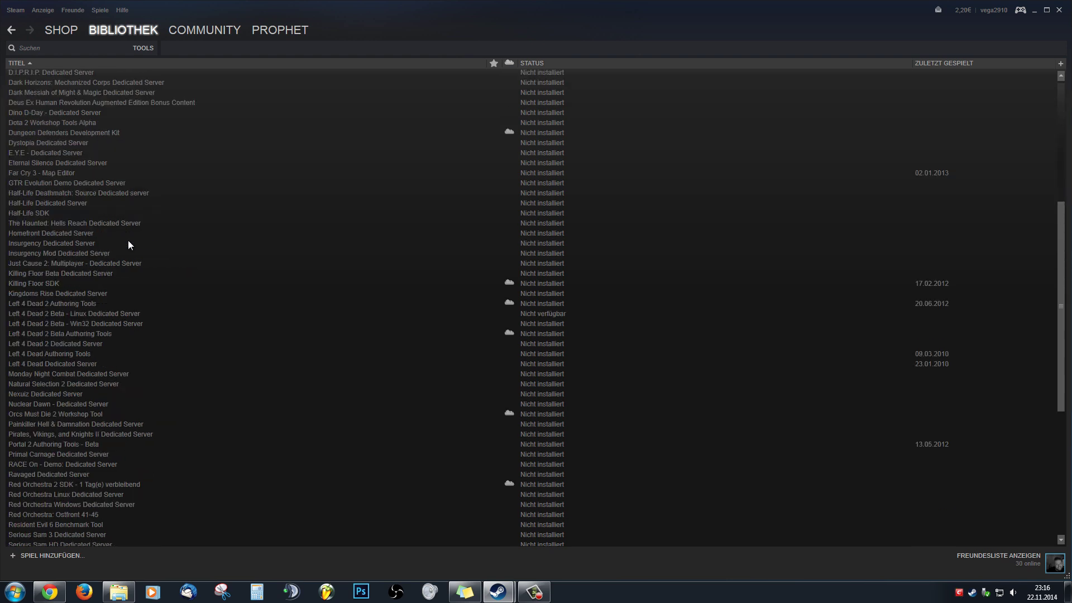
pyautogui.scroll(15, 170, 222)
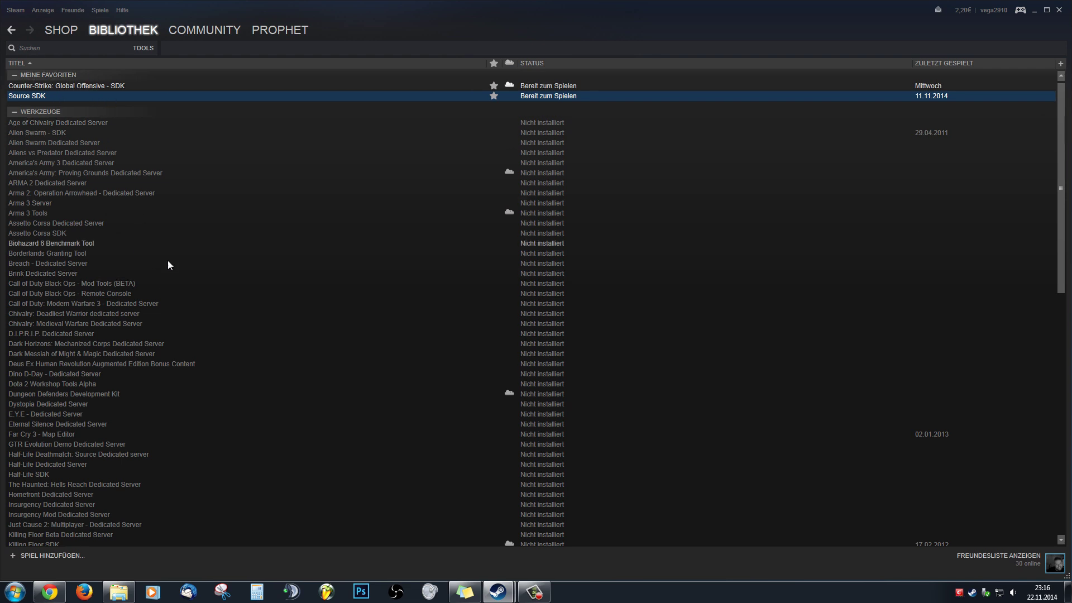
pyautogui.scroll(-16, 187, 261)
pyautogui.scroll(-1, 188, 262)
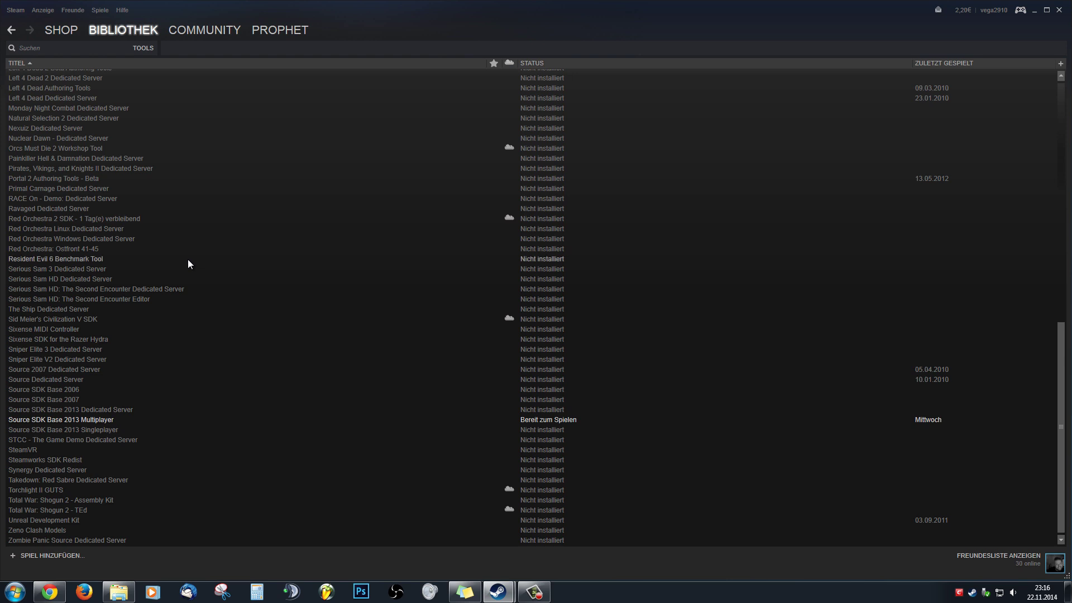
pyautogui.click(15, 422)
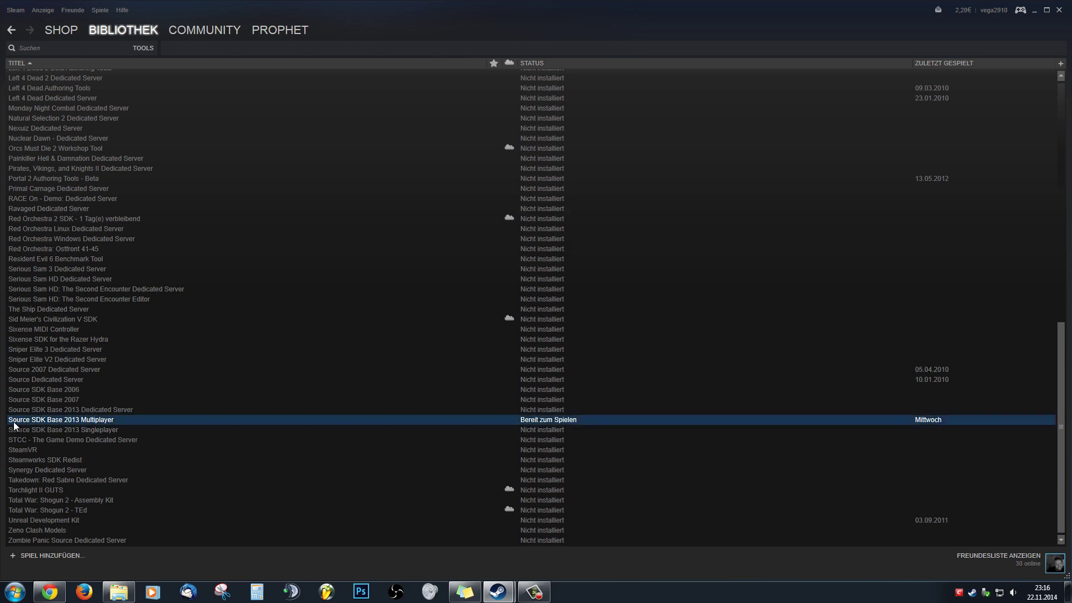
# Examine the update, local file and beta settings in the properties of Source SDK Base 2013 Multiplayer, leaving them unchanged.
pyautogui.rightClick(111, 423)
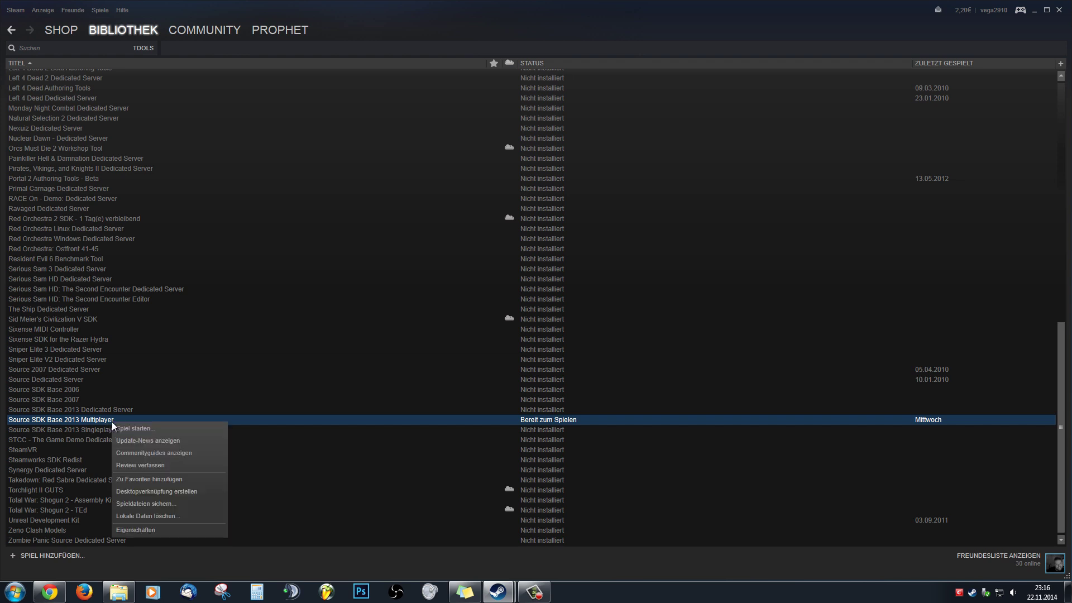
pyautogui.click(136, 530)
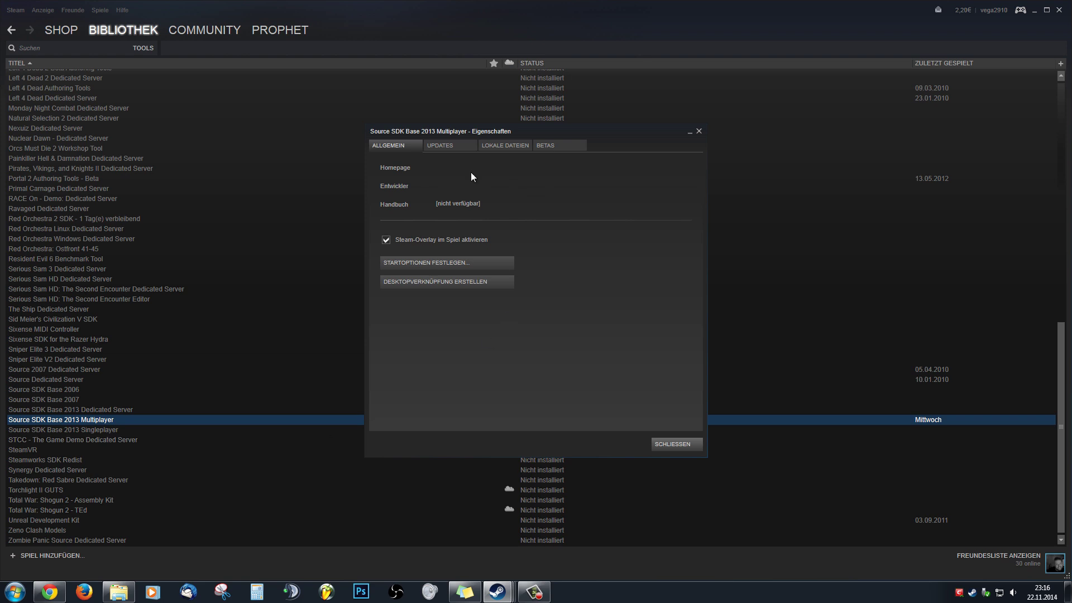
pyautogui.click(465, 150)
pyautogui.click(471, 147)
pyautogui.click(471, 146)
pyautogui.click(512, 146)
pyautogui.click(553, 145)
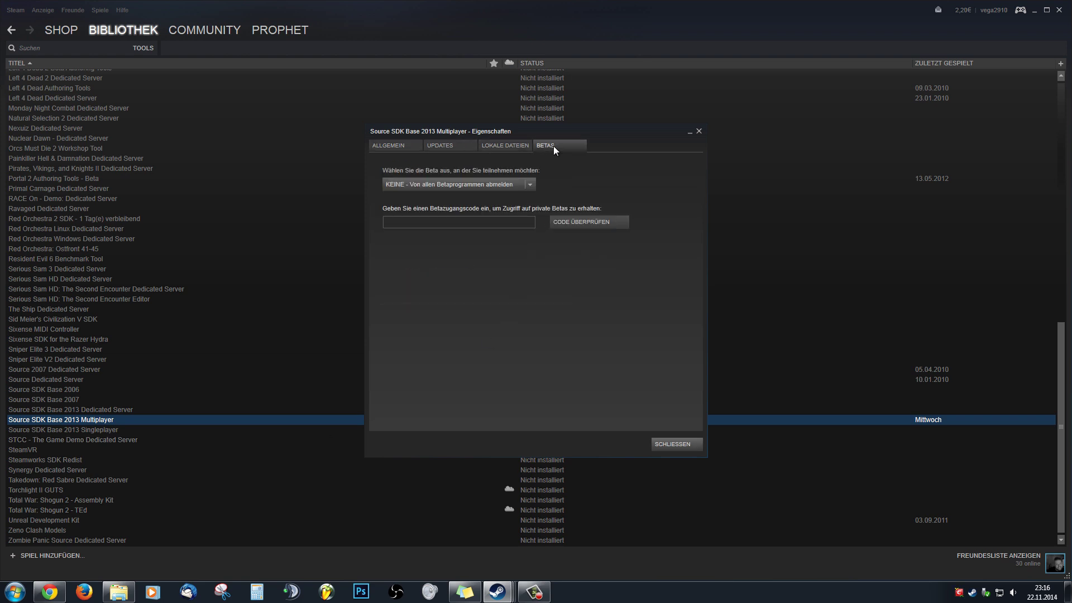
pyautogui.click(699, 131)
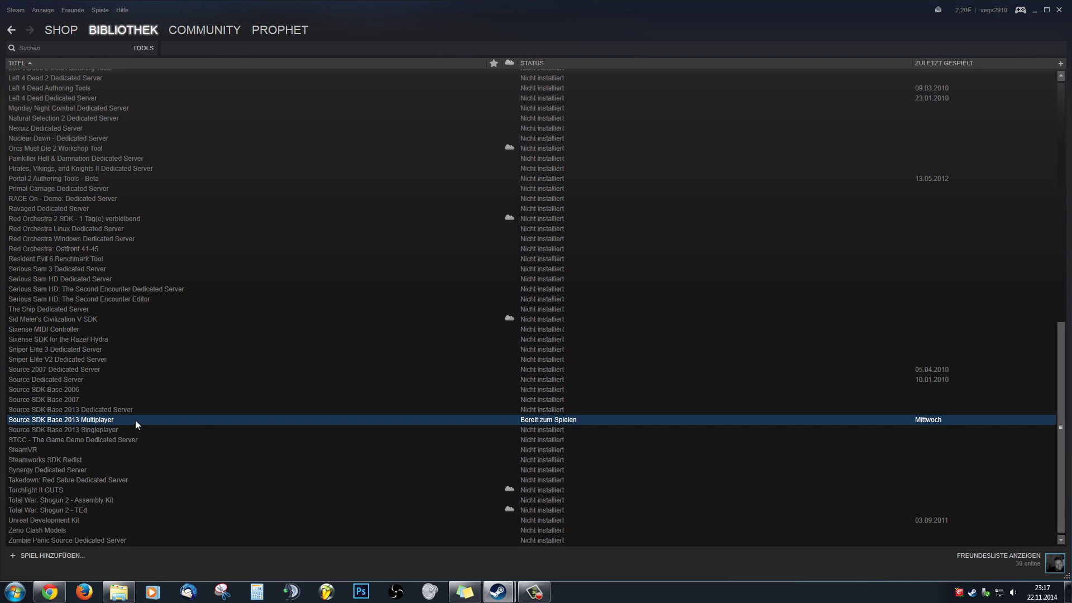
# Switch to Windows Explorer and open the bin folder inside Source SDK Base 2013 Multiplayer.
pyautogui.click(118, 591)
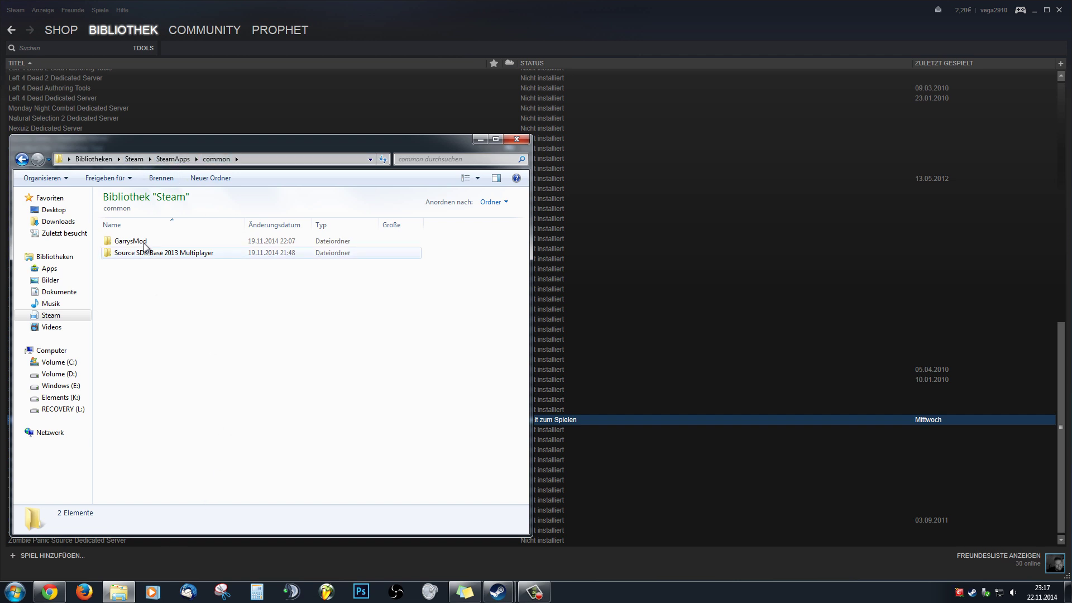
pyautogui.click(129, 253)
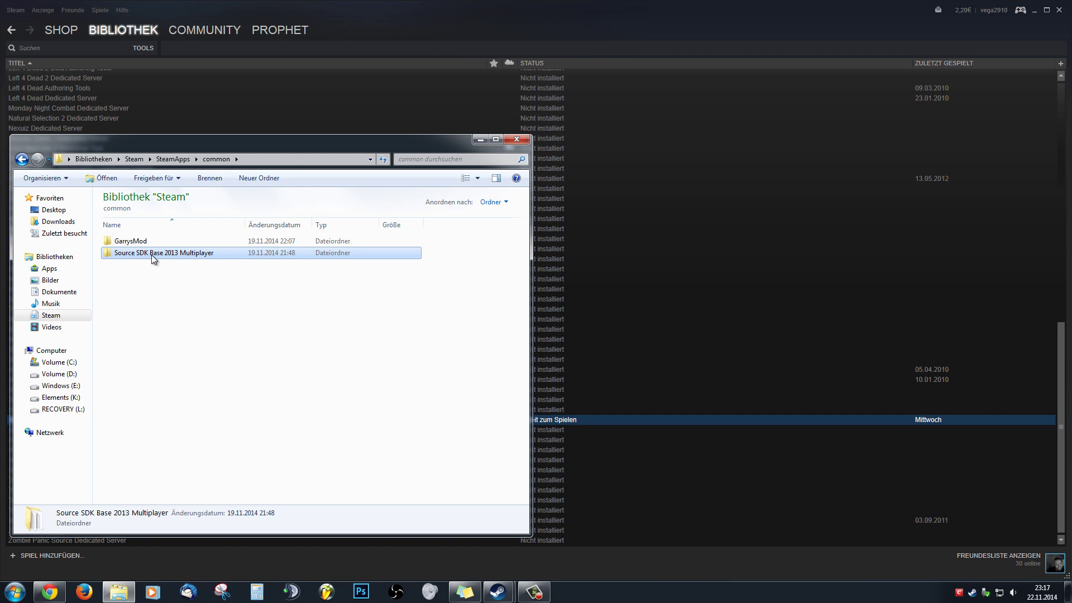
pyautogui.moveTo(177, 257)
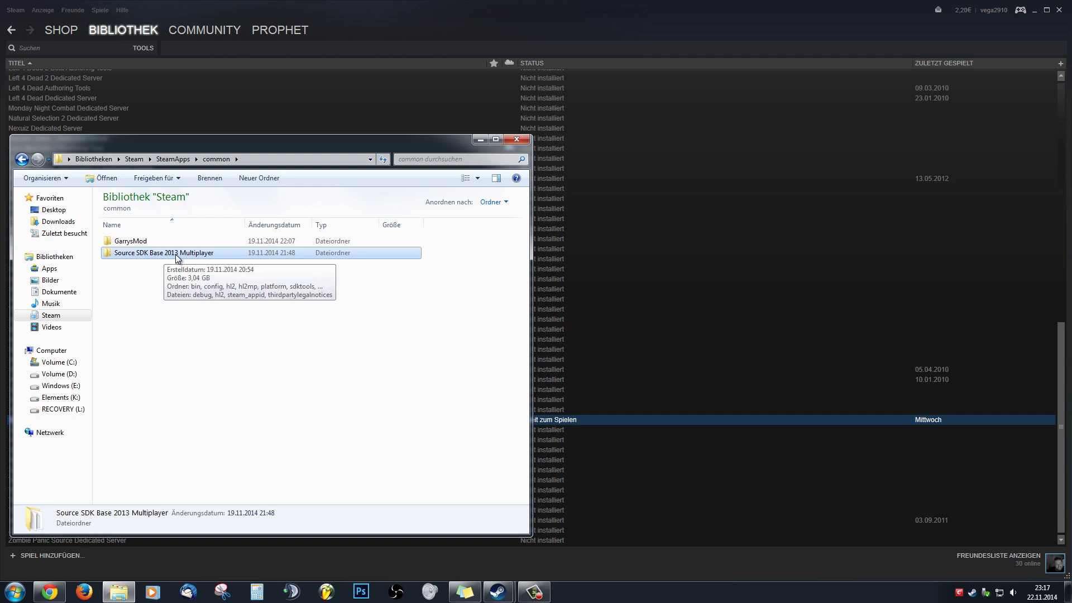
pyautogui.doubleClick(206, 253)
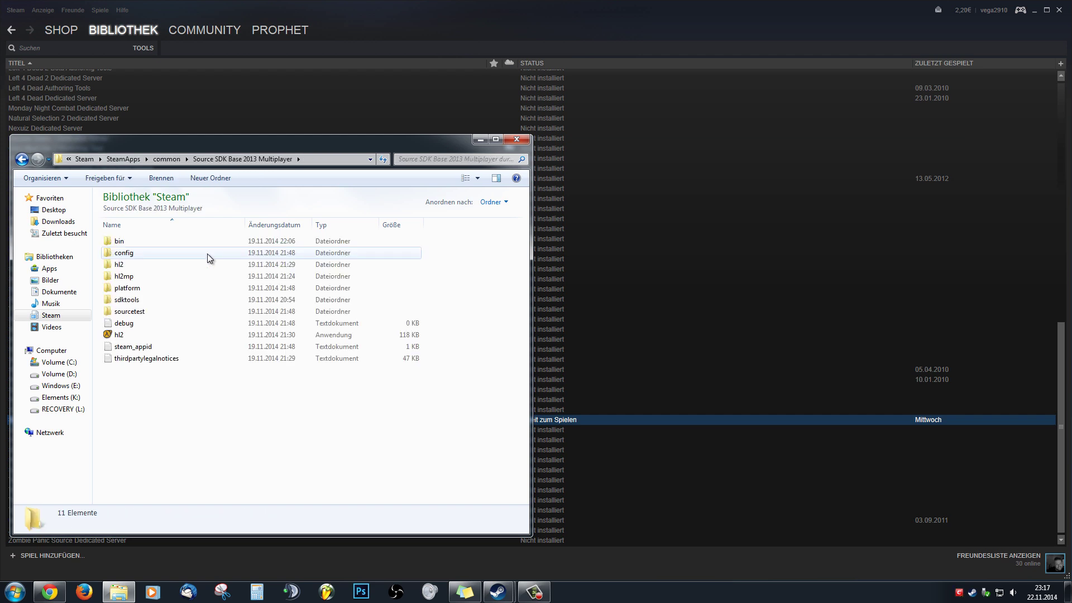
pyautogui.doubleClick(127, 244)
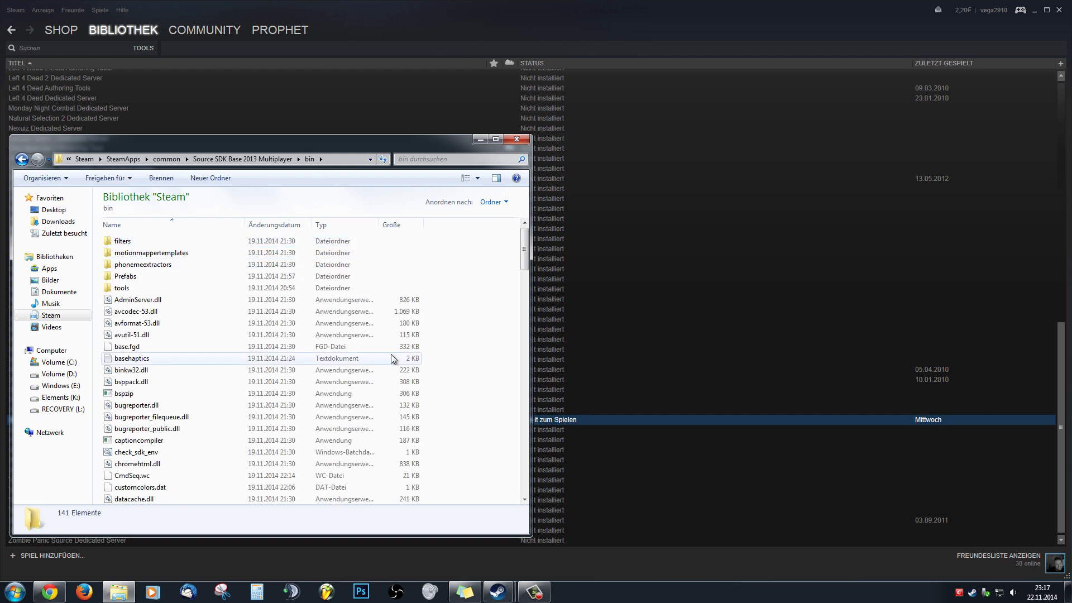
# Launch the hammer application from the bin folder and close its Messages window.
pyautogui.scroll(-10, 393, 358)
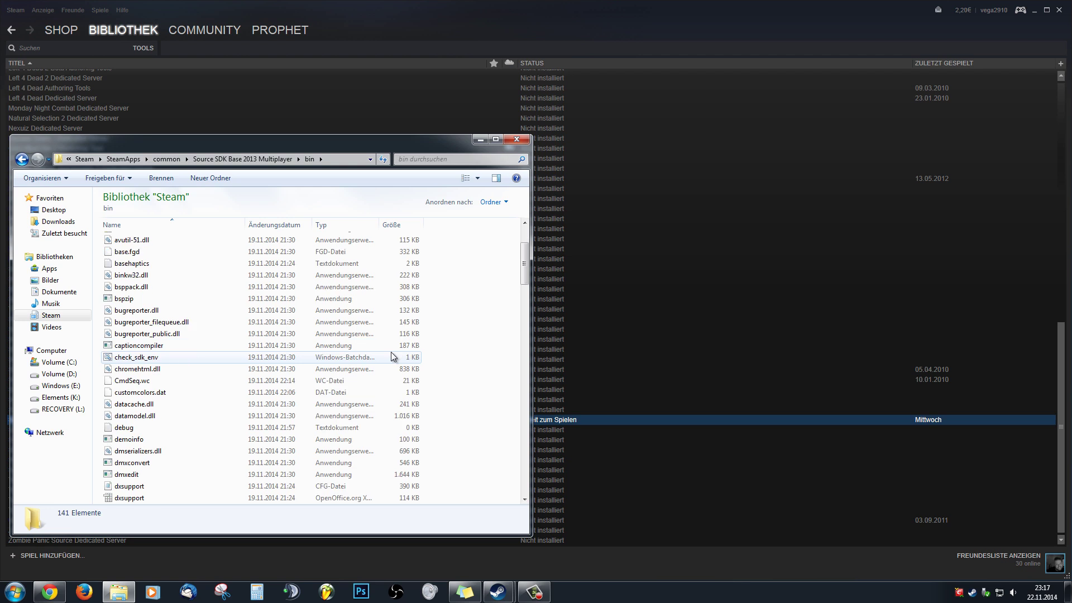
pyautogui.scroll(-1, 394, 358)
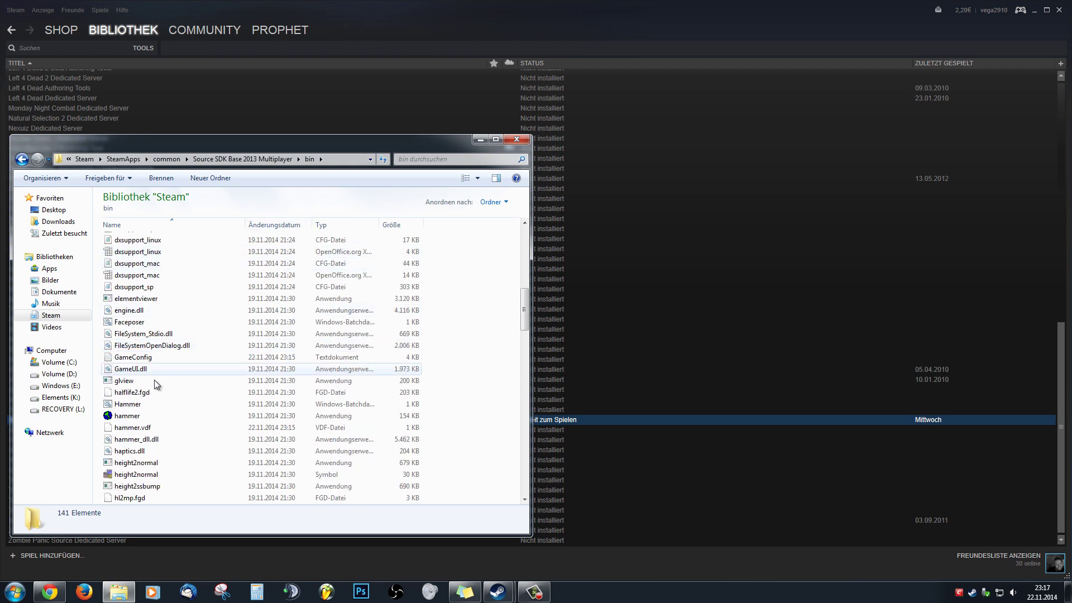
pyautogui.click(128, 416)
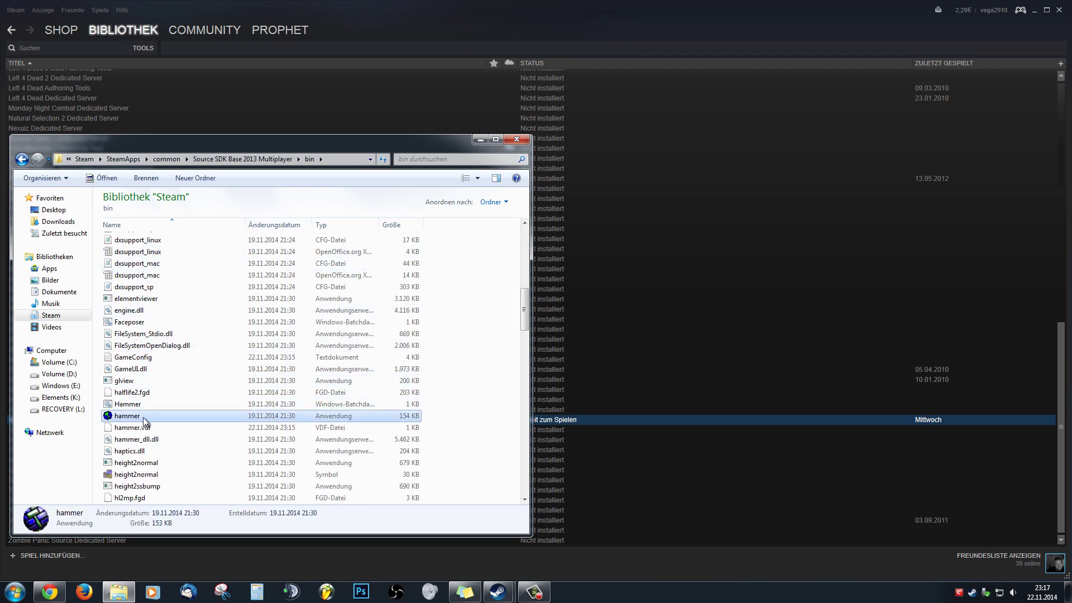
pyautogui.doubleClick(142, 419)
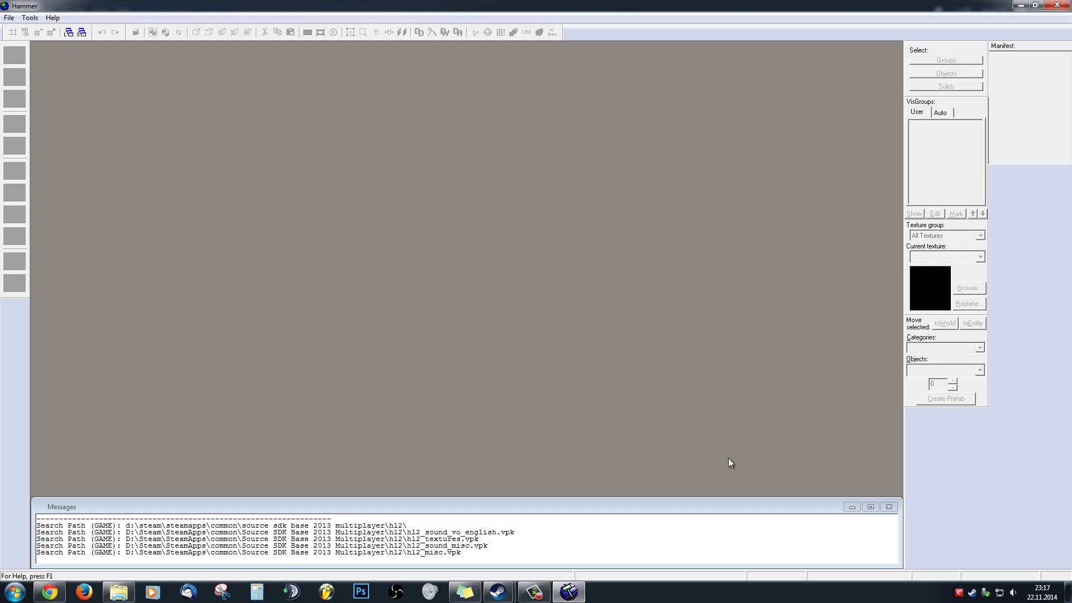
pyautogui.click(889, 506)
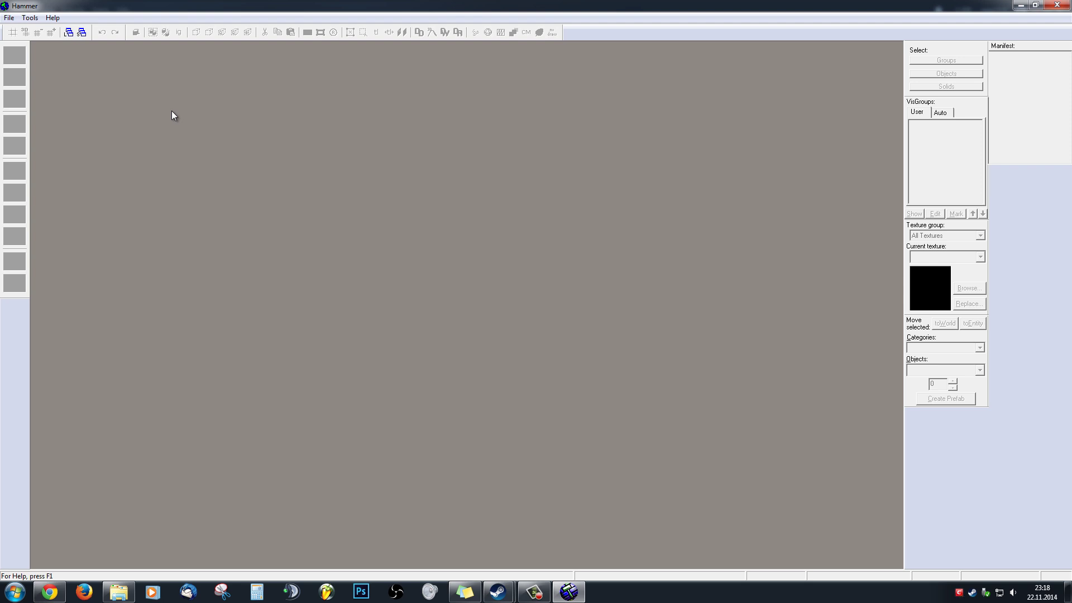
# Open the Hammer options and check which game configurations are available.
pyautogui.click(34, 22)
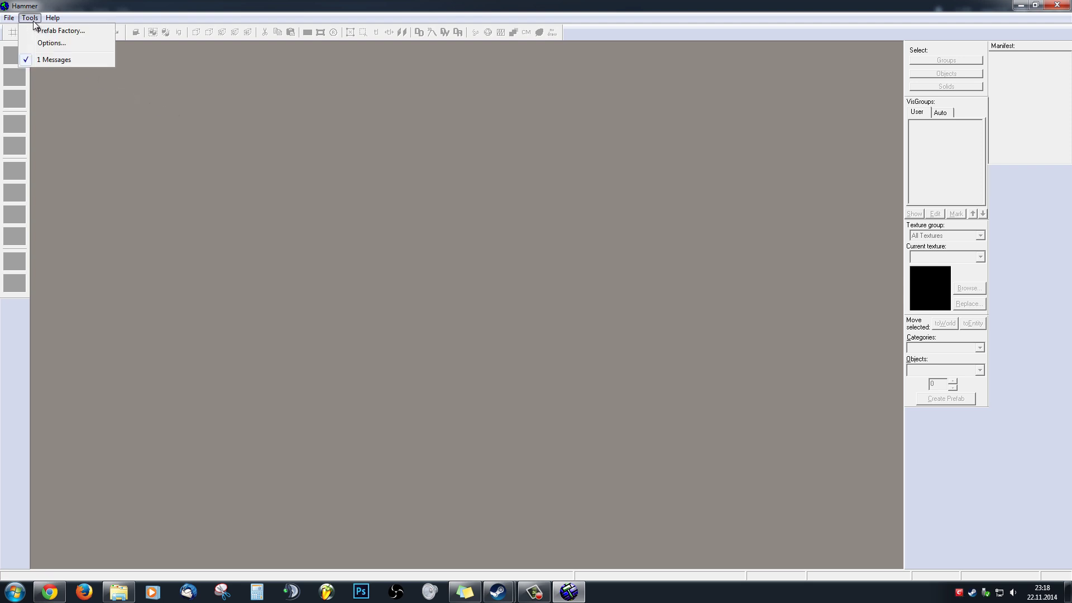
pyautogui.click(41, 44)
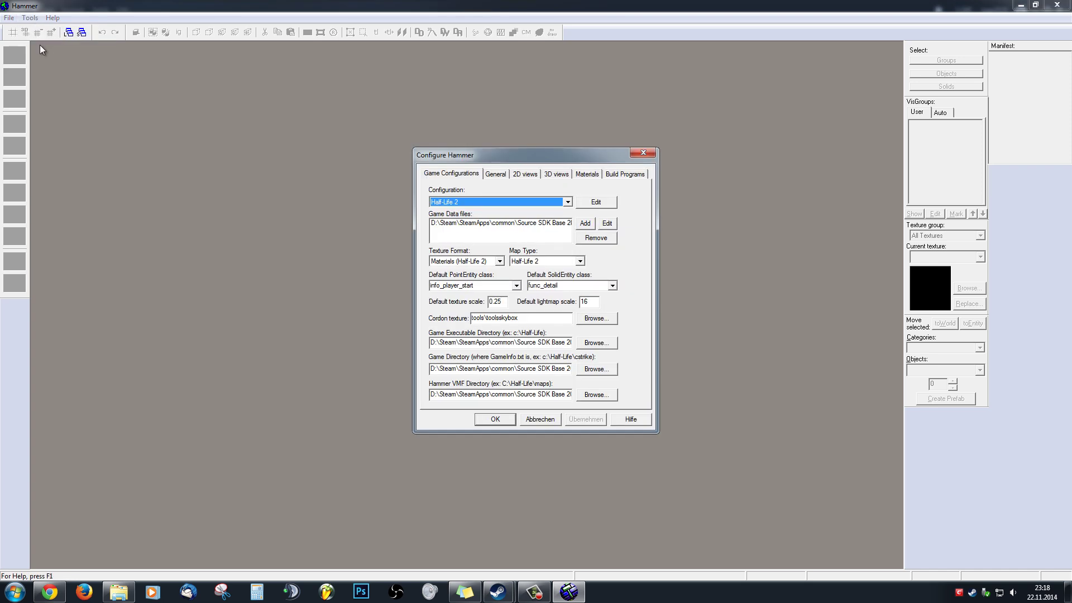
pyautogui.click(568, 203)
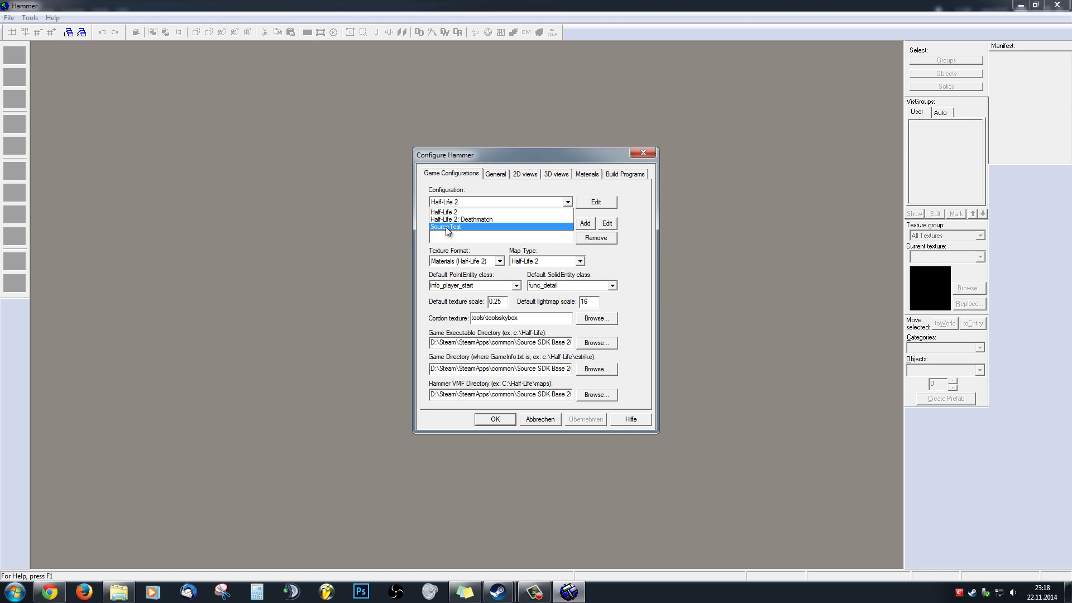
pyautogui.click(633, 217)
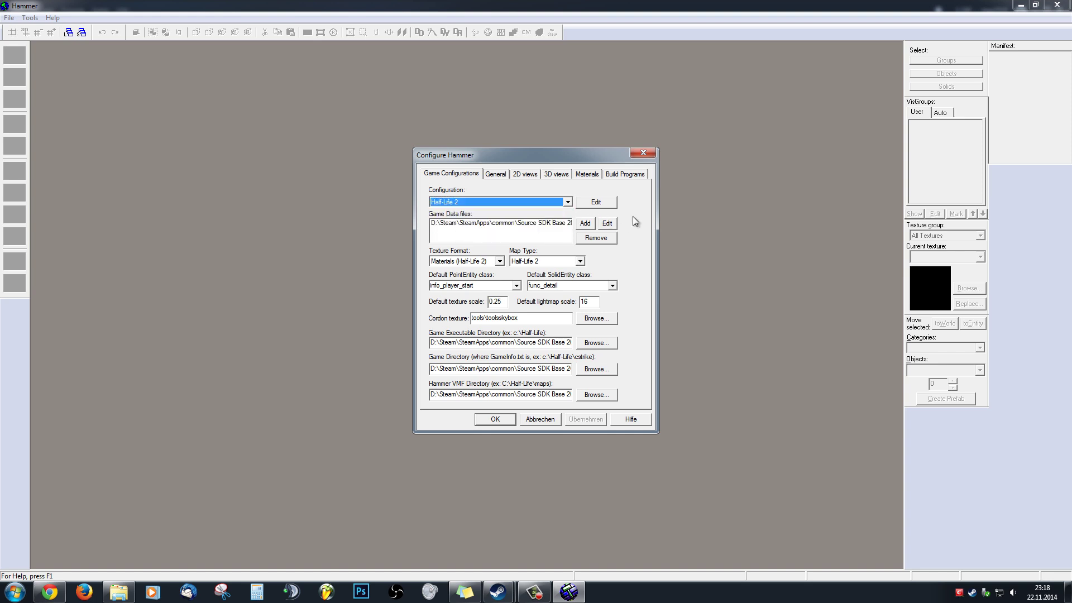
pyautogui.click(505, 202)
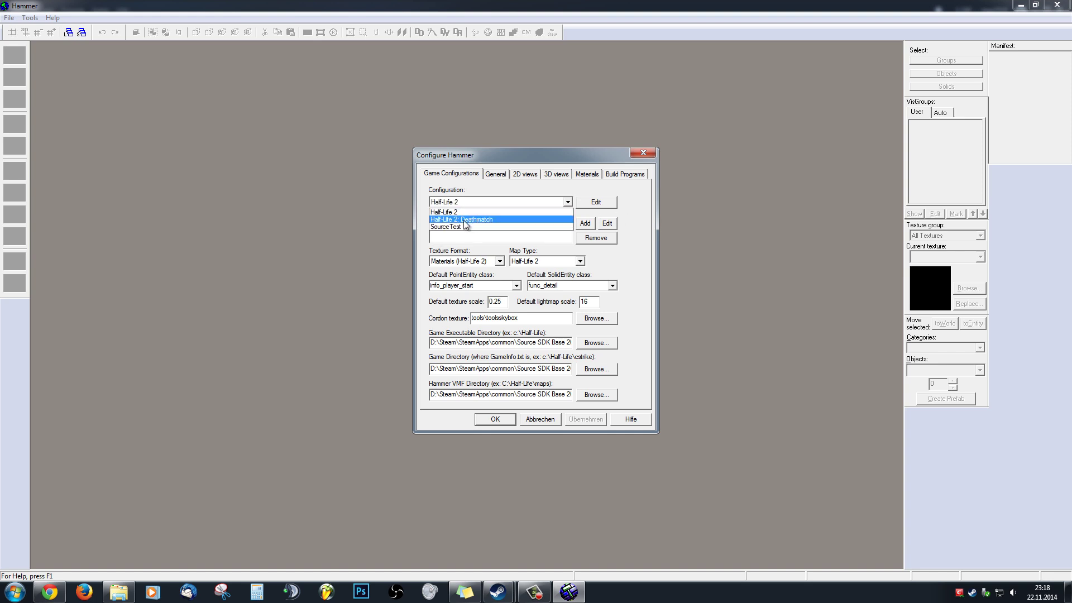
pyautogui.click(631, 213)
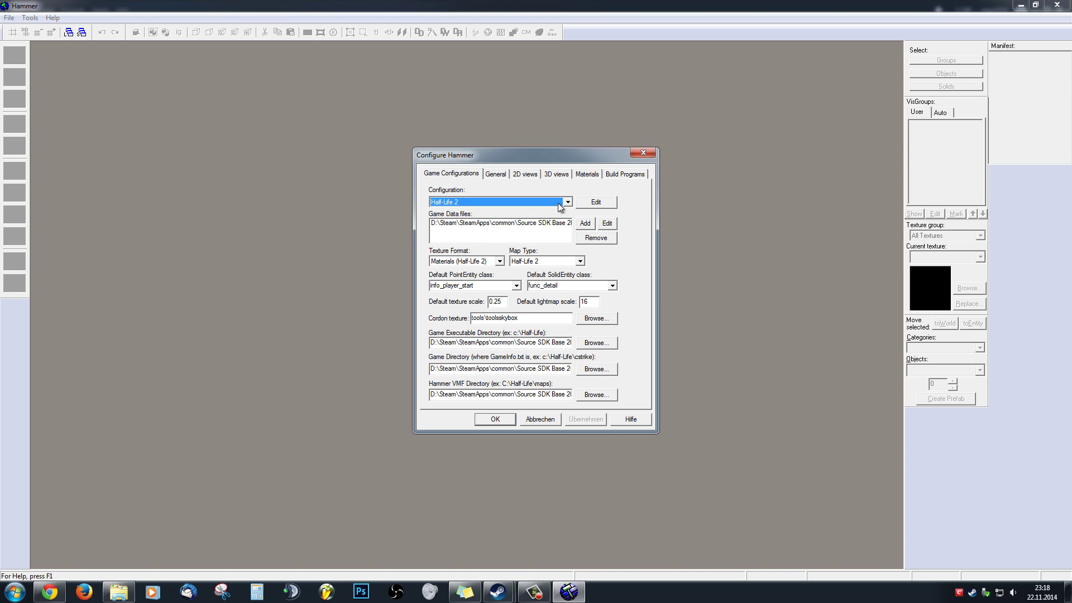
# Add a new game configuration named "Garry's Mod" and close the configuration editor.
pyautogui.click(595, 204)
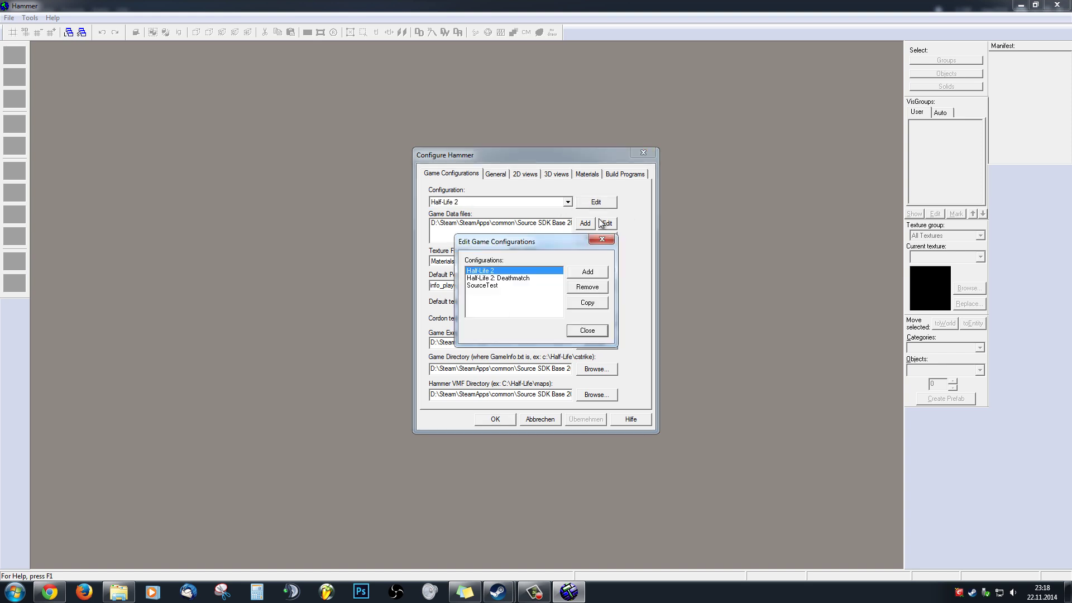
pyautogui.click(595, 277)
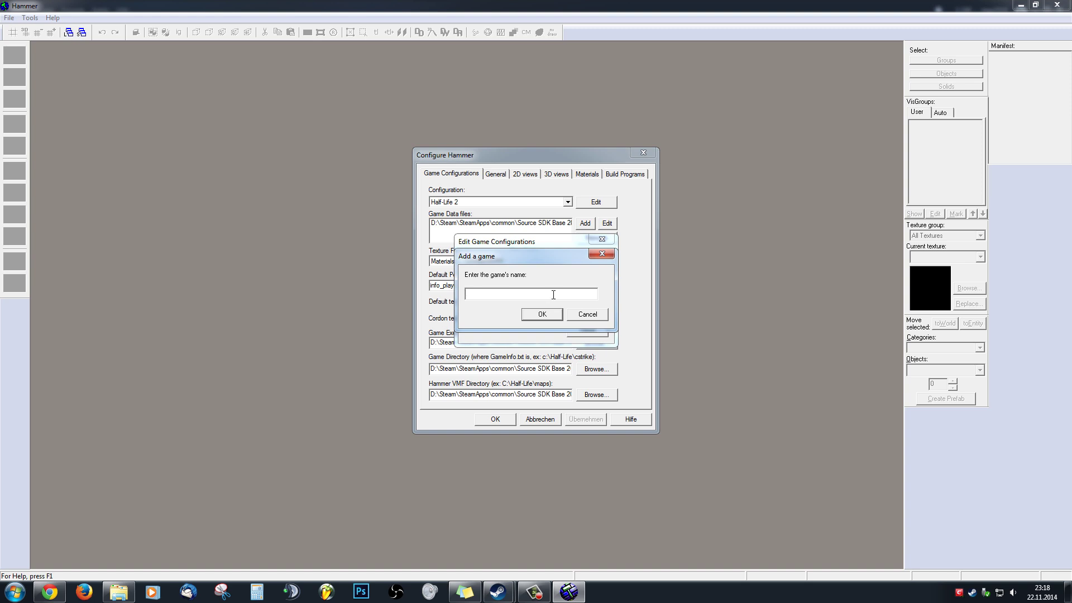
pyautogui.write("Garry's Mod")
pyautogui.click(543, 314)
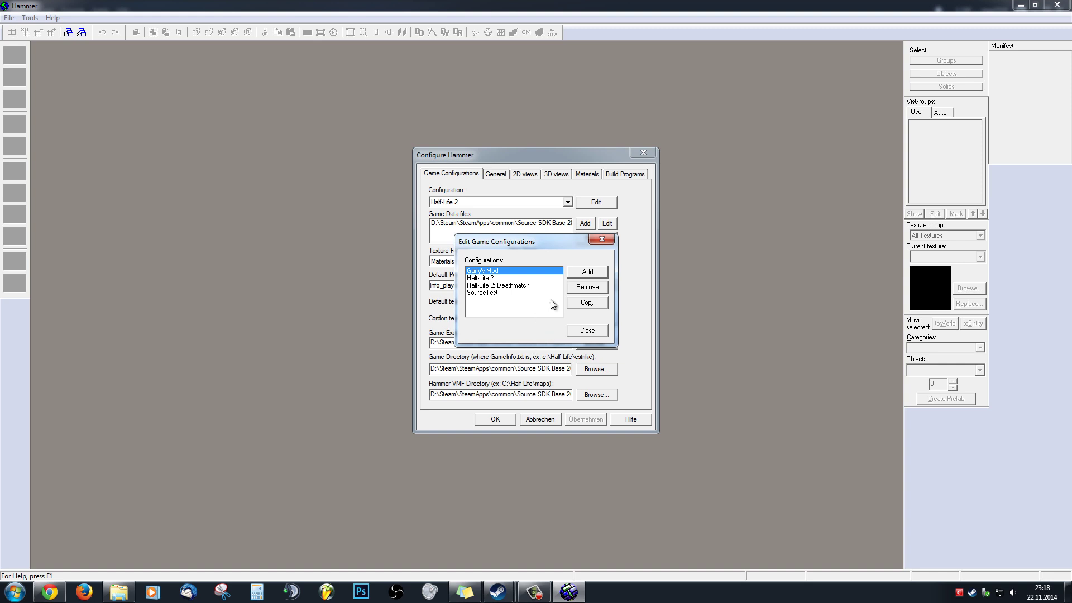
pyautogui.click(588, 330)
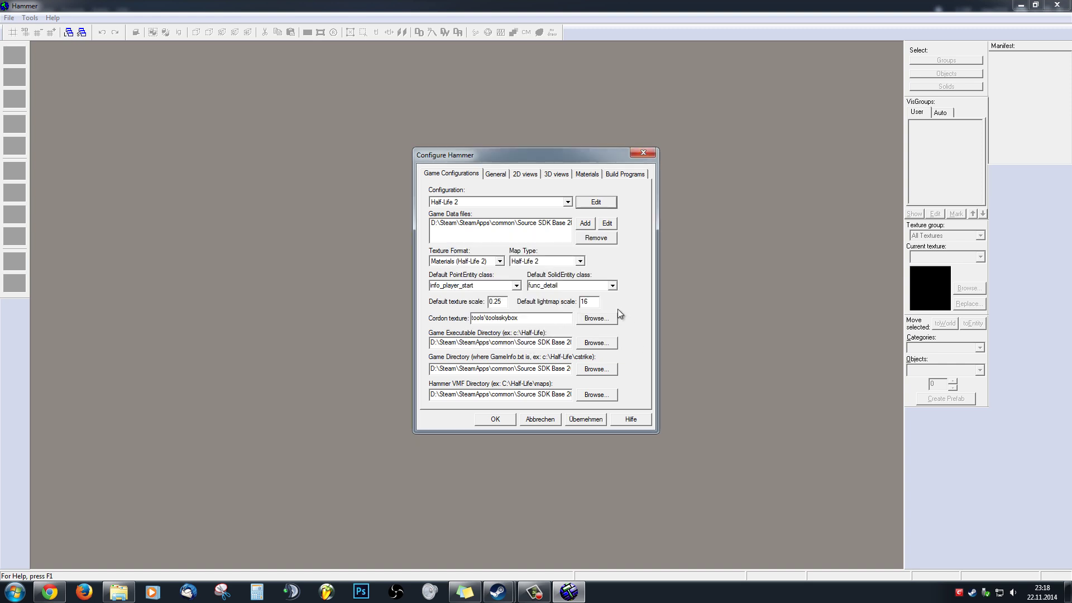
# Switch the active game configuration to Garry's Mod.
pyautogui.click(569, 203)
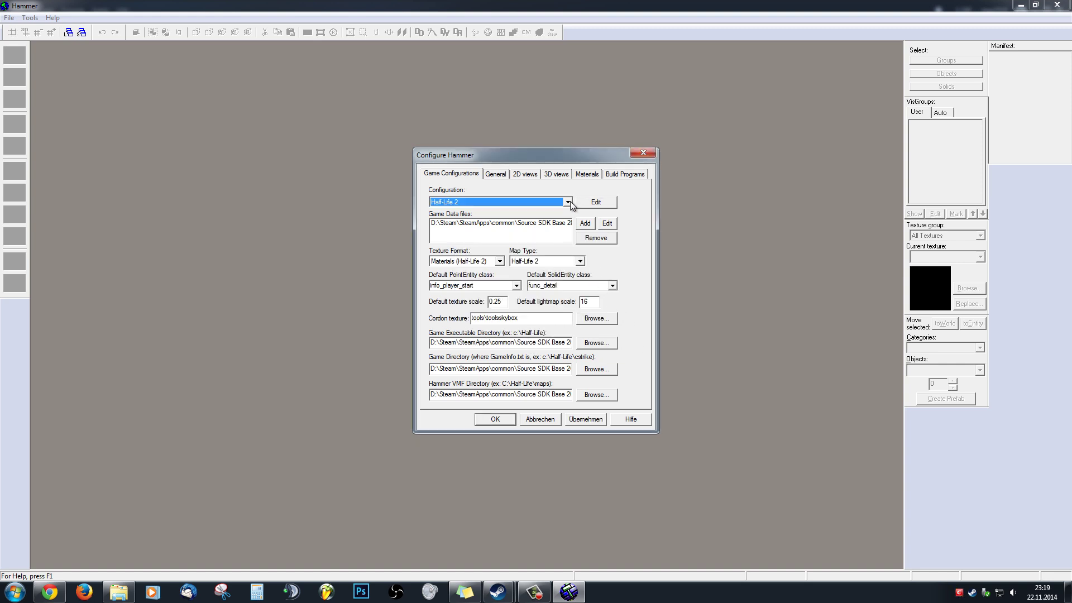
pyautogui.click(569, 202)
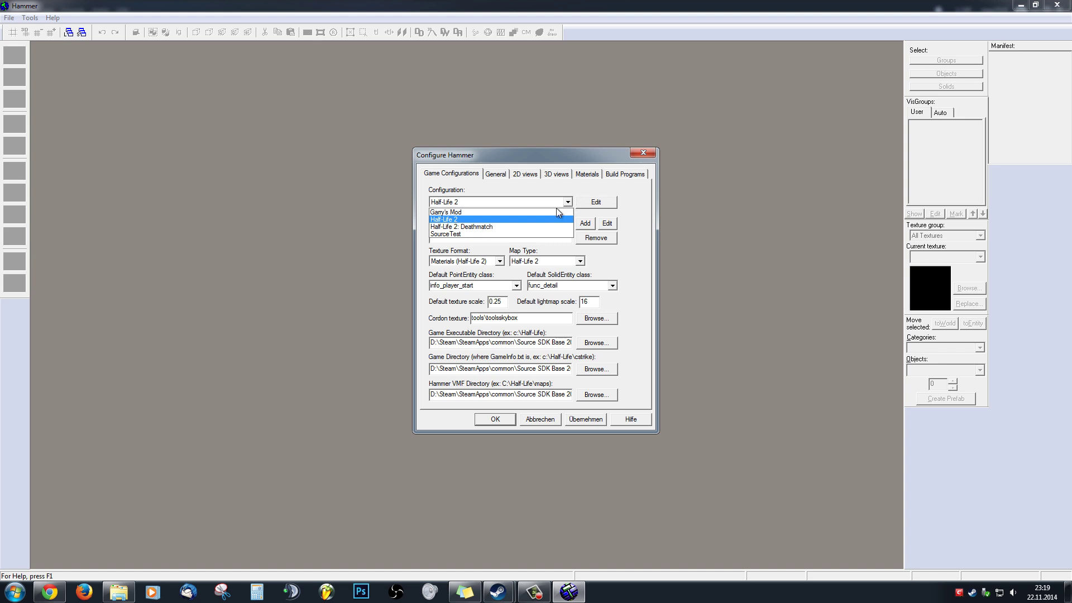
pyautogui.click(547, 212)
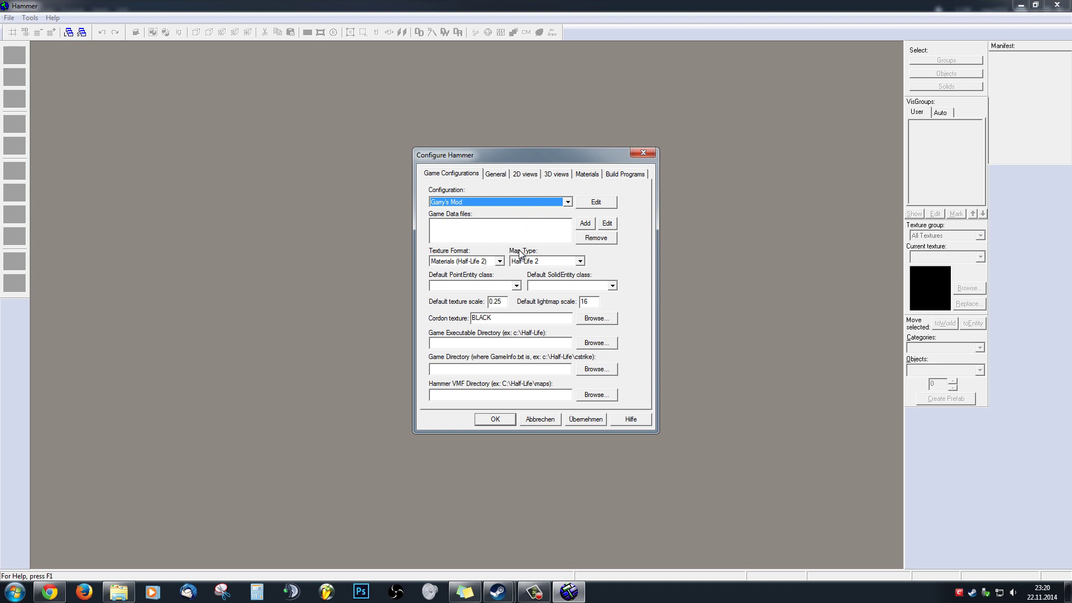
# Add base.fgd from the GarrysMod\bin folder to the configuration's game data files.
pyautogui.click(587, 225)
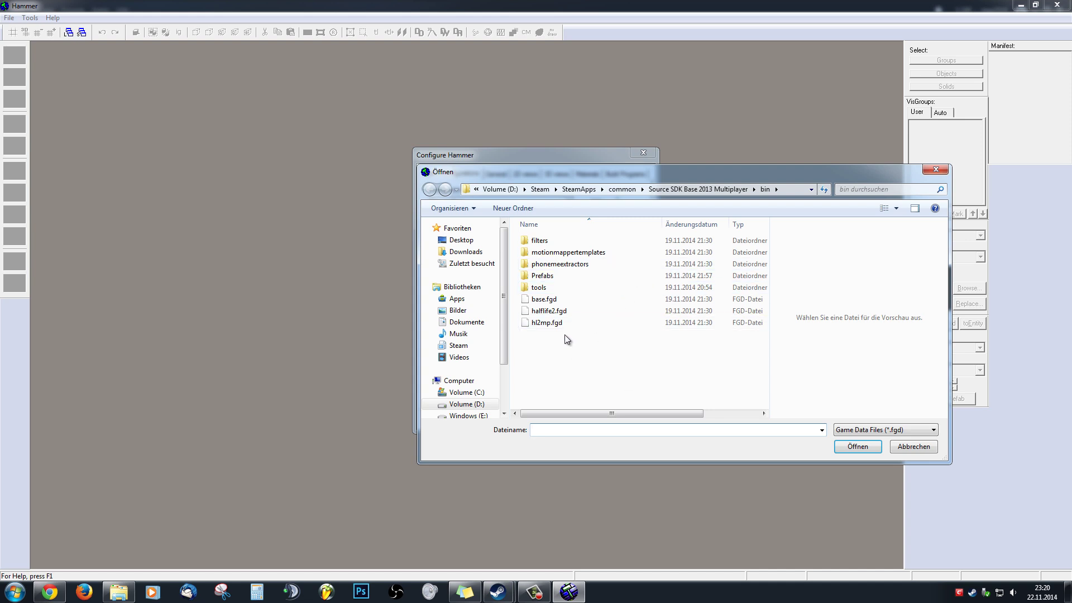
pyautogui.click(862, 435)
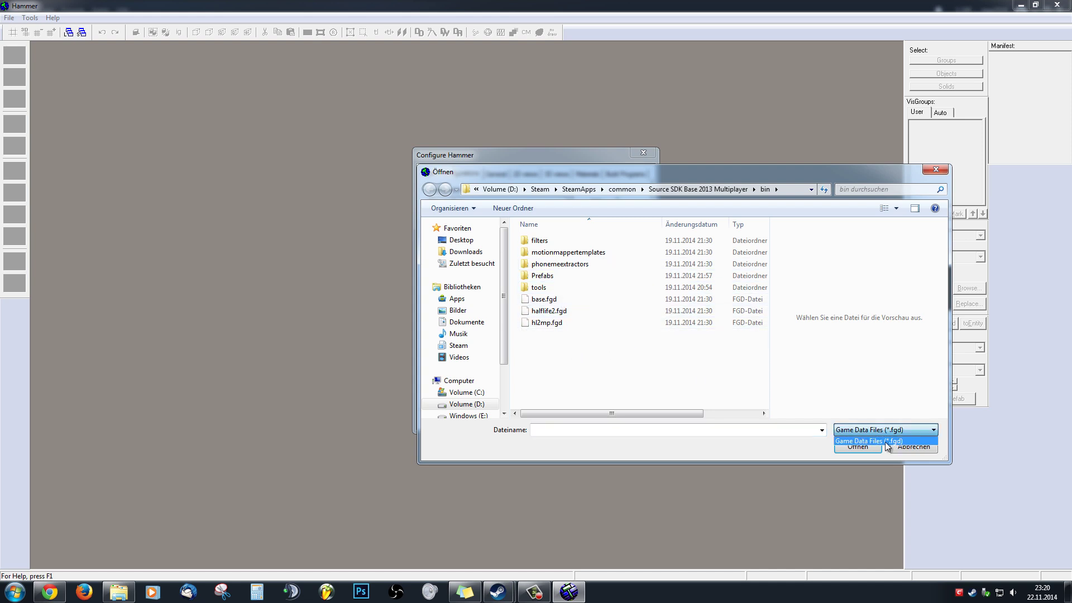
pyautogui.click(582, 345)
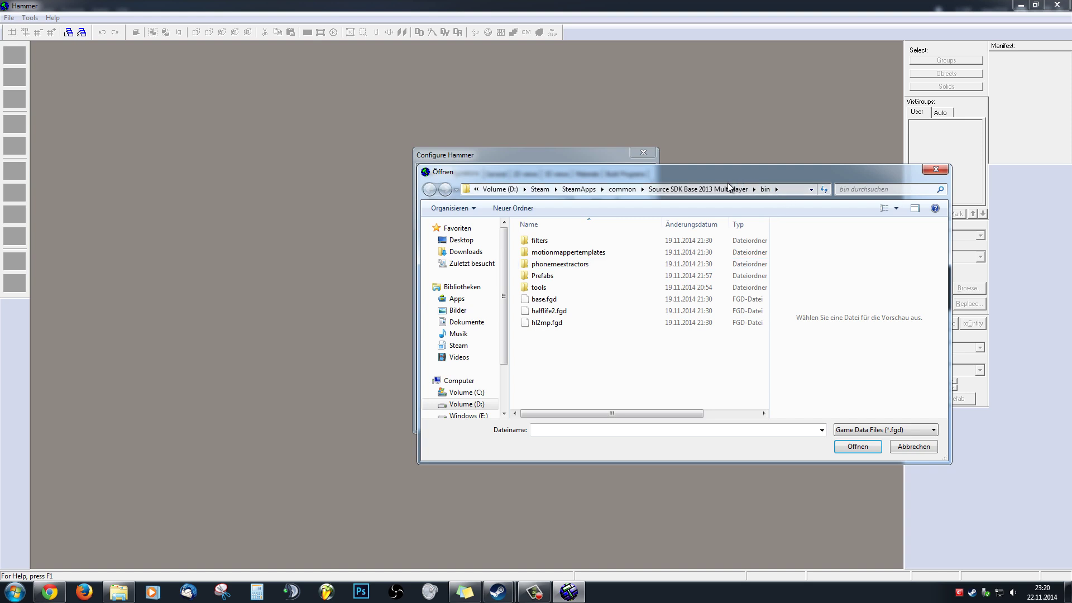
pyautogui.click(618, 190)
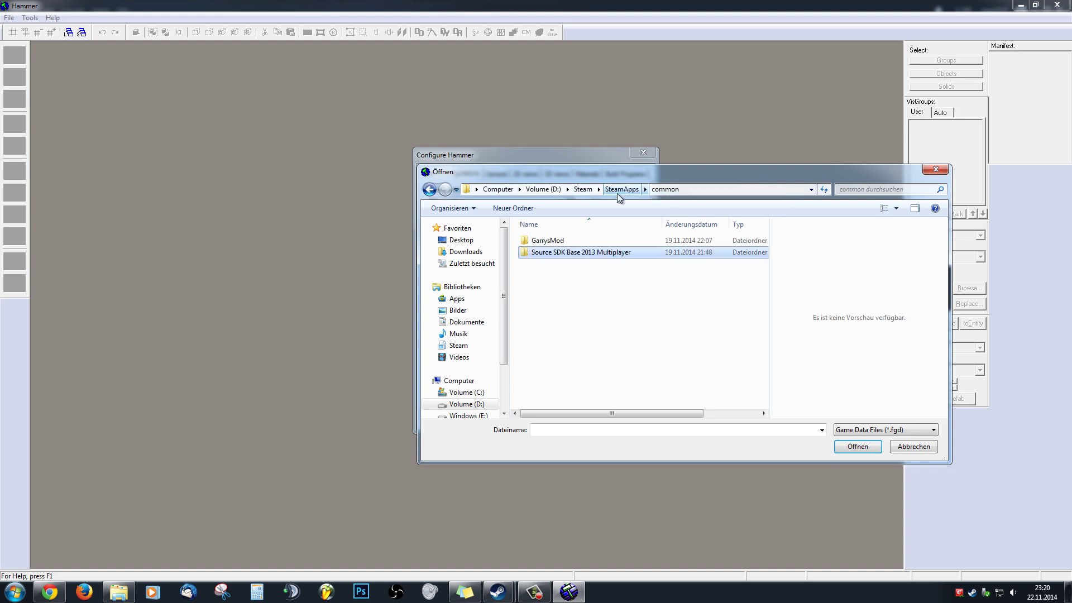
pyautogui.click(536, 246)
pyautogui.doubleClick(536, 246)
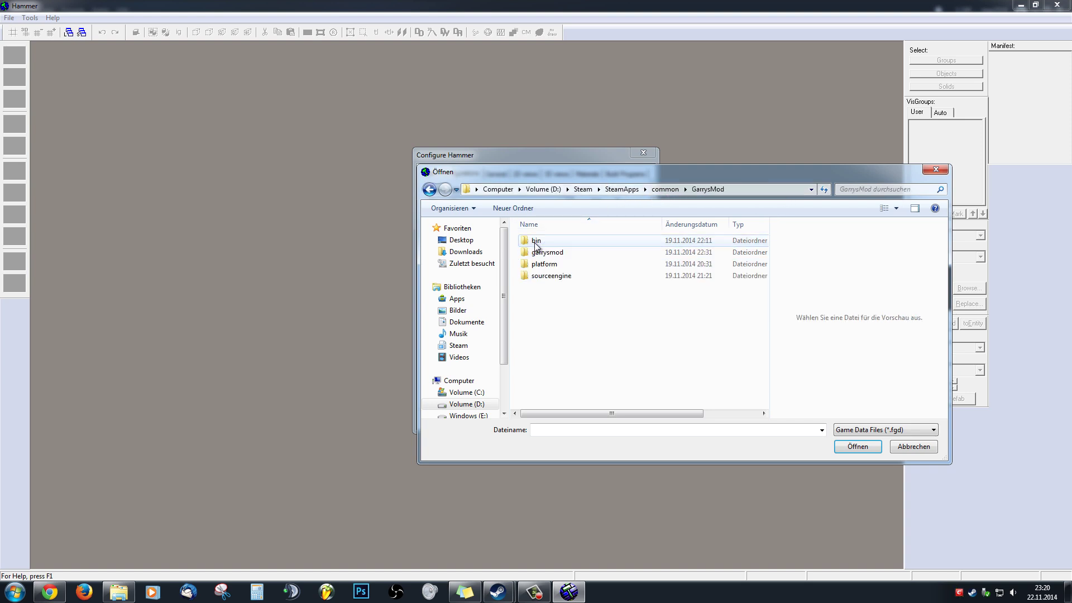
pyautogui.click(539, 244)
pyautogui.doubleClick(539, 244)
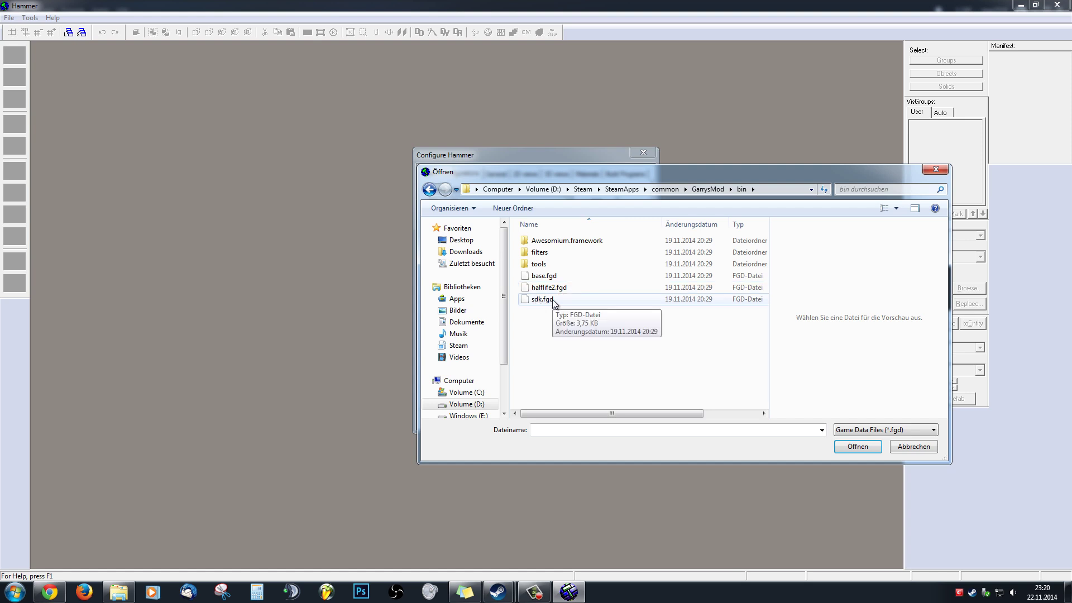
pyautogui.doubleClick(551, 278)
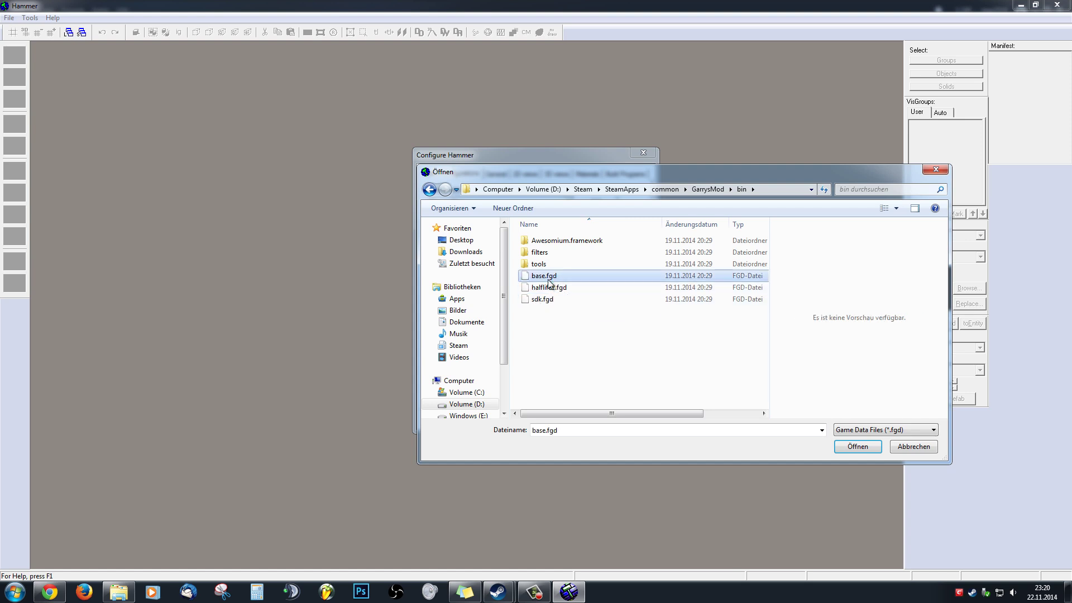
pyautogui.click(584, 224)
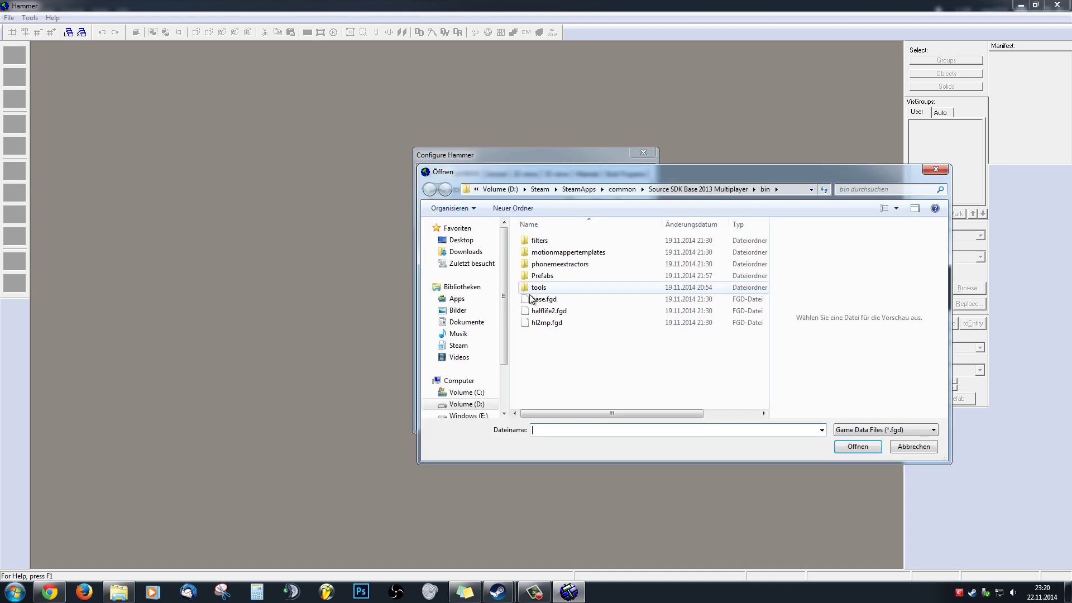
pyautogui.doubleClick(536, 311)
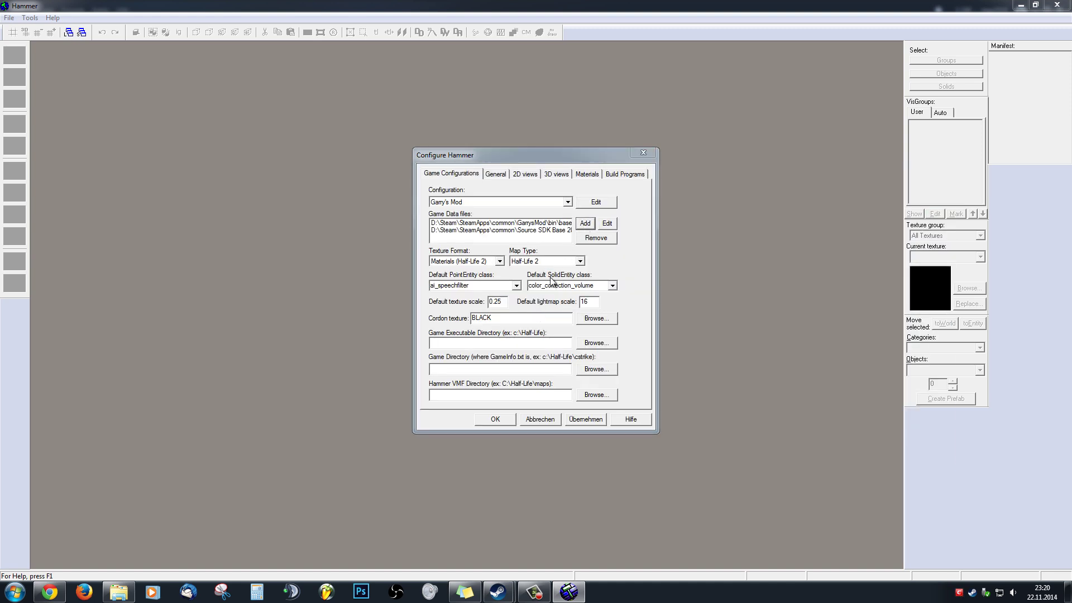
pyautogui.click(584, 223)
pyautogui.click(919, 447)
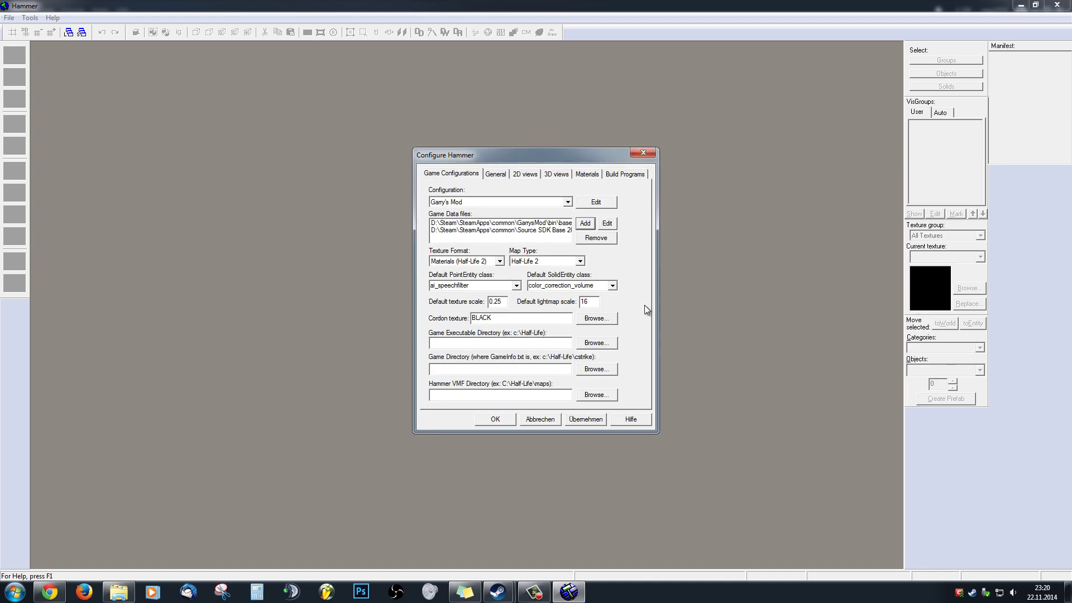
pyautogui.click(542, 232)
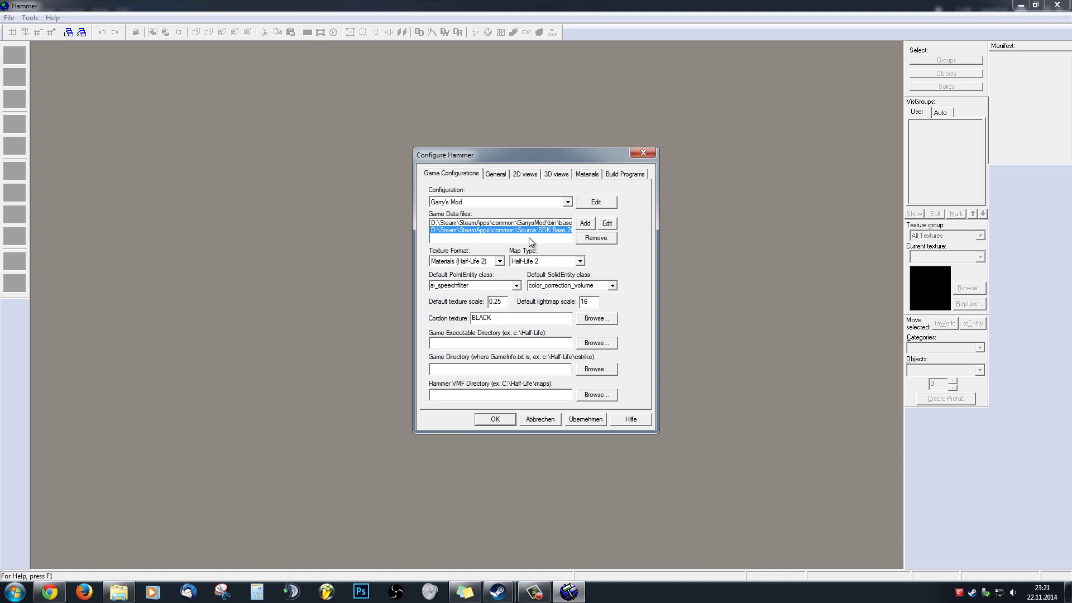
pyautogui.click(600, 242)
# Add halflife2.fgd from the GarrysMod\bin folder to the game data files.
pyautogui.click(590, 224)
pyautogui.click(640, 190)
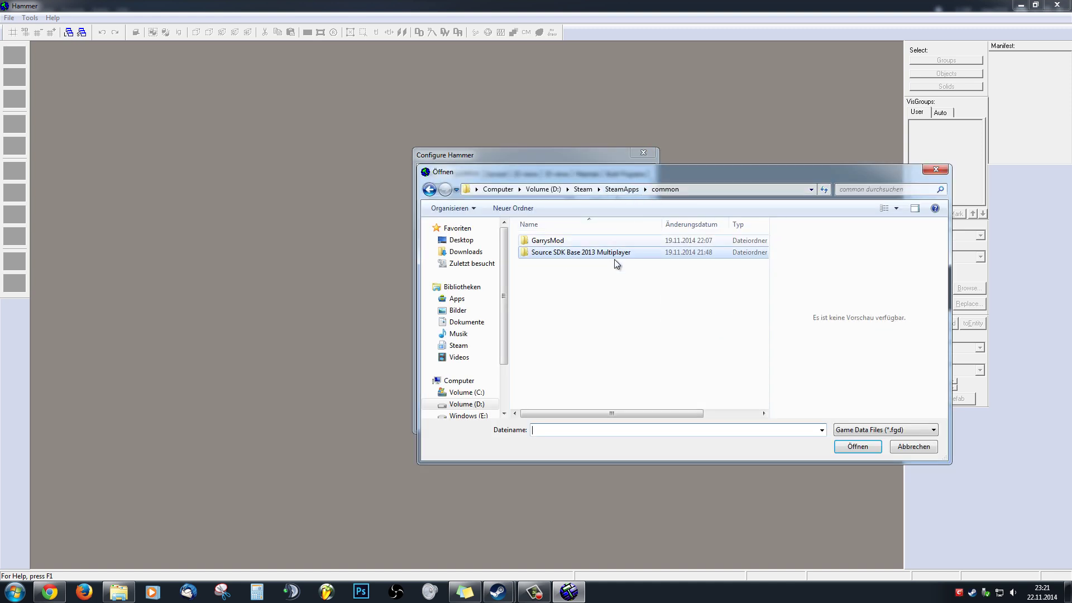
pyautogui.doubleClick(551, 240)
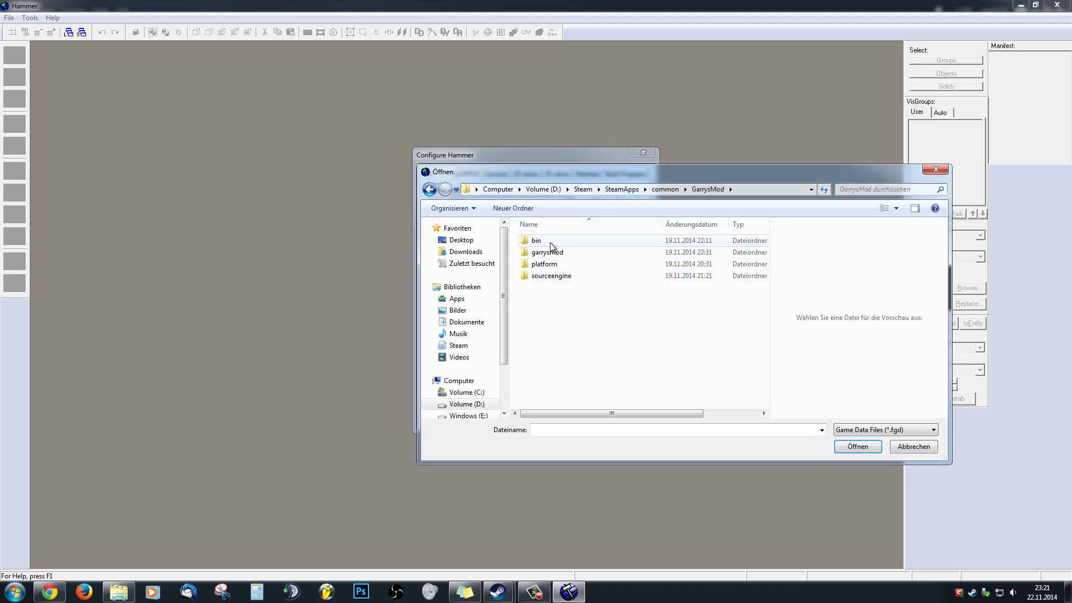
pyautogui.doubleClick(551, 242)
pyautogui.doubleClick(555, 289)
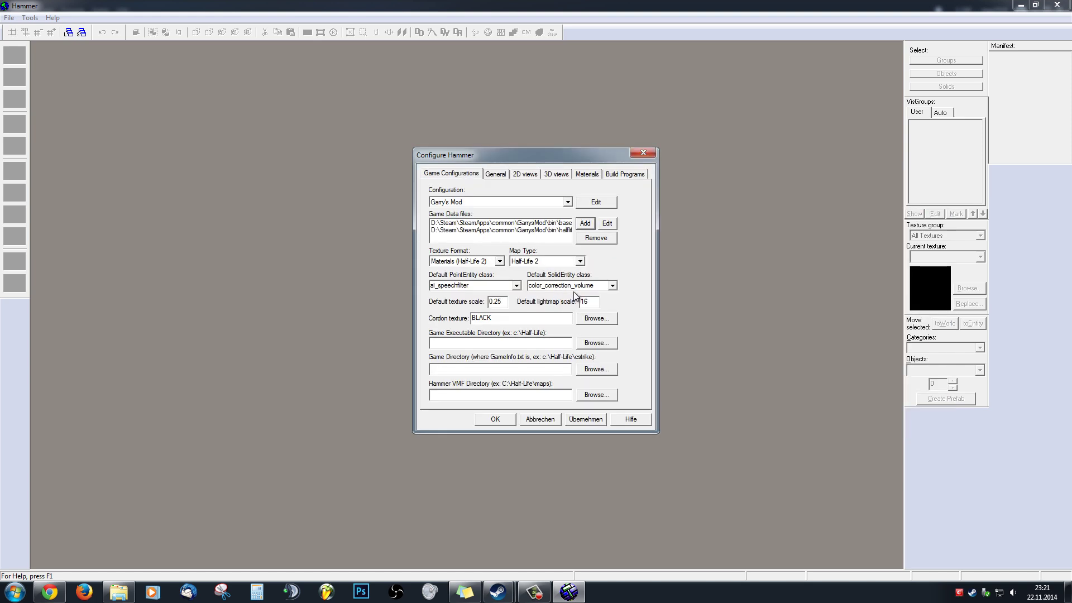
# Add sdk.fgd from the GarrysMod\bin folder to the game data files.
pyautogui.click(589, 223)
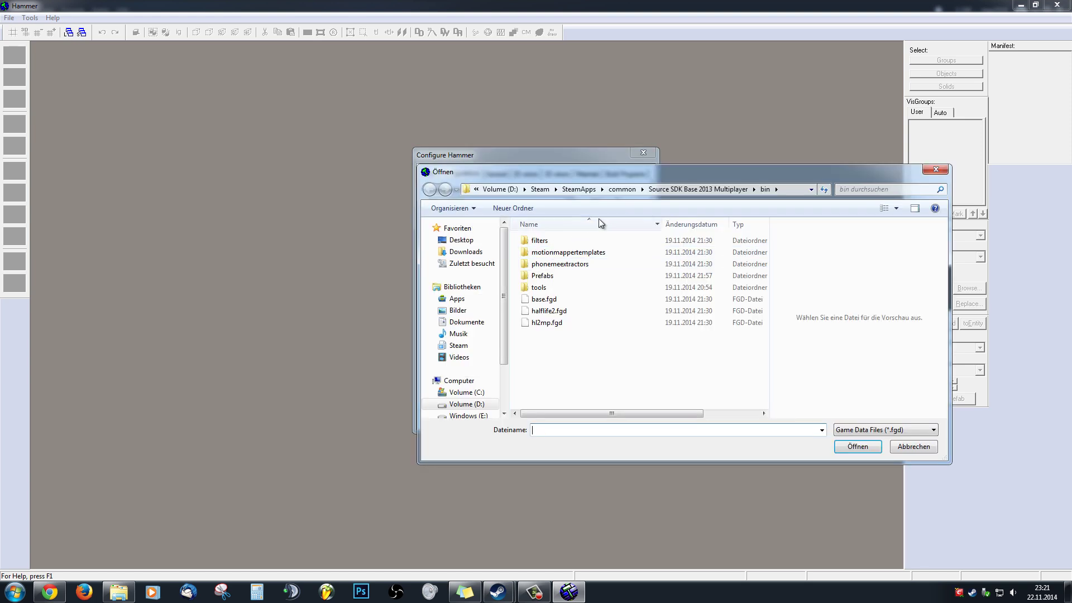
pyautogui.click(622, 190)
pyautogui.doubleClick(548, 241)
pyautogui.doubleClick(547, 242)
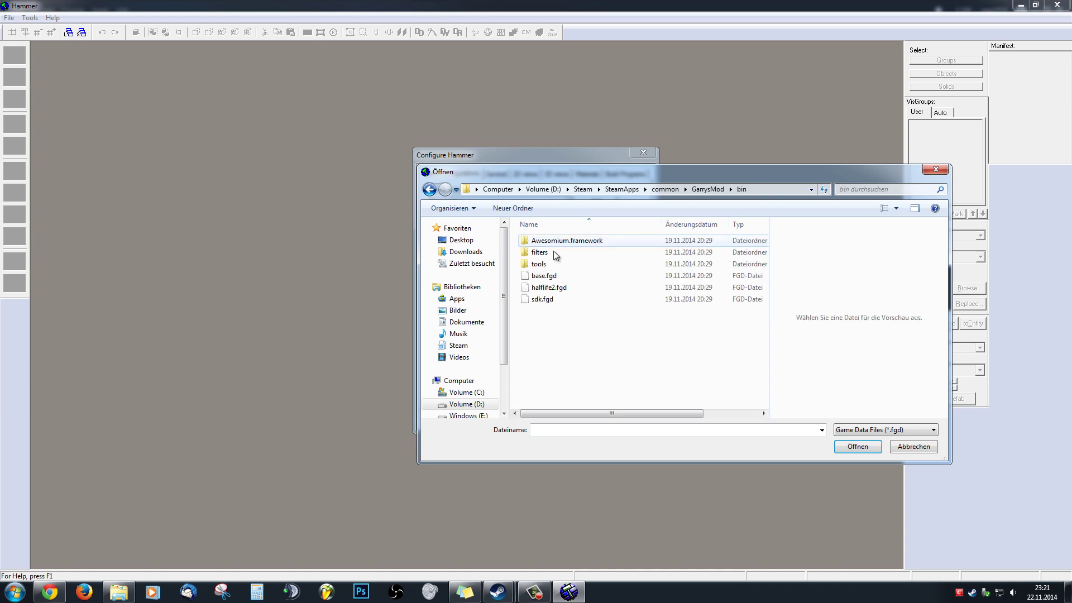
pyautogui.doubleClick(545, 300)
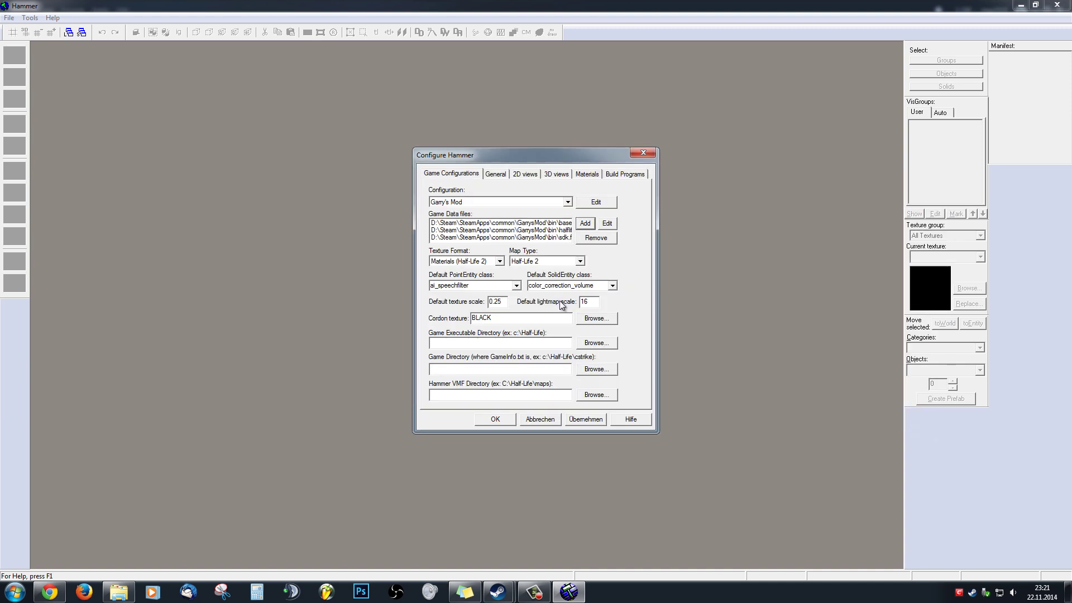
# Add garrysmod.fgd from the GarrysMod\garrysmod folder to the game data files and check the entries in the list.
pyautogui.click(585, 224)
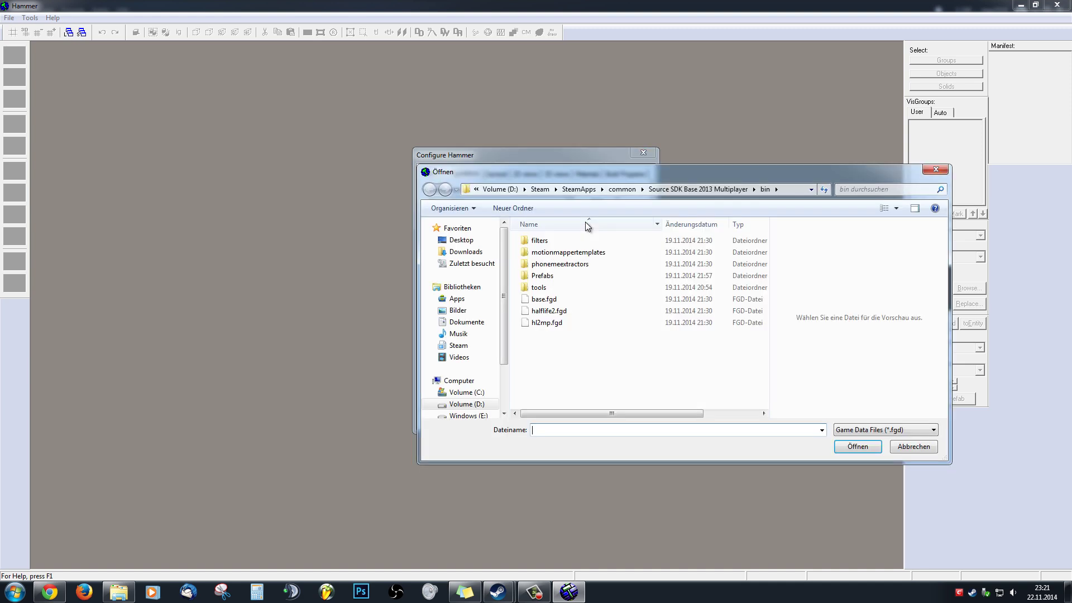
pyautogui.moveTo(626, 177); pyautogui.dragTo(525, 209)
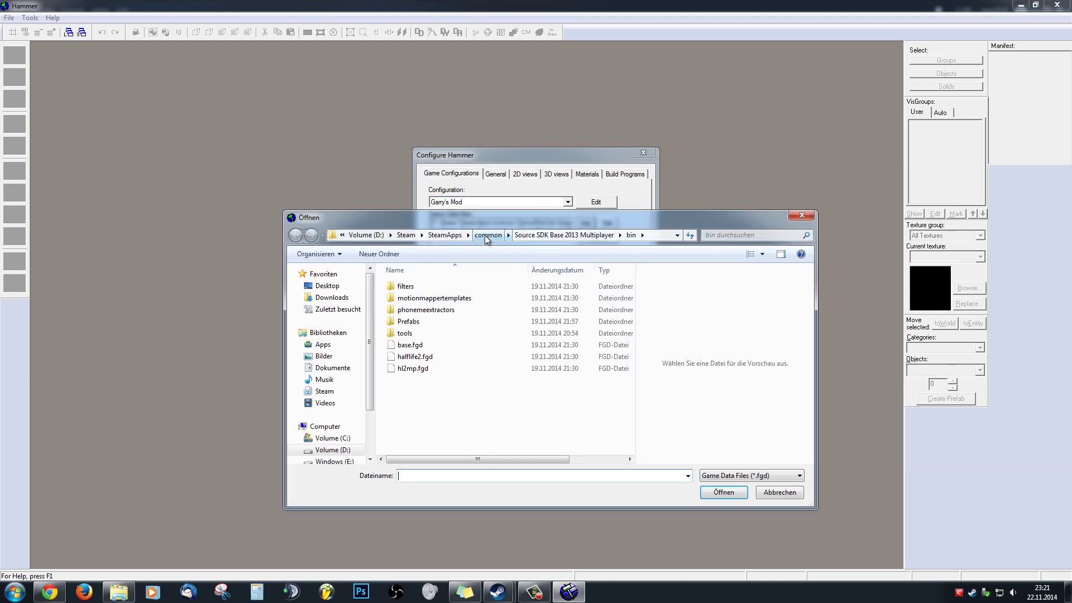
pyautogui.click(484, 236)
pyautogui.doubleClick(440, 287)
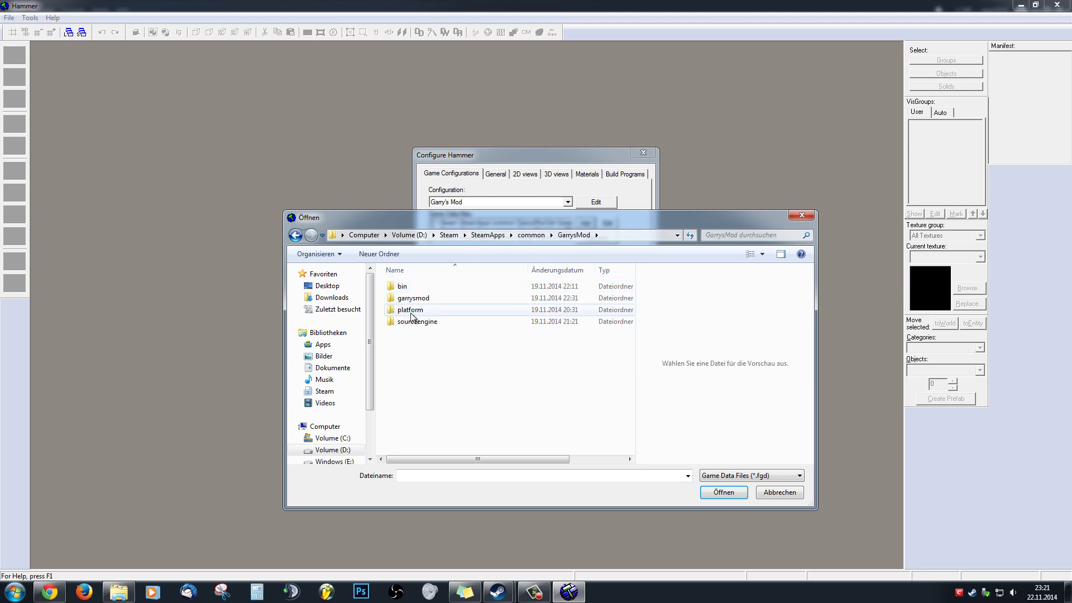
pyautogui.doubleClick(416, 300)
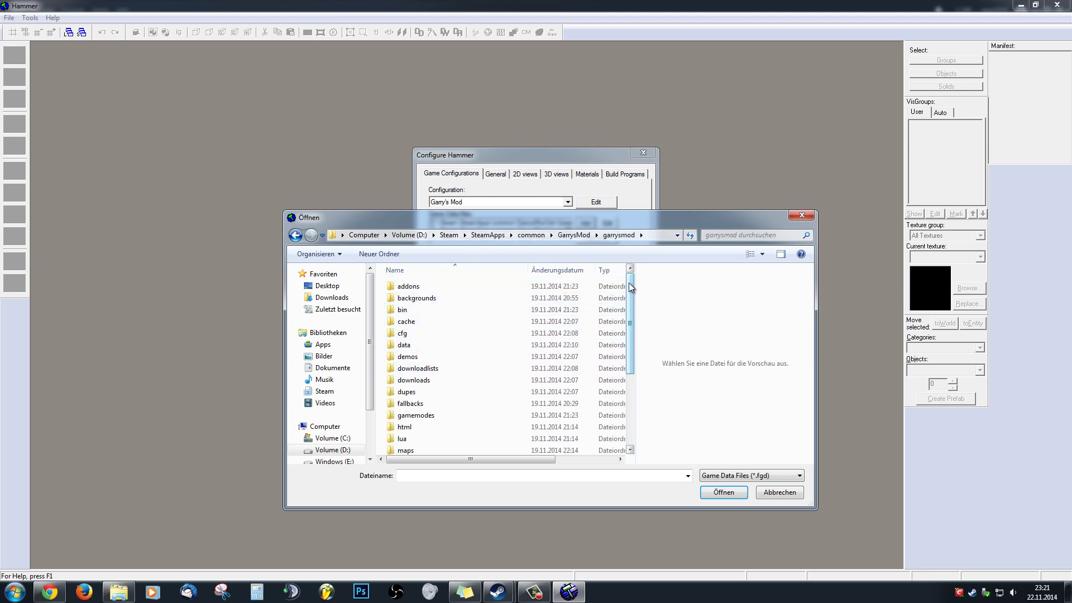
pyautogui.moveTo(632, 287); pyautogui.dragTo(631, 359)
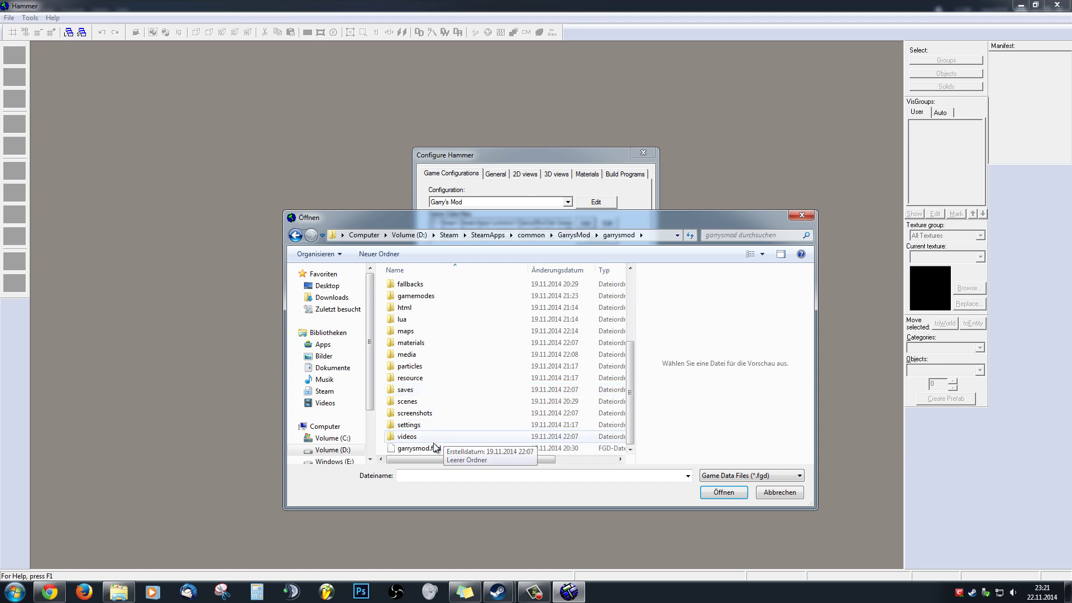
pyautogui.click(401, 449)
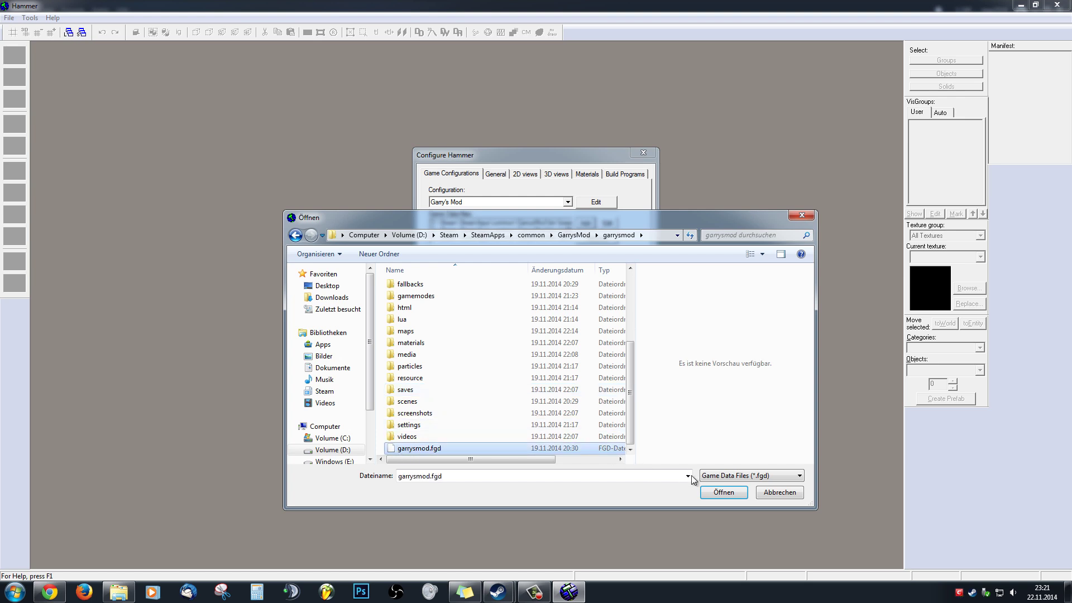
pyautogui.click(725, 492)
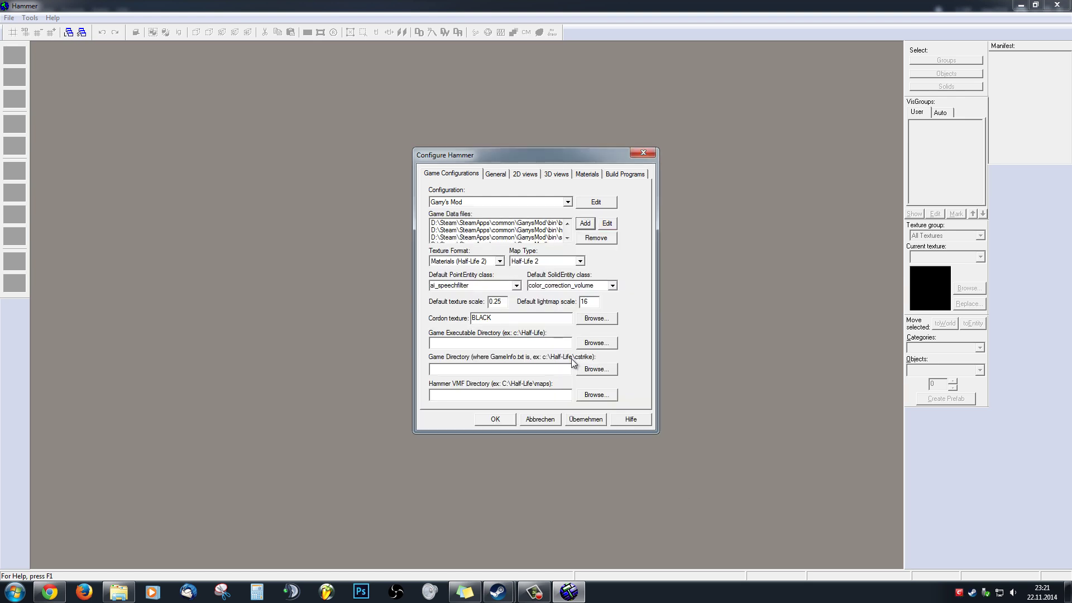
pyautogui.click(540, 237)
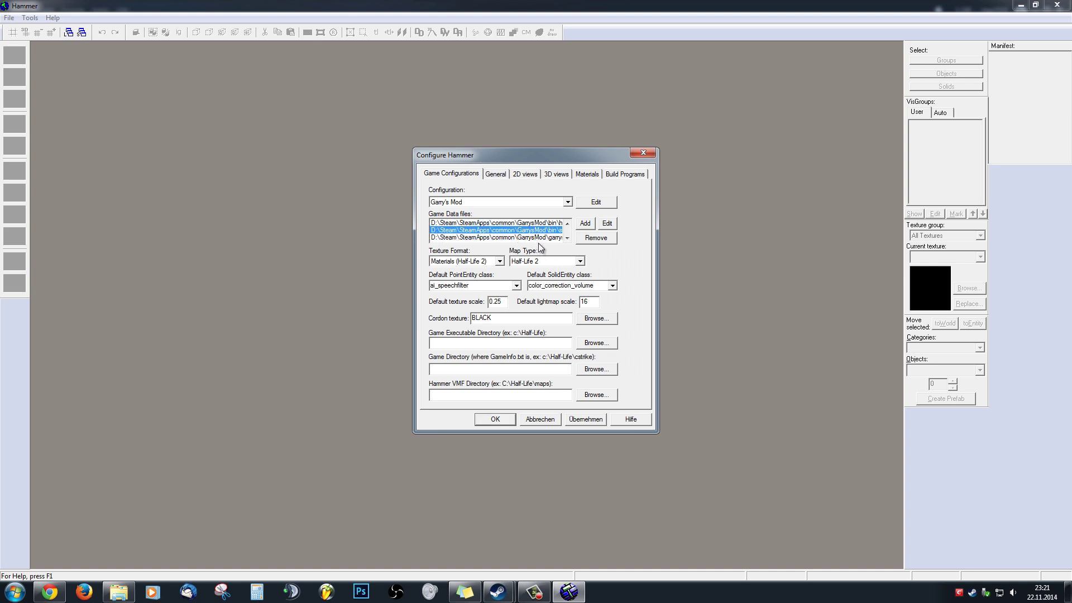
pyautogui.click(537, 238)
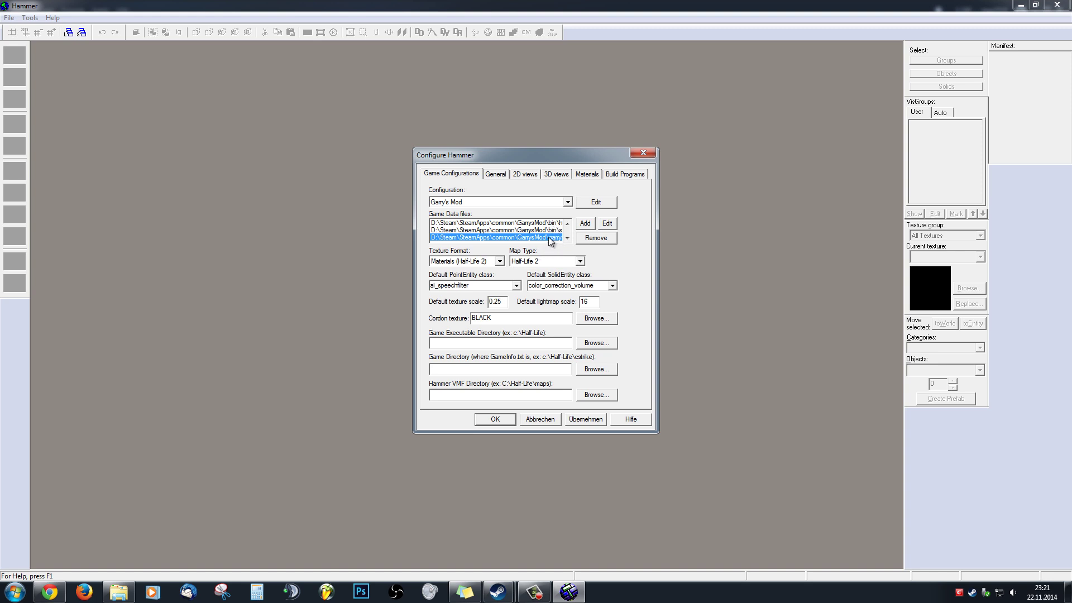
# Set the default point entity class to info_player_start.
pyautogui.click(473, 285)
pyautogui.write('info_player_start')
pyautogui.hotkey('ctrl', 'a')
pyautogui.click(493, 286)
# Set the default solid entity class to func_detail.
pyautogui.click(600, 289)
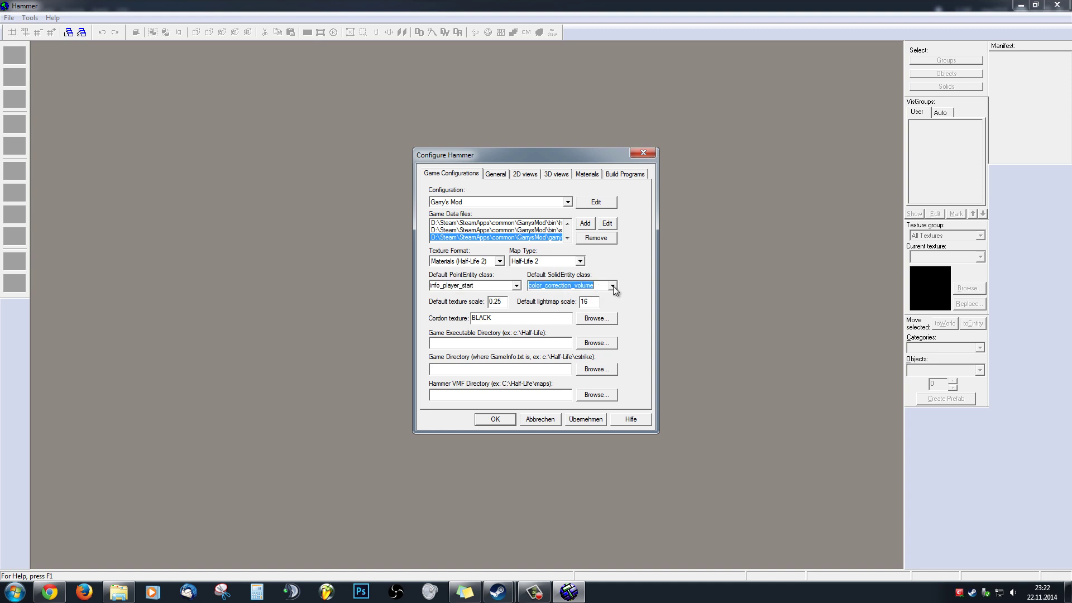
pyautogui.click(612, 286)
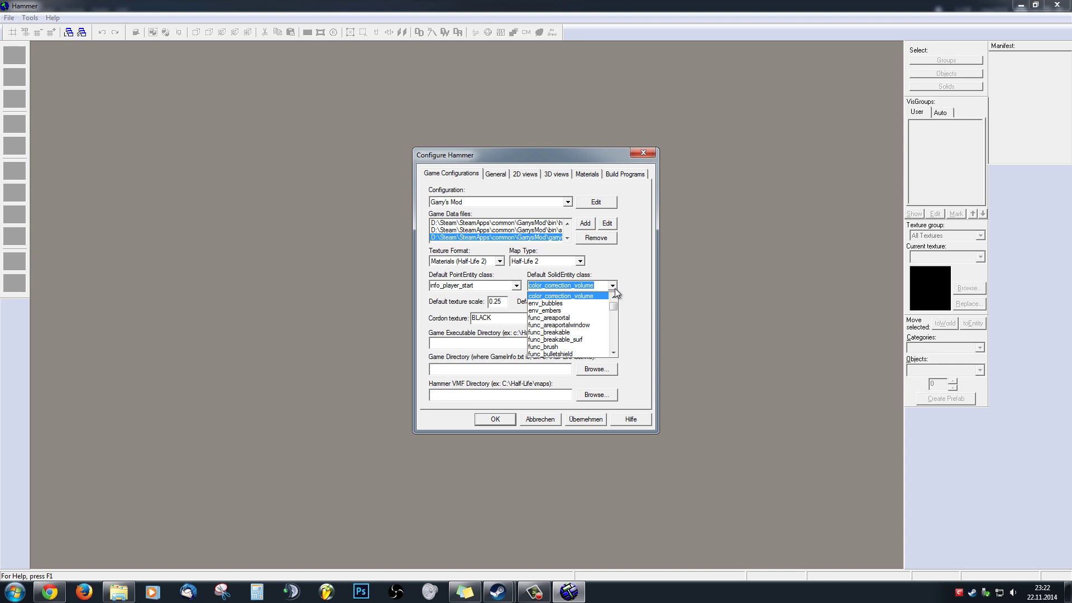
pyautogui.write('func')
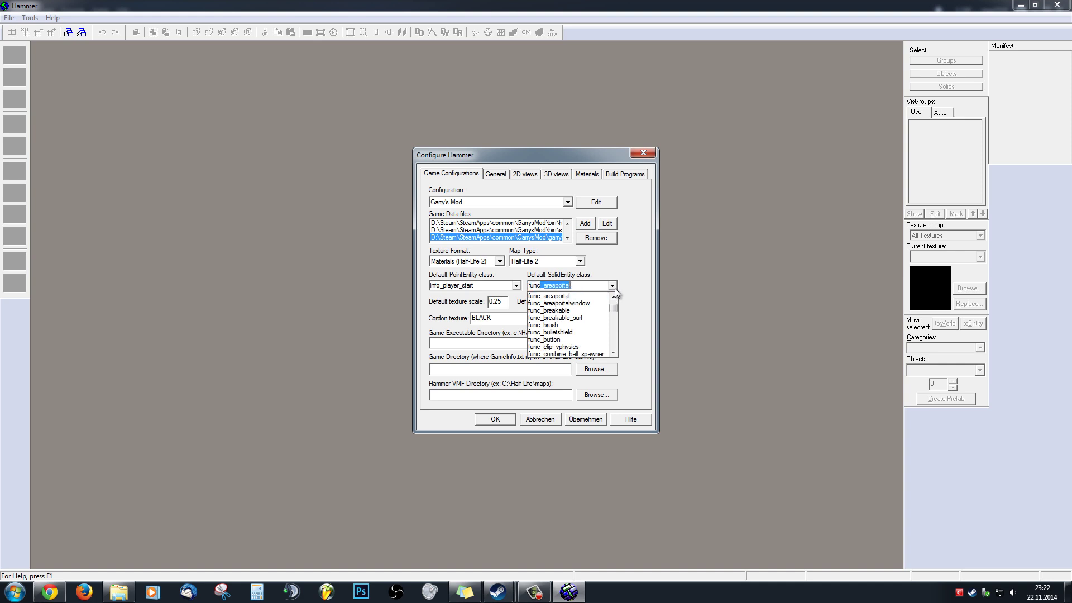
pyautogui.write('_detail')
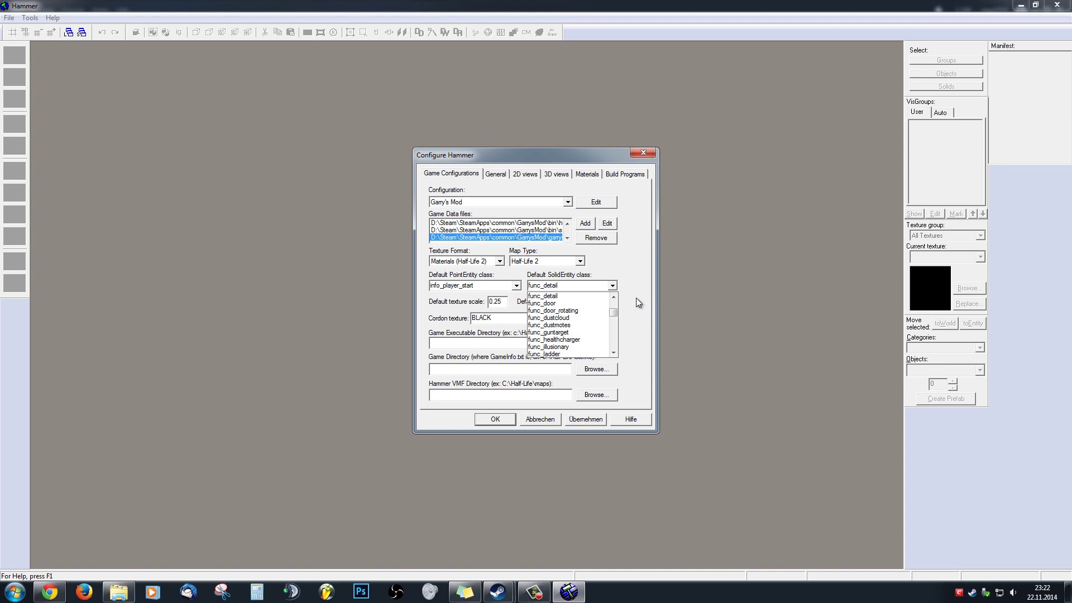
pyautogui.press('Return')
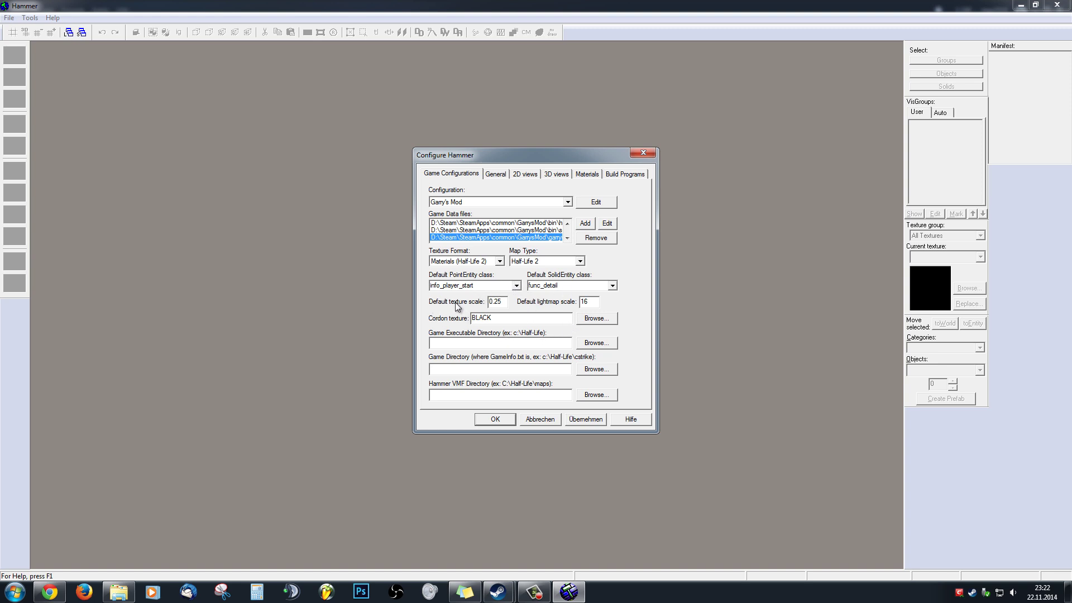
pyautogui.doubleClick(501, 302)
pyautogui.doubleClick(585, 303)
pyautogui.click(615, 319)
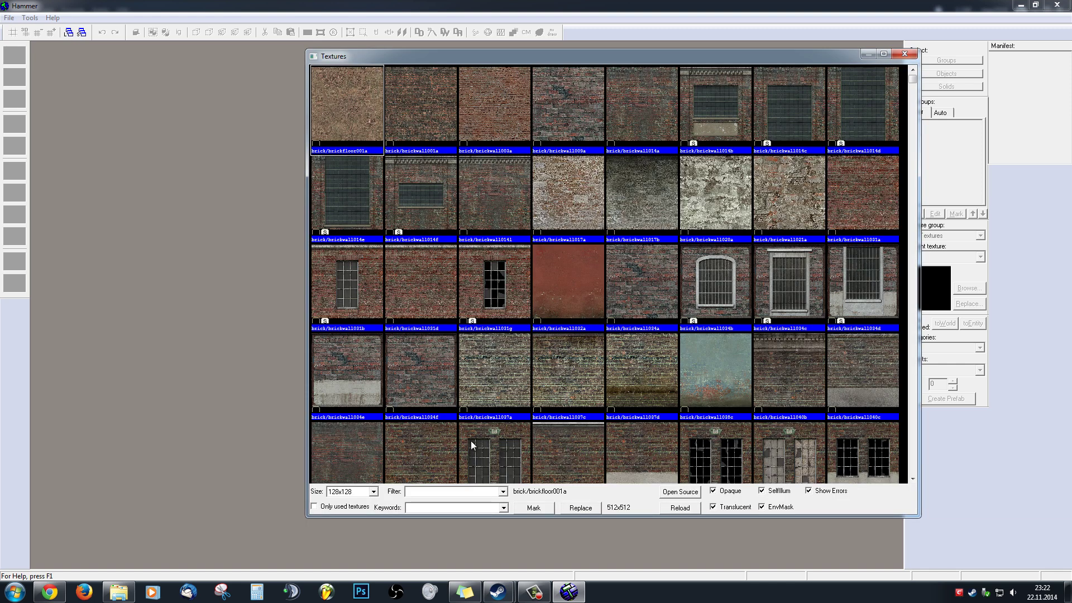
pyautogui.click(905, 53)
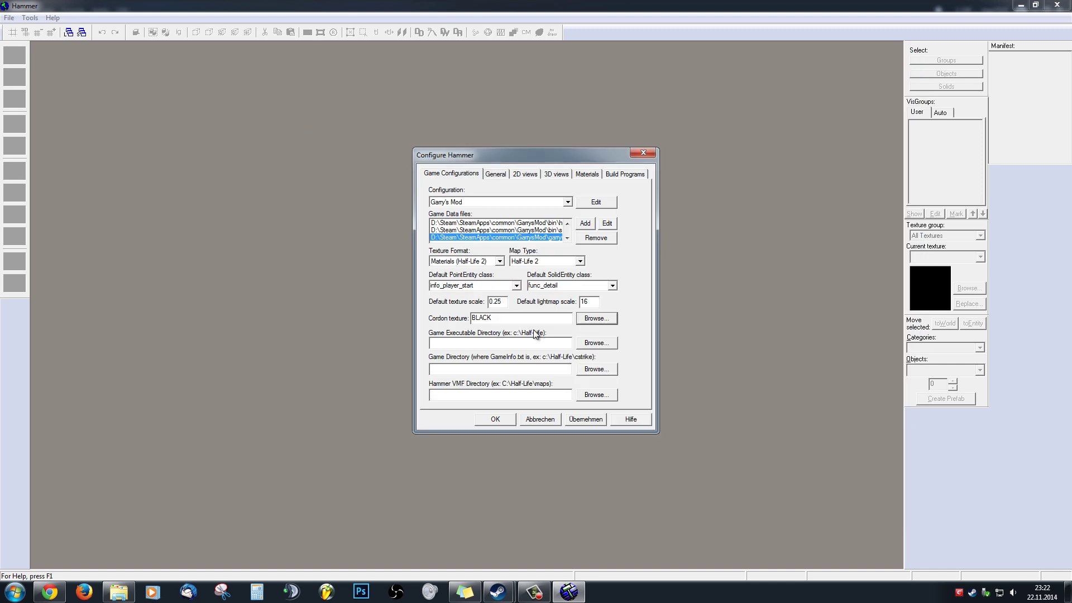
# Filter the texture browser by "tools" and set the cordon texture to tools/toolsskybox.
pyautogui.click(593, 318)
pyautogui.click(420, 491)
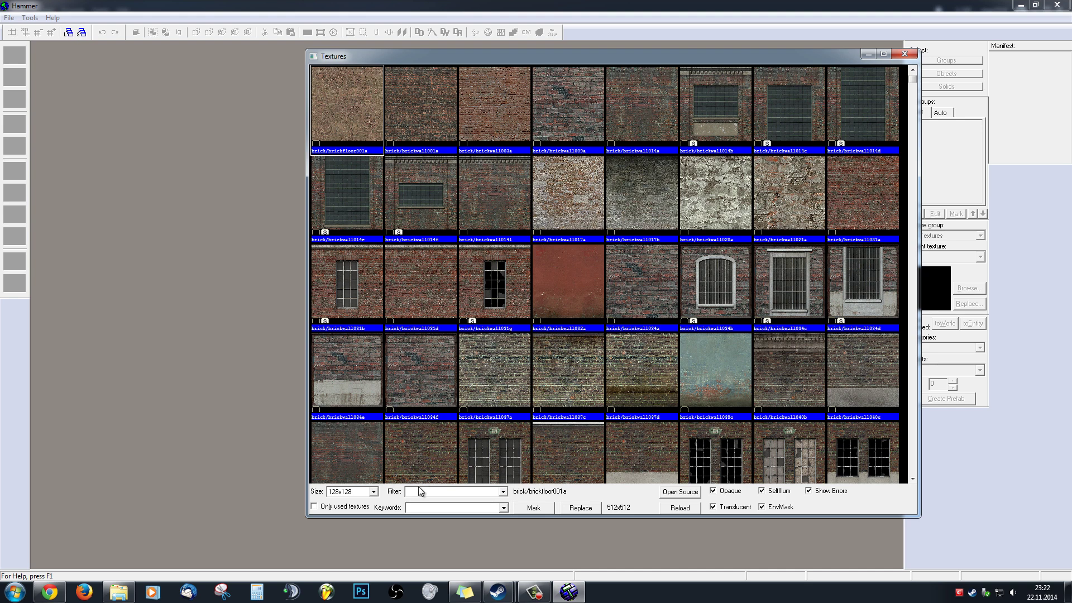
pyautogui.write('tools')
pyautogui.click(408, 281)
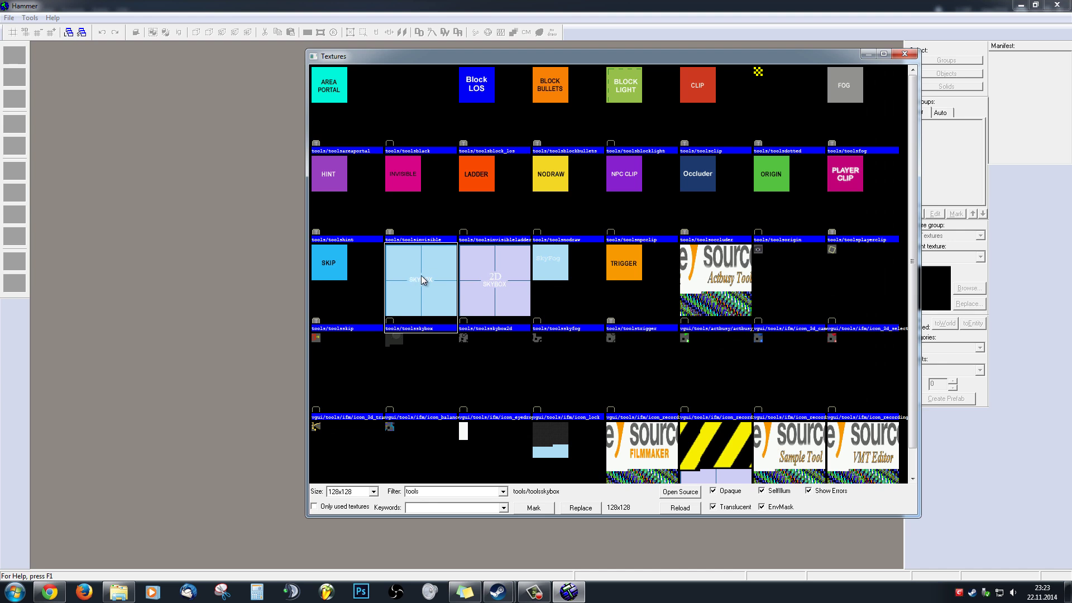
pyautogui.doubleClick(409, 296)
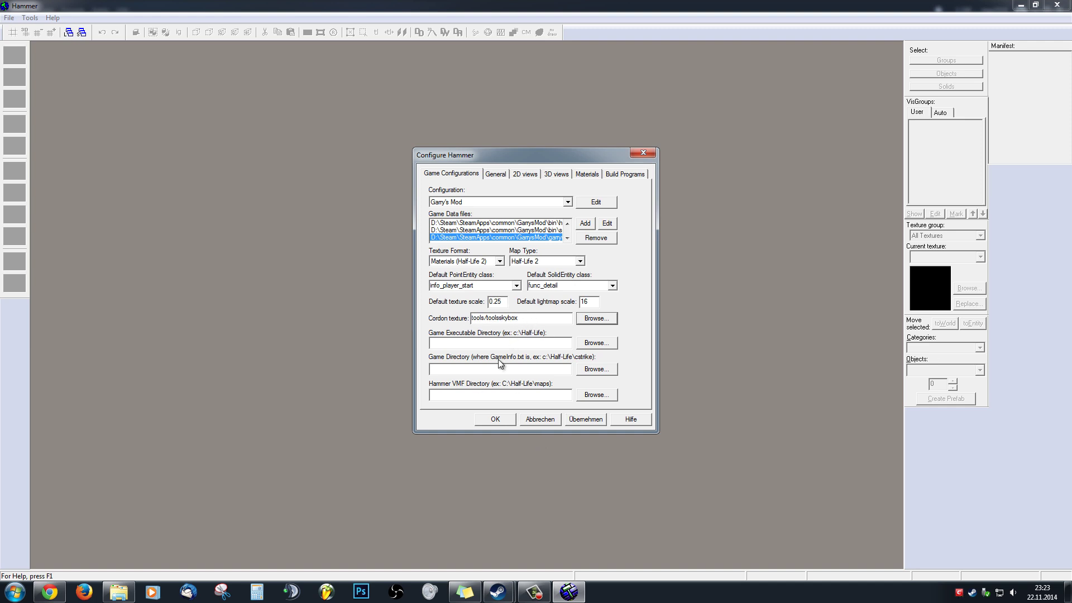
# Set the game executable directory to D:\Steam\SteamApps\common\GarrysMod and check the path.
pyautogui.click(434, 342)
pyautogui.click(595, 343)
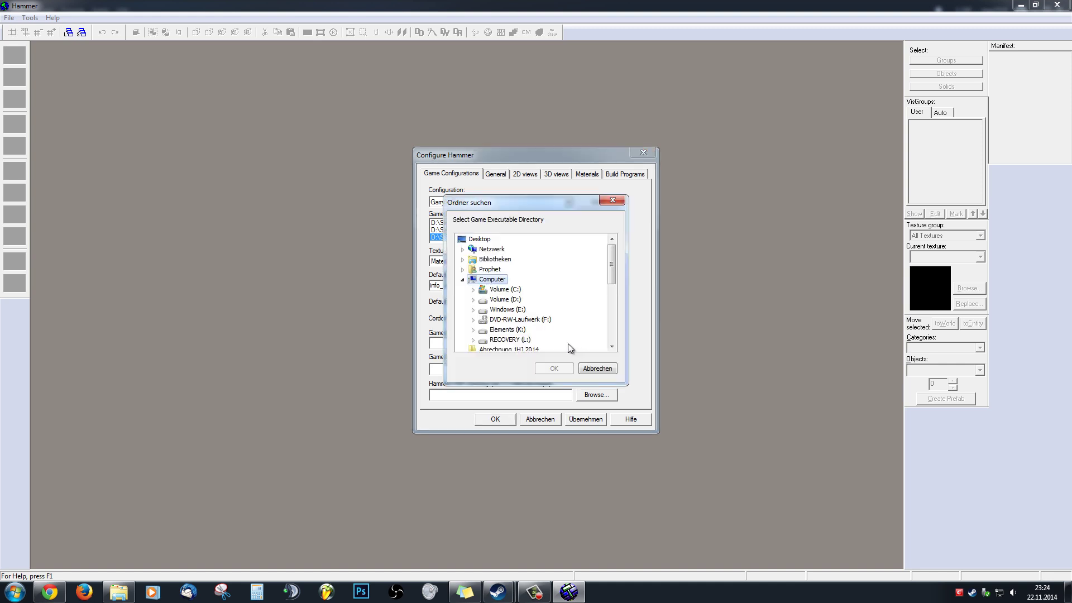
pyautogui.click(472, 299)
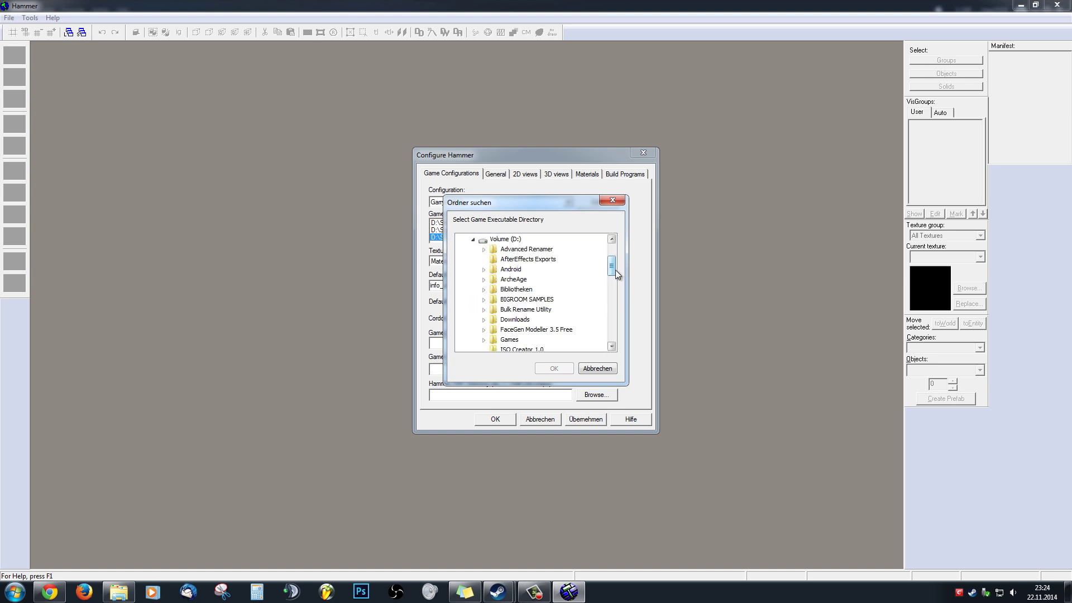
pyautogui.moveTo(612, 270); pyautogui.dragTo(615, 296)
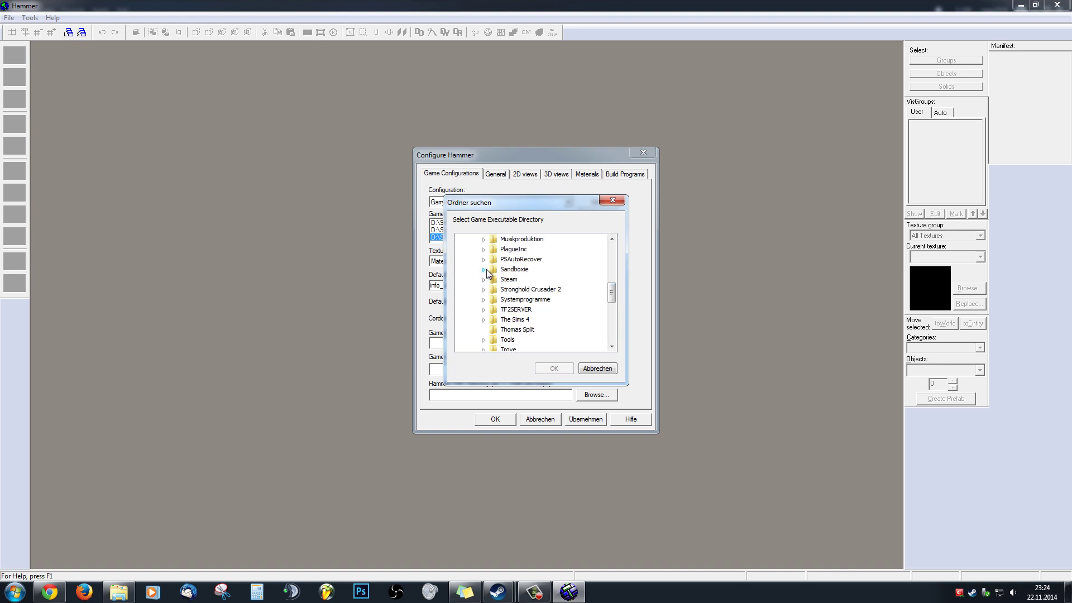
pyautogui.click(486, 280)
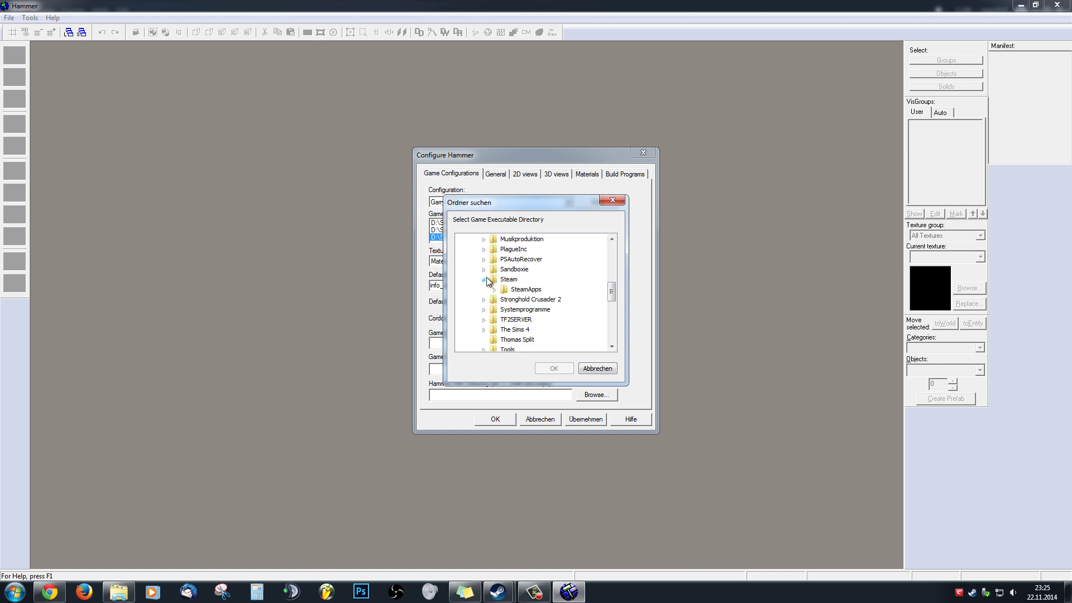
pyautogui.click(494, 290)
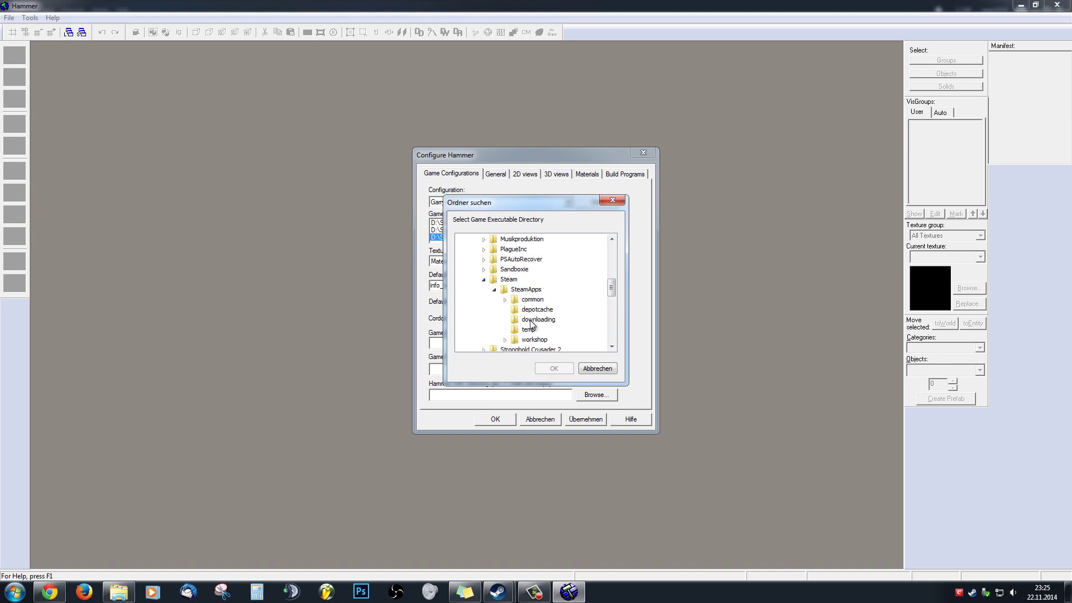
pyautogui.click(505, 300)
pyautogui.click(515, 310)
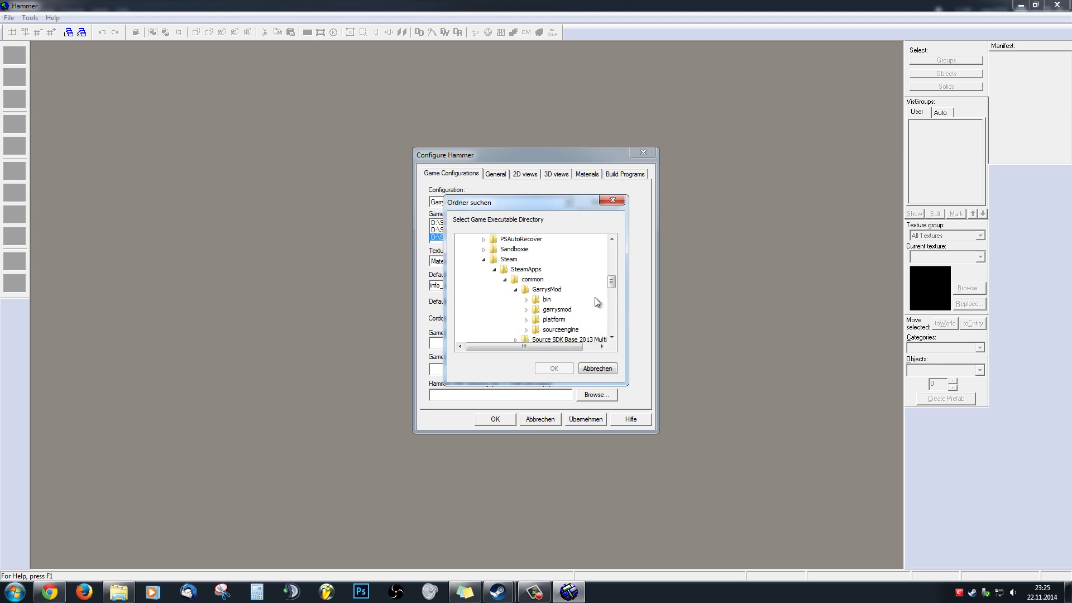
pyautogui.click(526, 309)
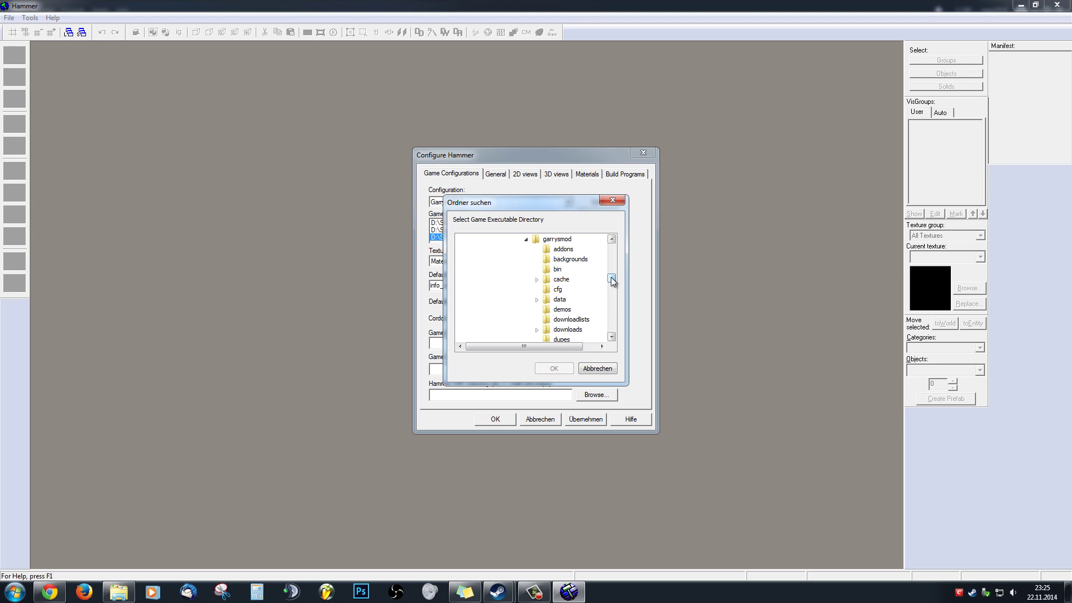
pyautogui.moveTo(612, 278); pyautogui.dragTo(613, 271)
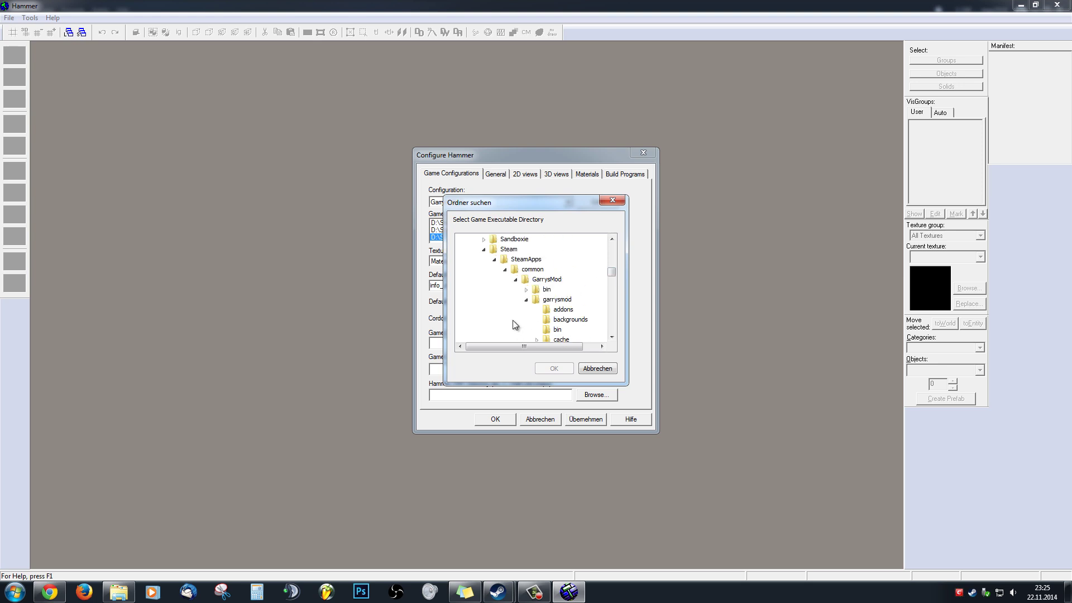
pyautogui.click(546, 279)
pyautogui.click(554, 368)
pyautogui.moveTo(558, 344); pyautogui.dragTo(446, 344)
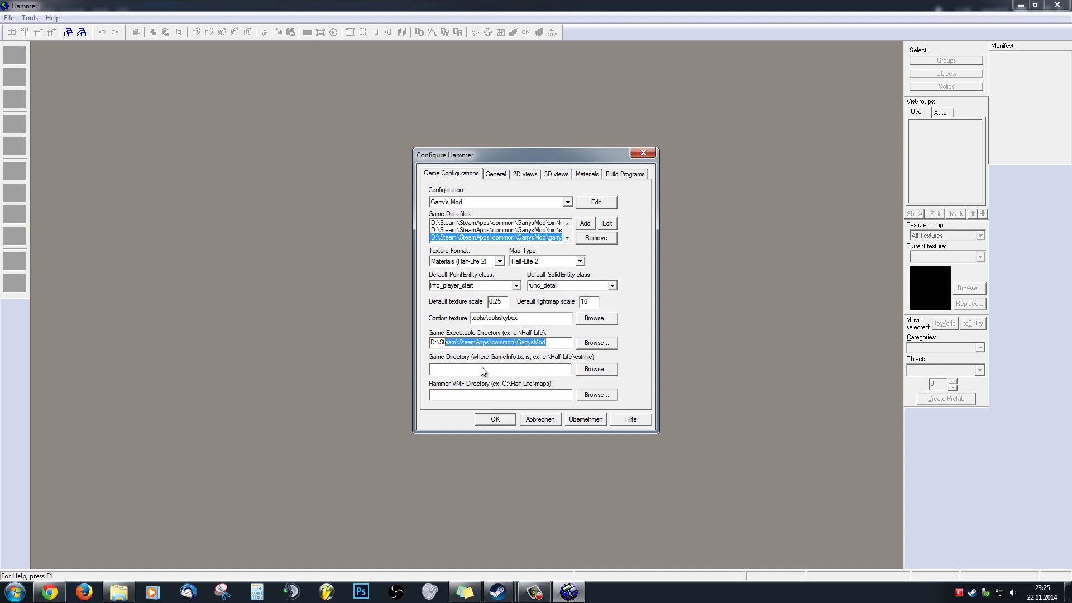
pyautogui.click(436, 343)
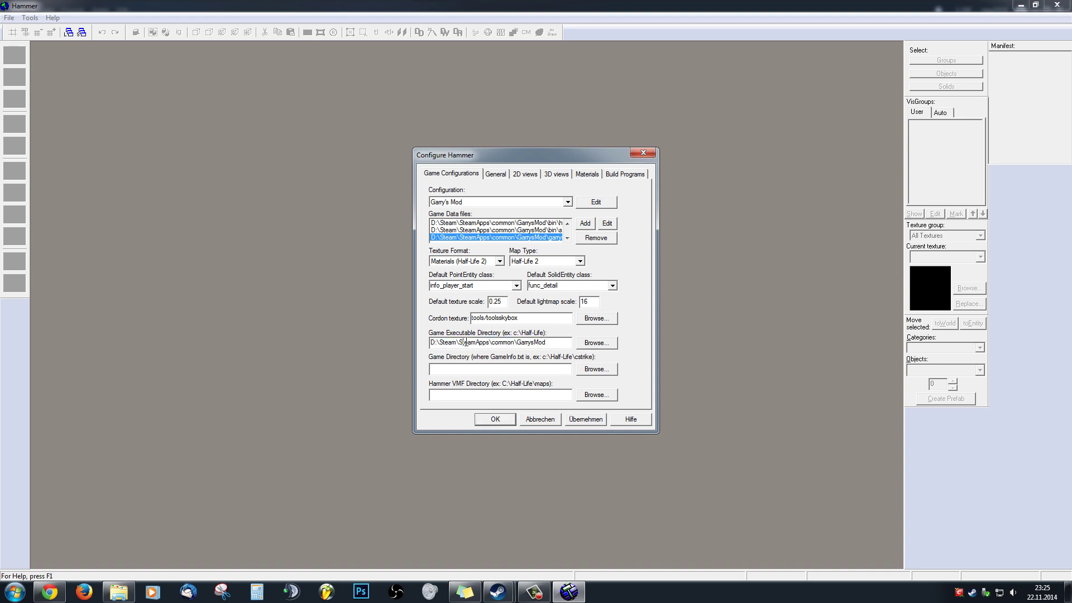
pyautogui.click(493, 344)
pyautogui.moveTo(521, 343); pyautogui.dragTo(534, 343)
# Set the game directory containing GameInfo.txt to D:\Steam\SteamApps\common\GarrysMod\garrysmod and check the end of the path.
pyautogui.click(591, 372)
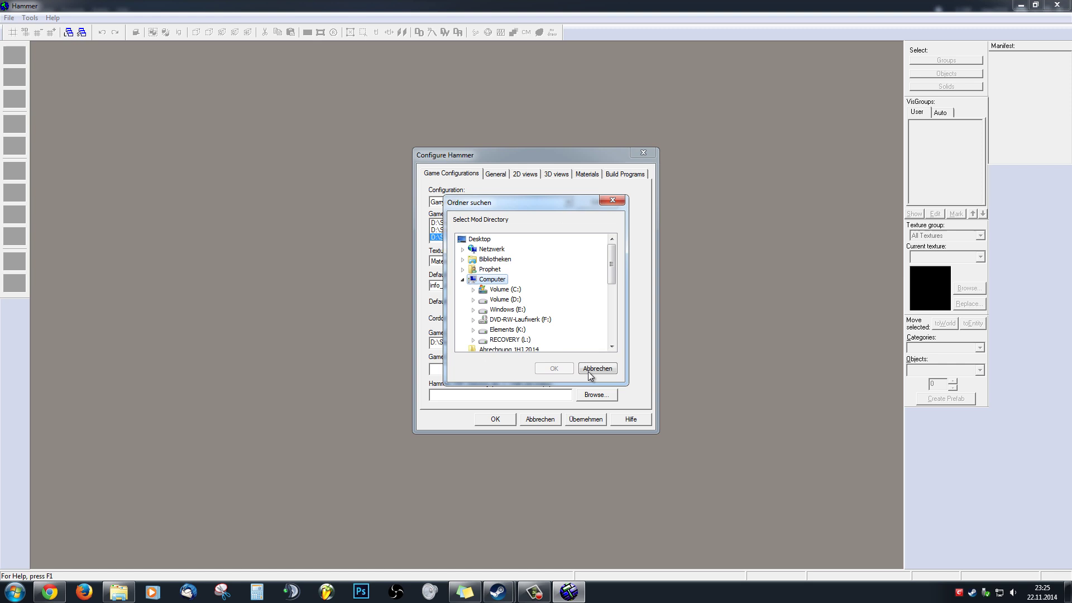
pyautogui.click(473, 309)
pyautogui.scroll(-1, 502, 335)
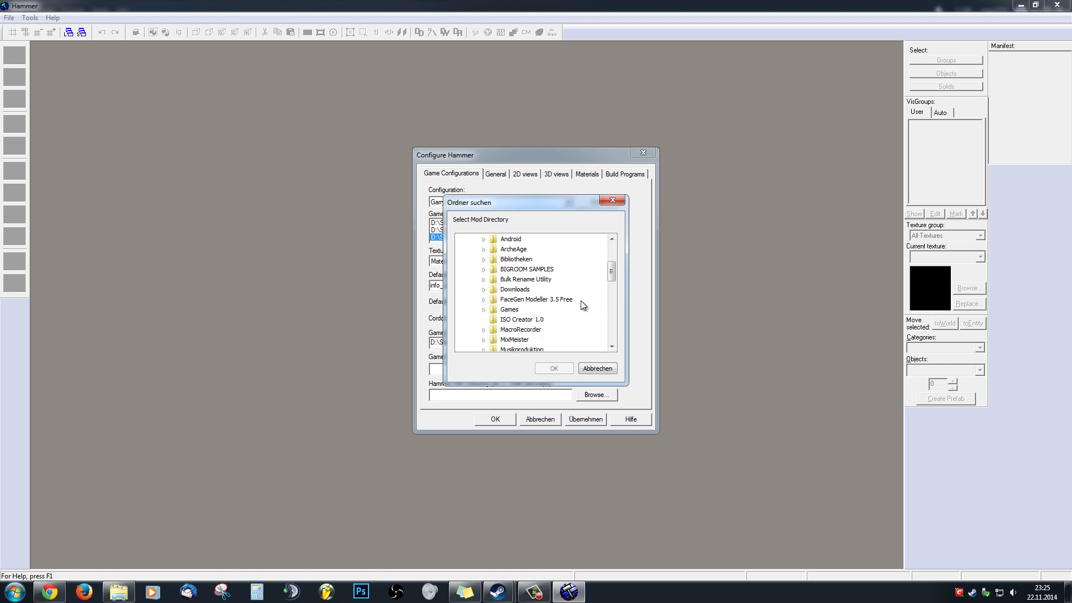
pyautogui.scroll(-2, 581, 307)
pyautogui.click(484, 330)
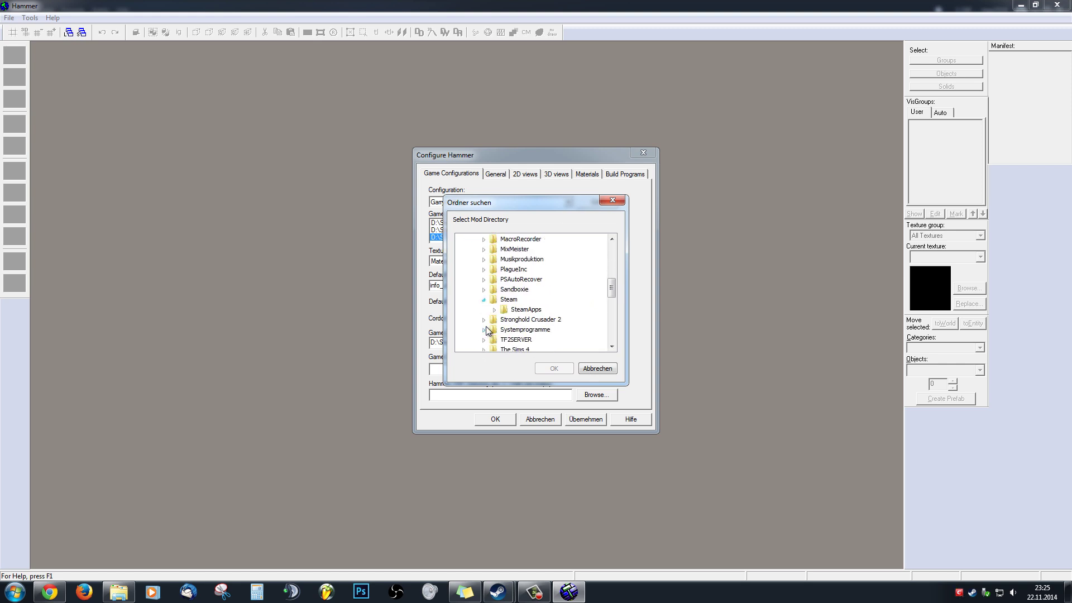
pyautogui.click(495, 310)
pyautogui.click(505, 300)
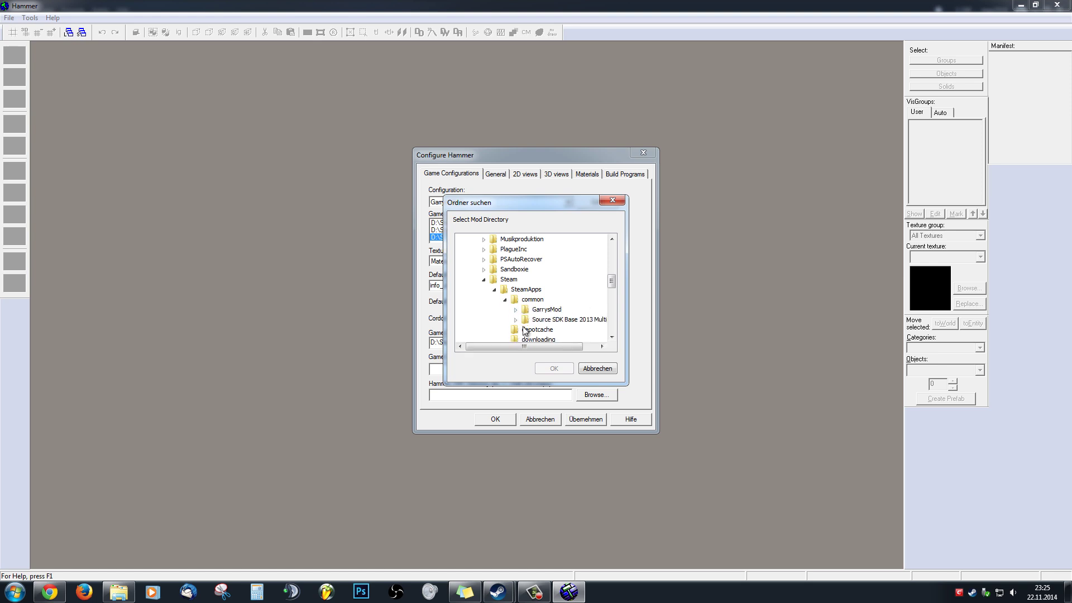
pyautogui.click(515, 310)
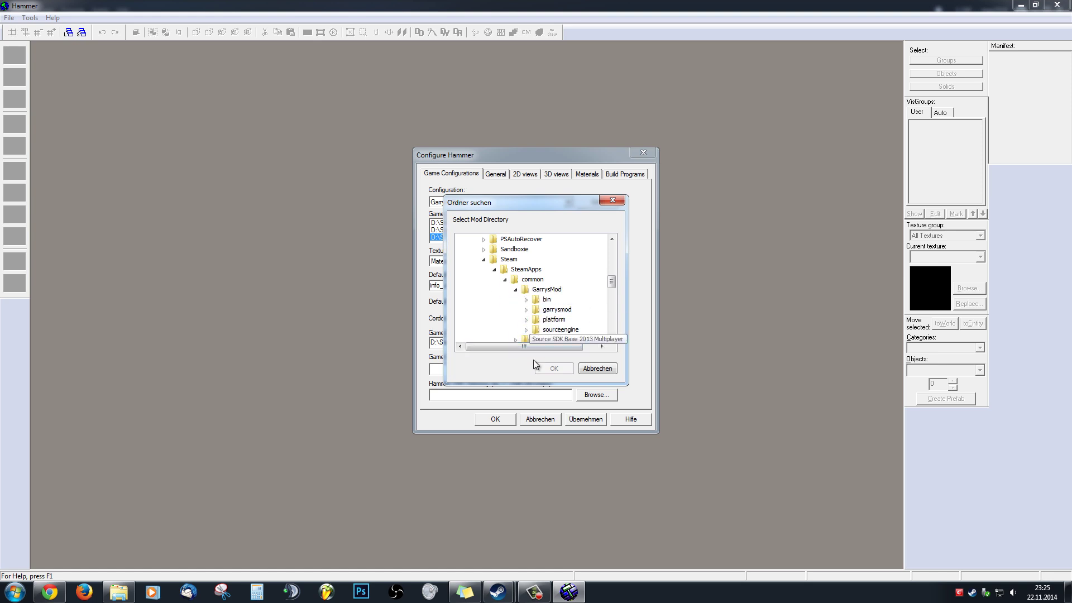
pyautogui.click(557, 309)
pyautogui.click(554, 368)
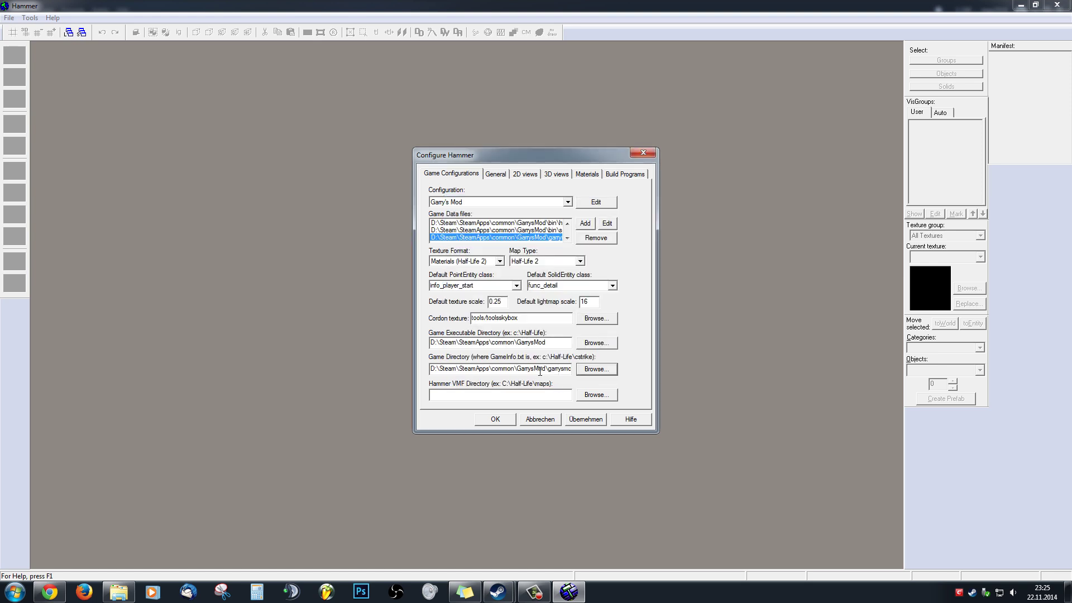
pyautogui.moveTo(520, 368); pyautogui.dragTo(587, 365)
# Set the Hammer VMF directory to the maps folder in D:\Steam\SteamApps\common\GarrysMod\garrysmod and apply the game configuration.
pyautogui.click(540, 395)
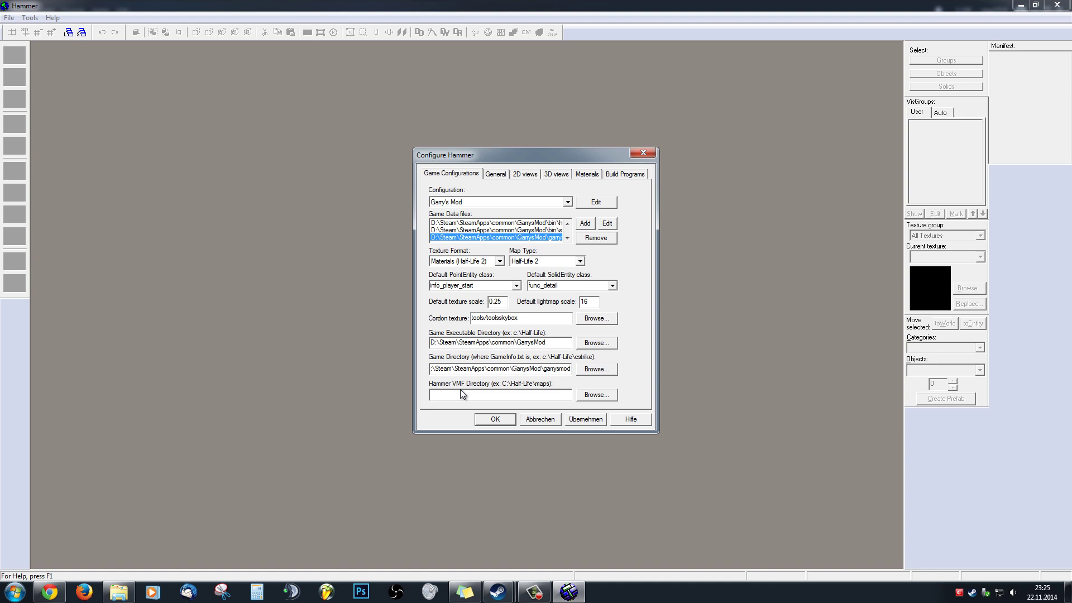
pyautogui.click(601, 398)
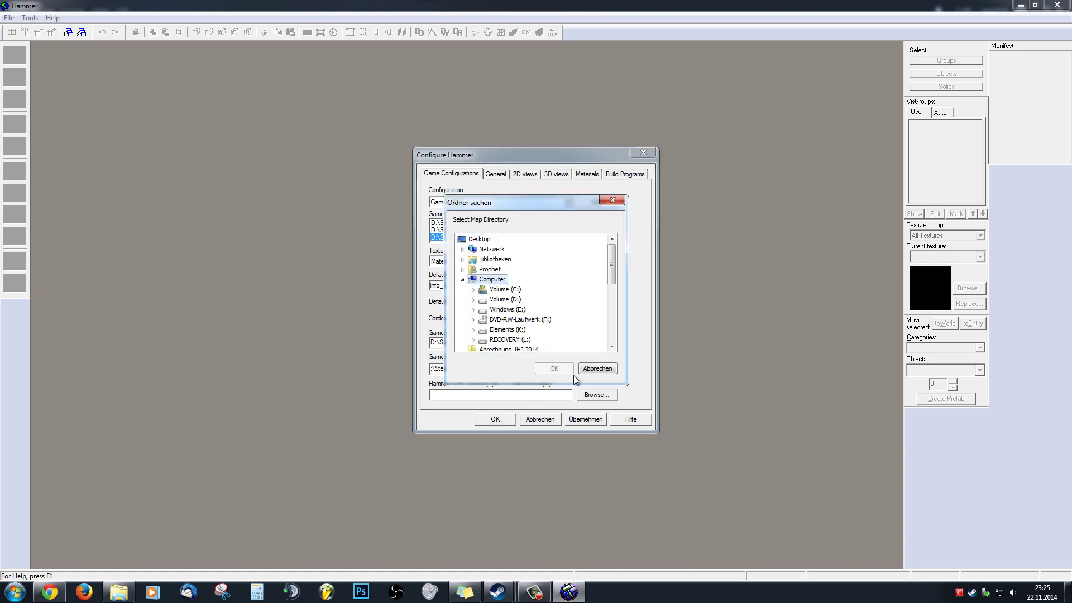
pyautogui.click(474, 300)
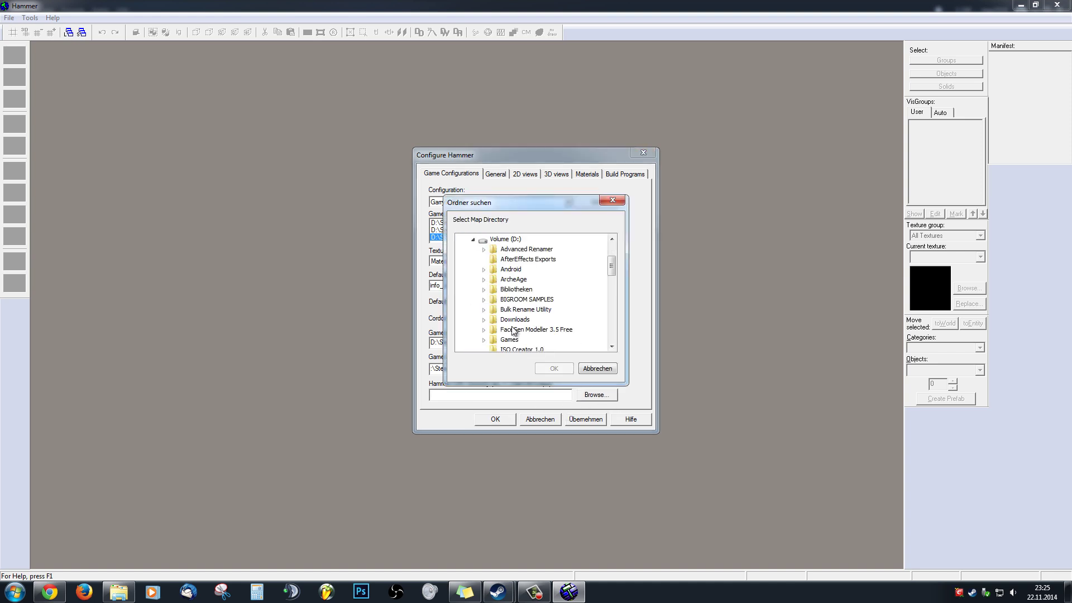
pyautogui.scroll(-4, 611, 288)
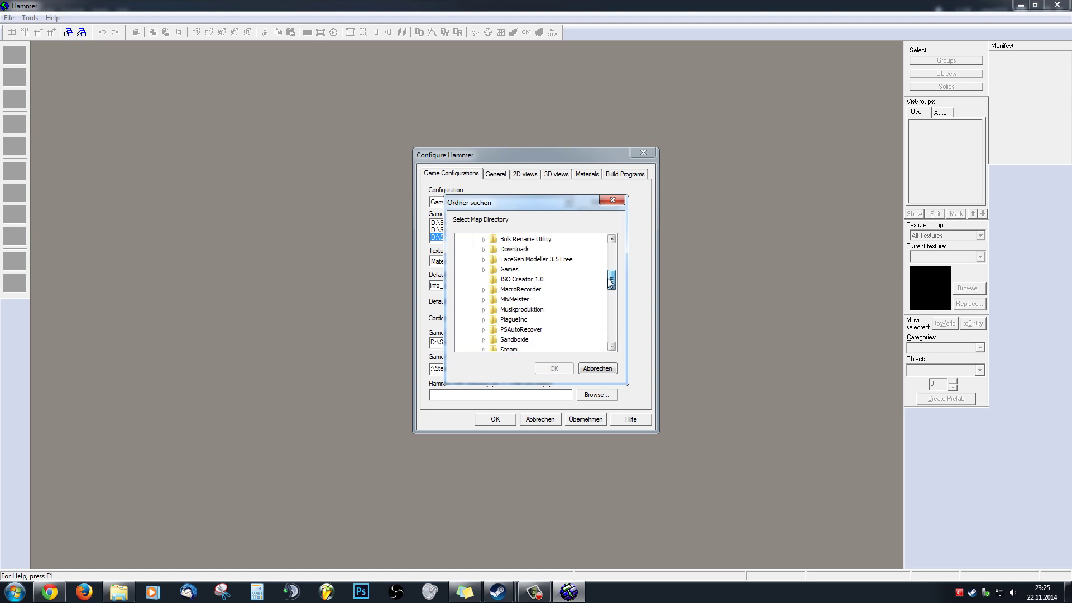
pyautogui.click(483, 309)
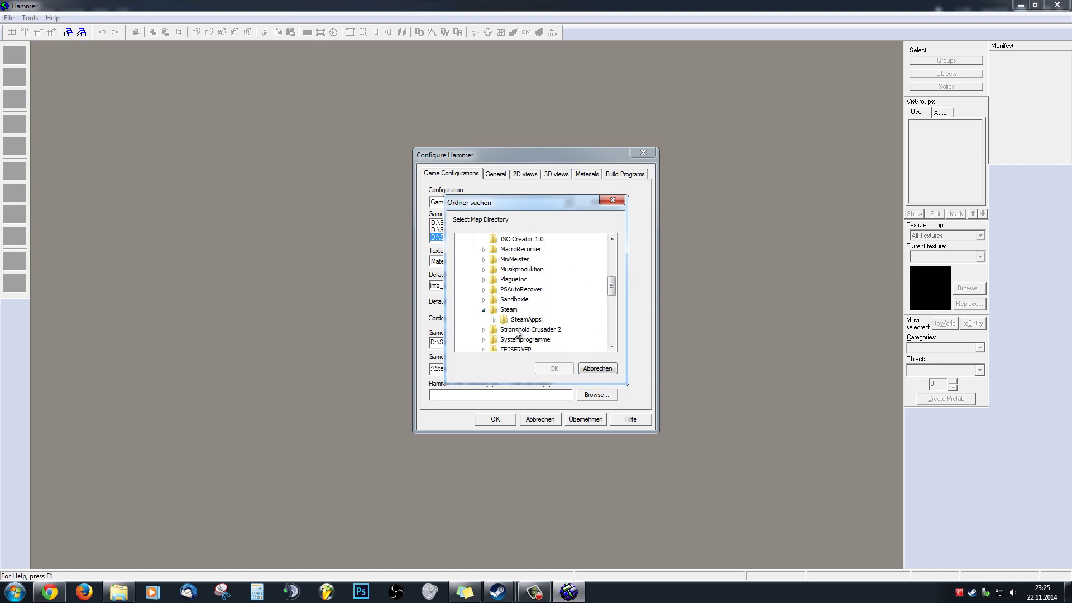
pyautogui.click(495, 320)
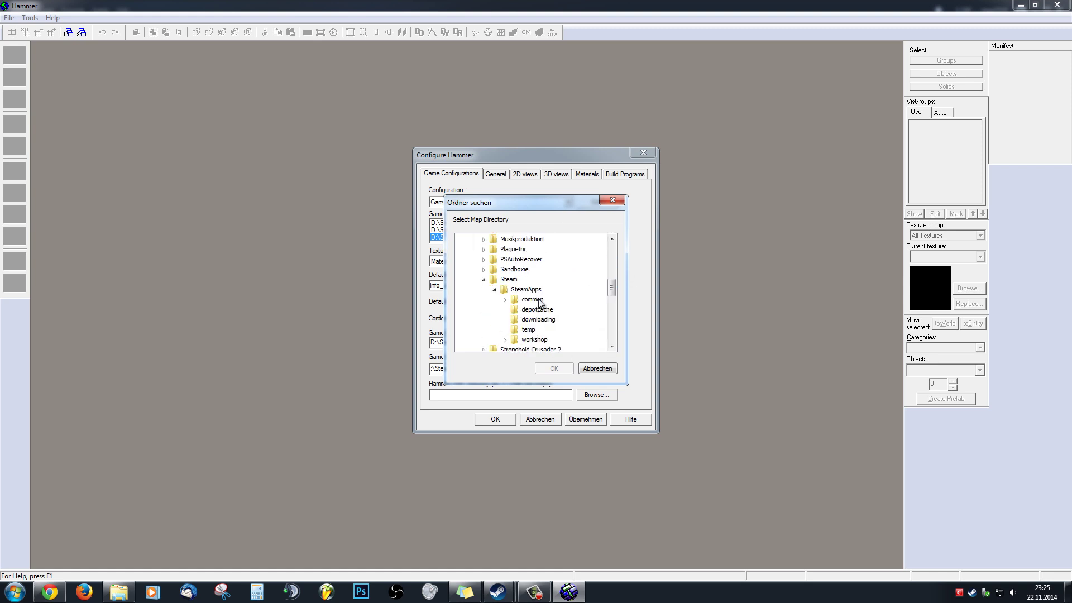
pyautogui.click(505, 300)
pyautogui.click(520, 310)
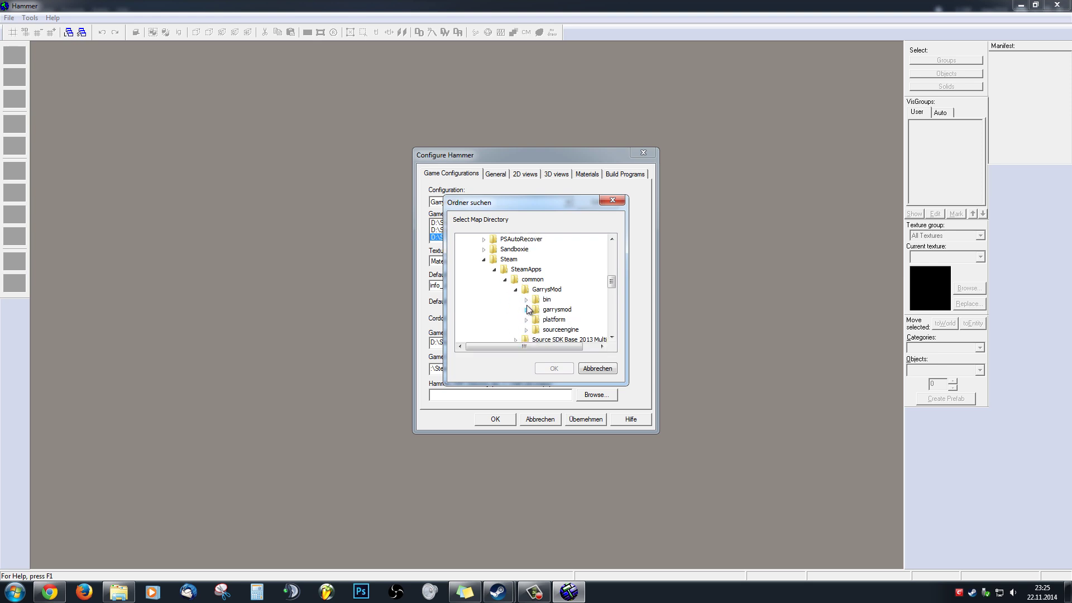
pyautogui.click(528, 310)
pyautogui.scroll(-3, 547, 266)
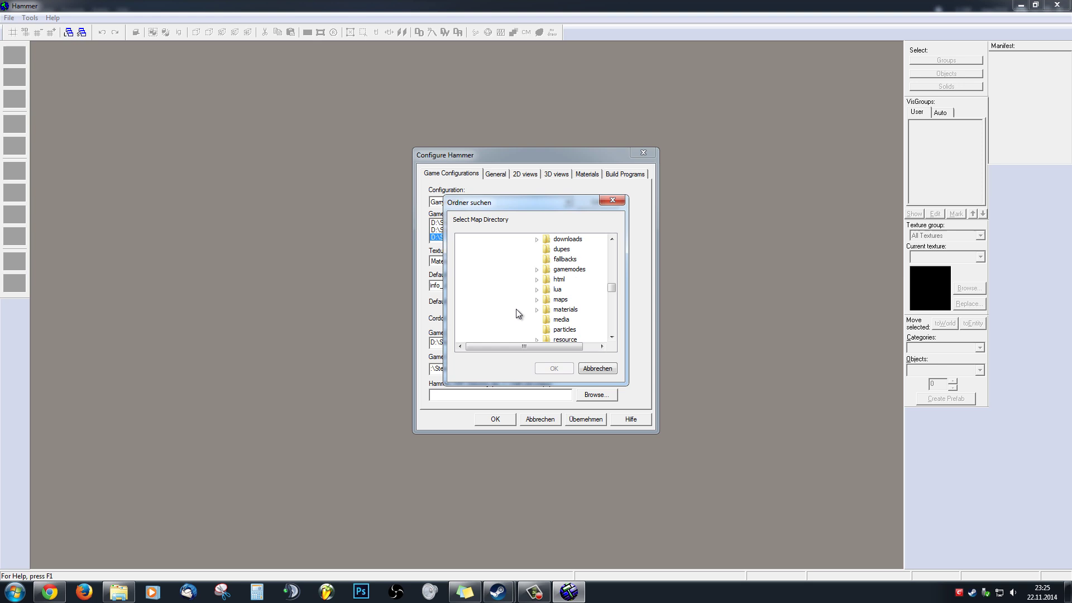
pyautogui.click(558, 300)
pyautogui.click(550, 369)
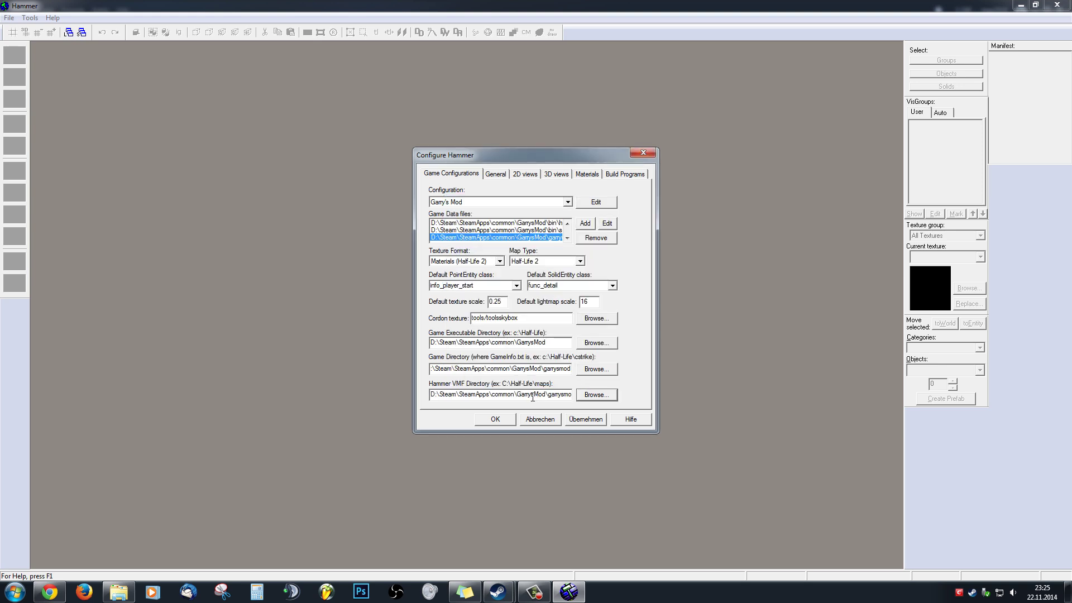
pyautogui.moveTo(533, 395); pyautogui.dragTo(573, 394)
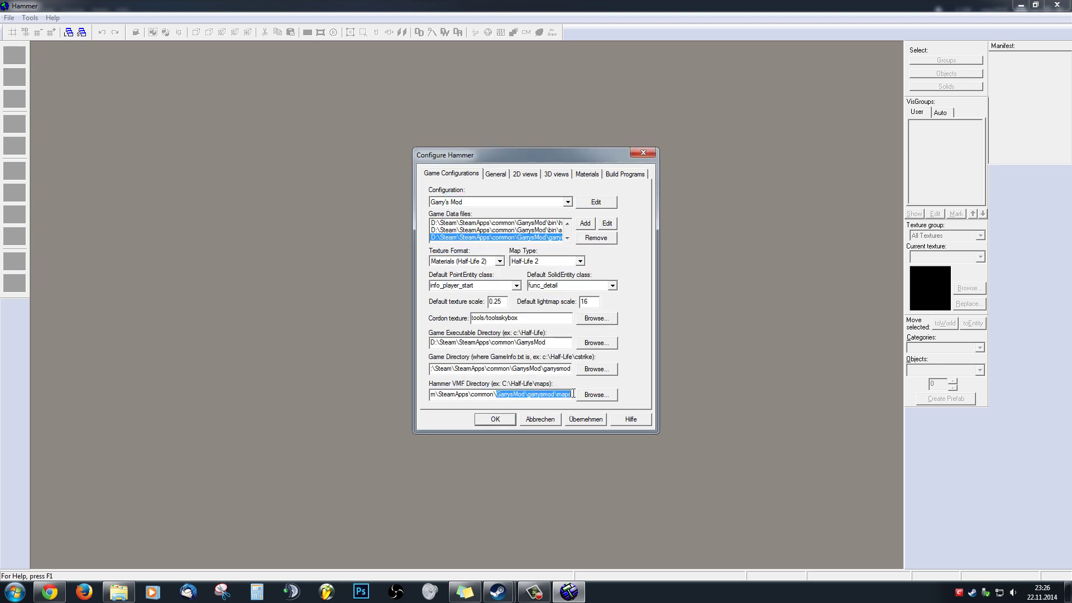
pyautogui.click(561, 397)
pyautogui.click(591, 421)
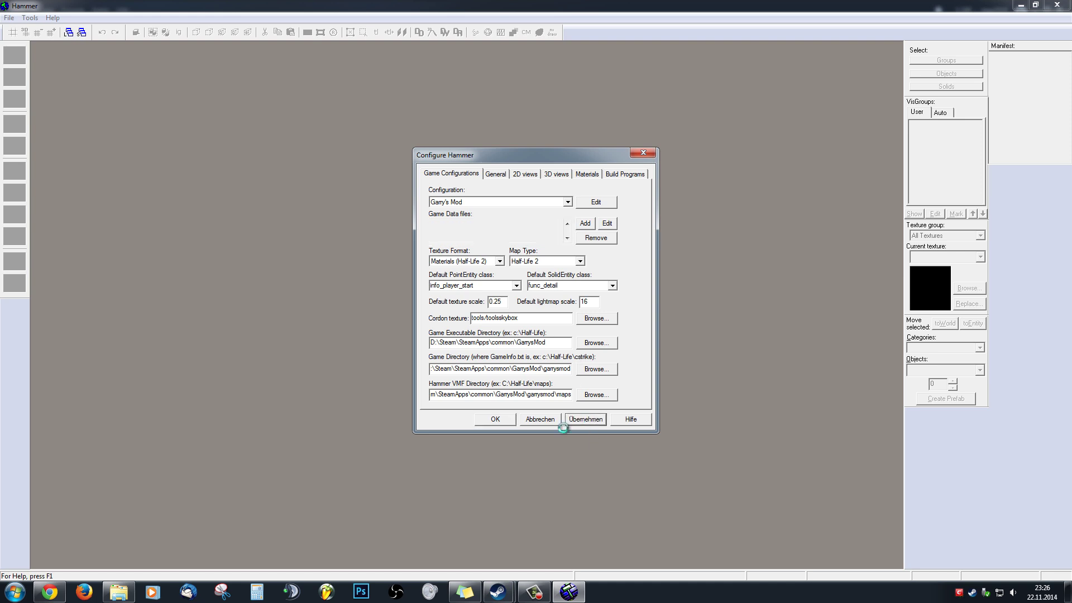
pyautogui.click(641, 331)
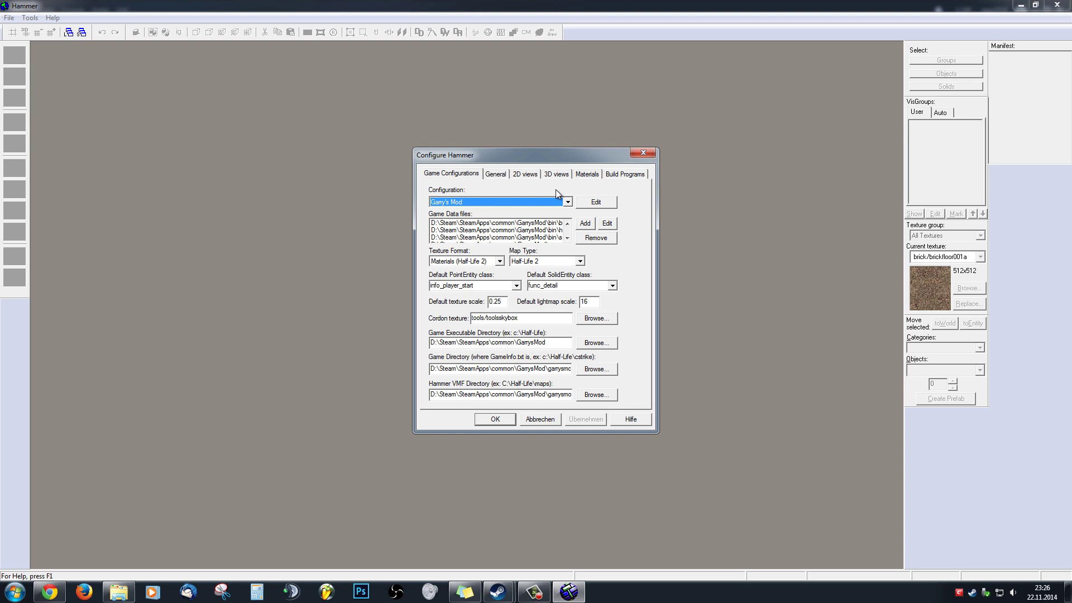
# Set the game executable for the Garry's Mod build programs to hl2 in D:\Steam\SteamApps\common\GarrysMod.
pyautogui.click(627, 177)
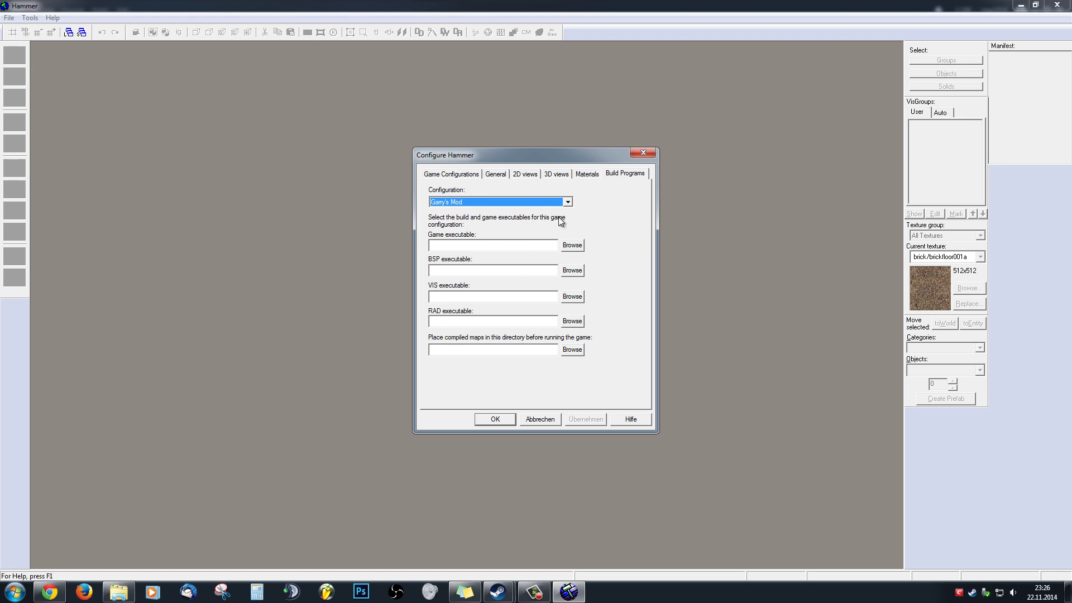
pyautogui.click(460, 249)
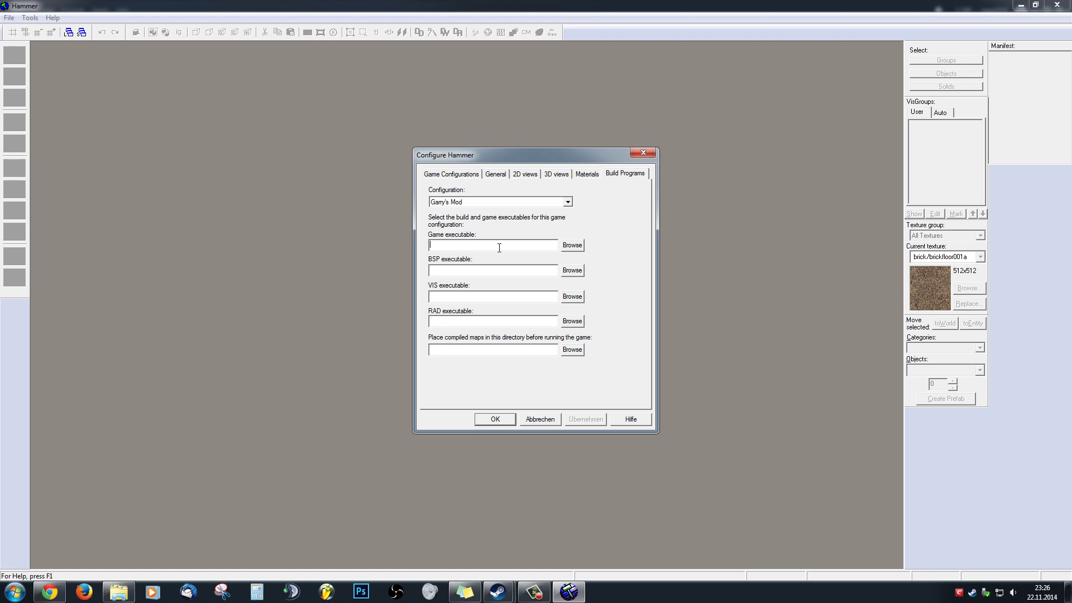
pyautogui.click(578, 248)
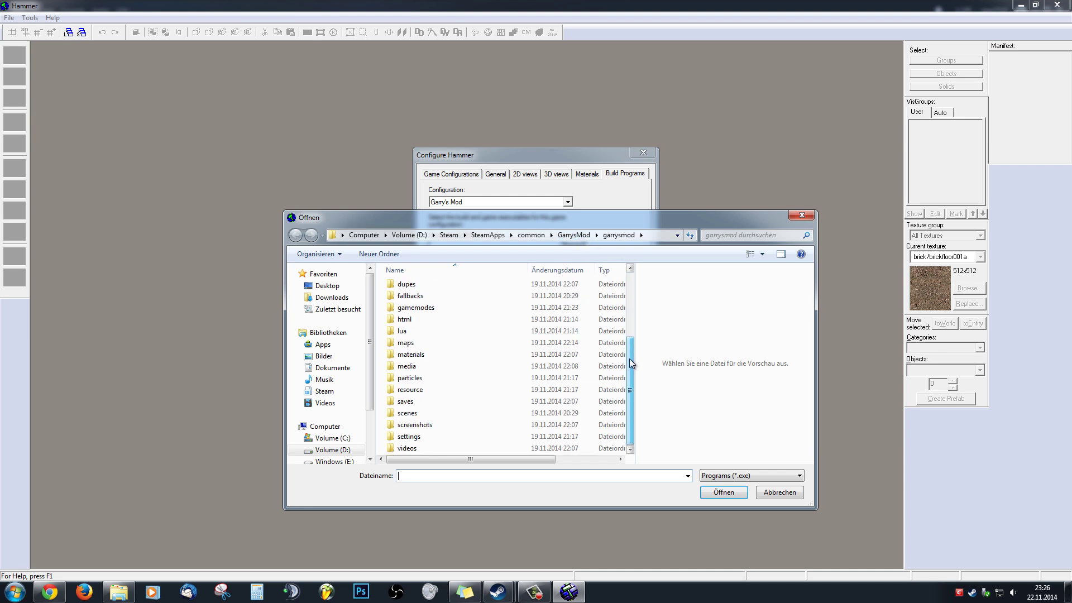
pyautogui.click(569, 237)
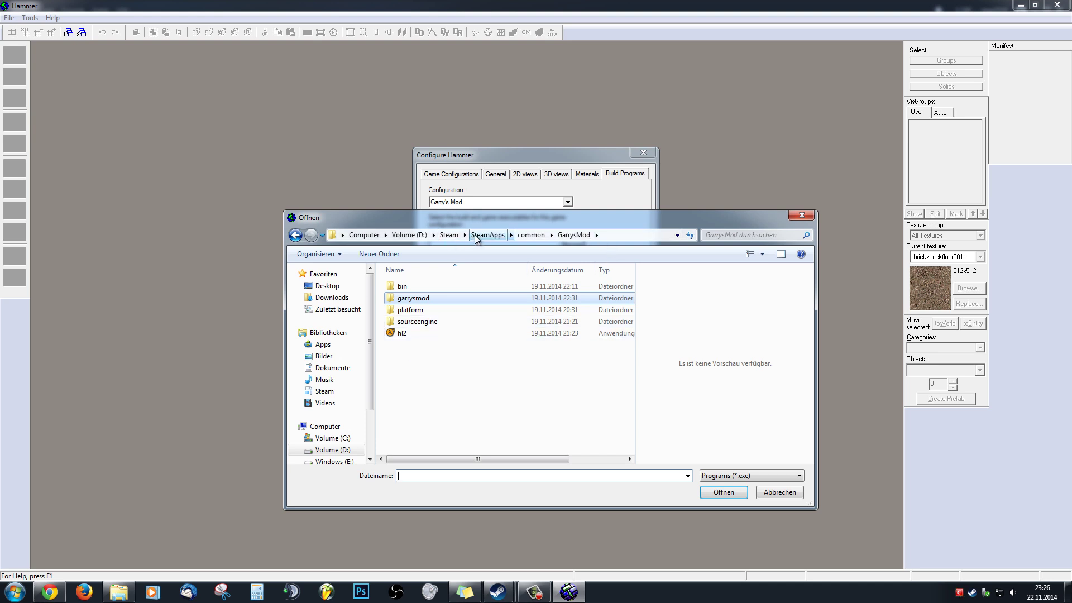
pyautogui.click(404, 334)
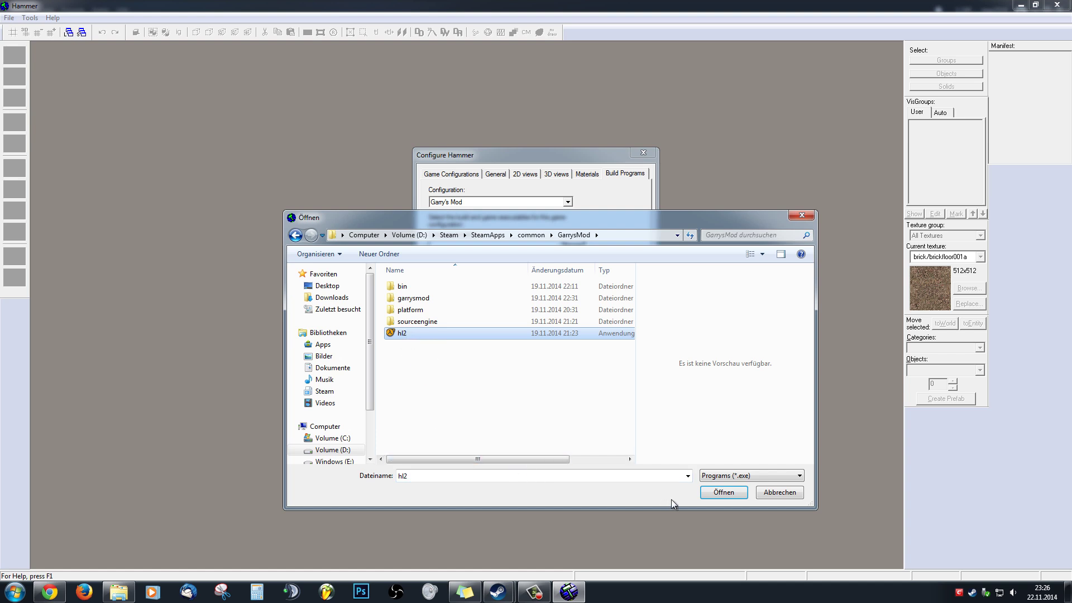
pyautogui.click(724, 493)
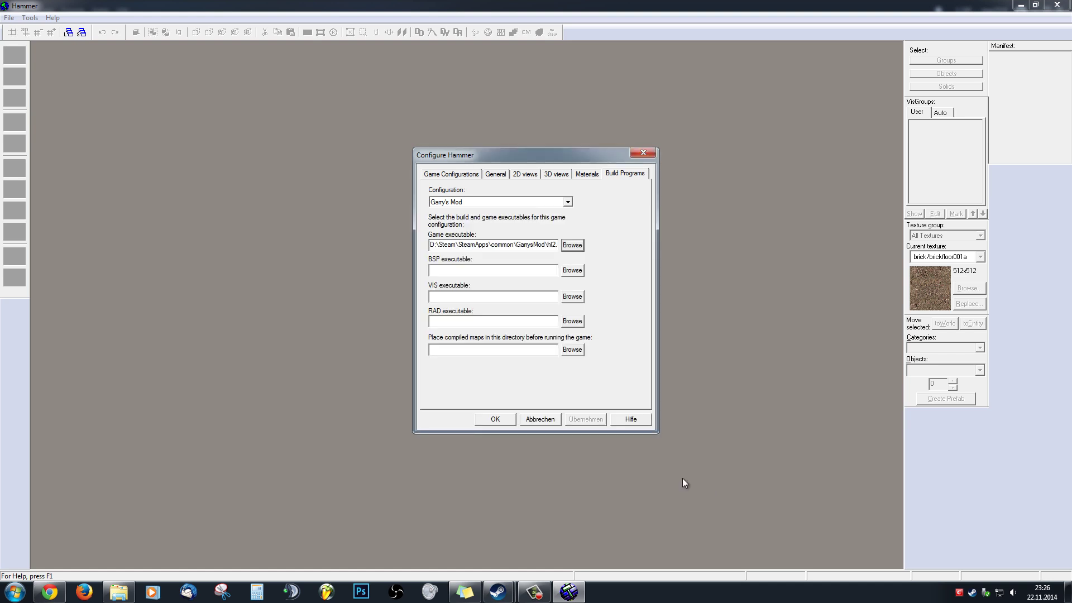
# Set the VIS executable to vvis from the GarrysMod\bin folder.
pyautogui.click(431, 271)
pyautogui.click(572, 296)
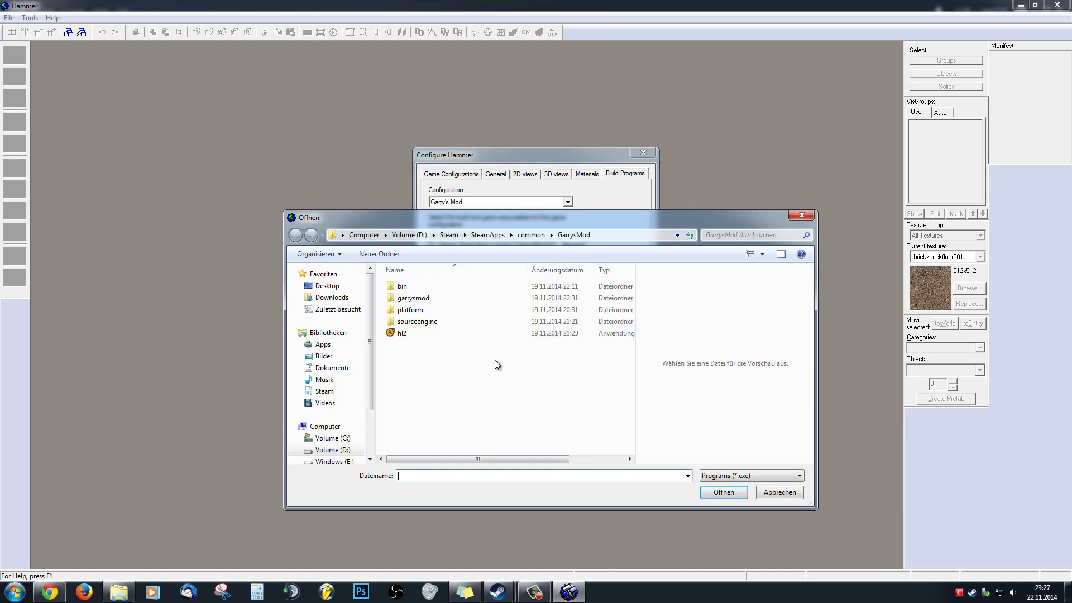
pyautogui.doubleClick(401, 287)
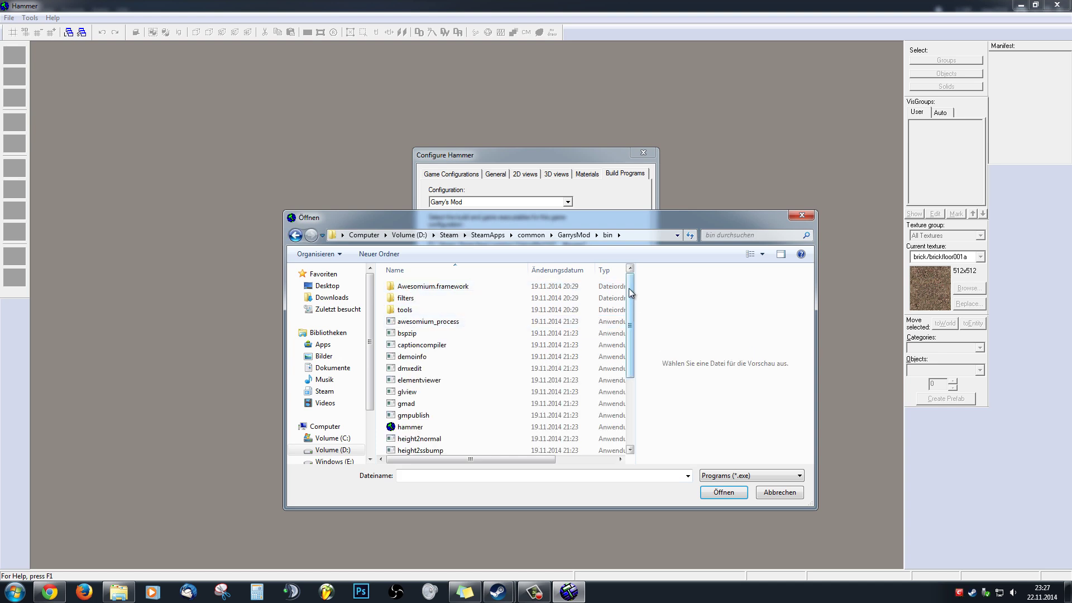
pyautogui.moveTo(629, 294); pyautogui.dragTo(628, 360)
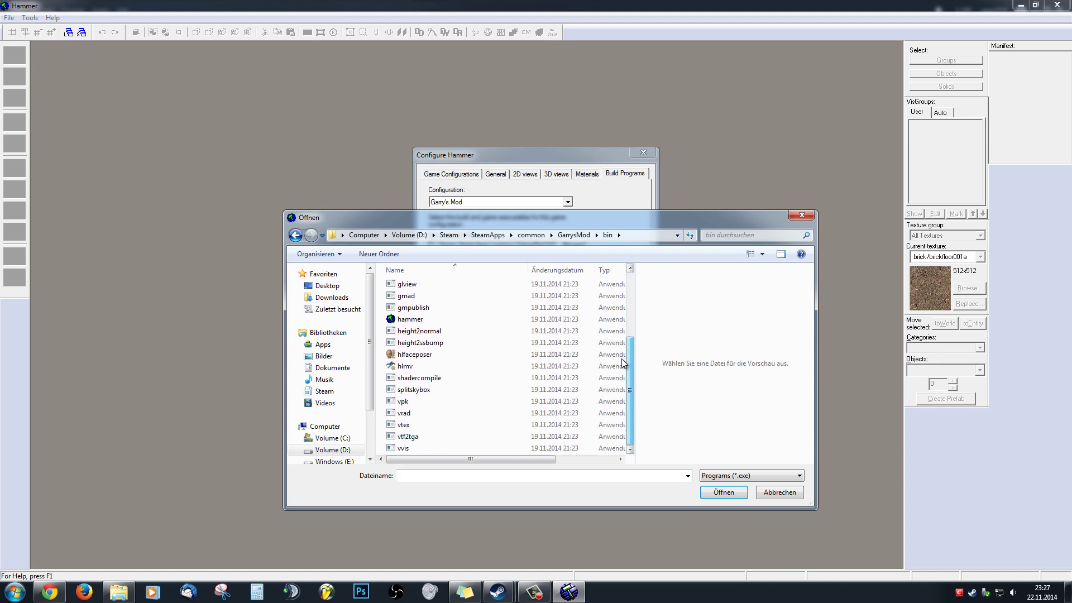
pyautogui.click(401, 449)
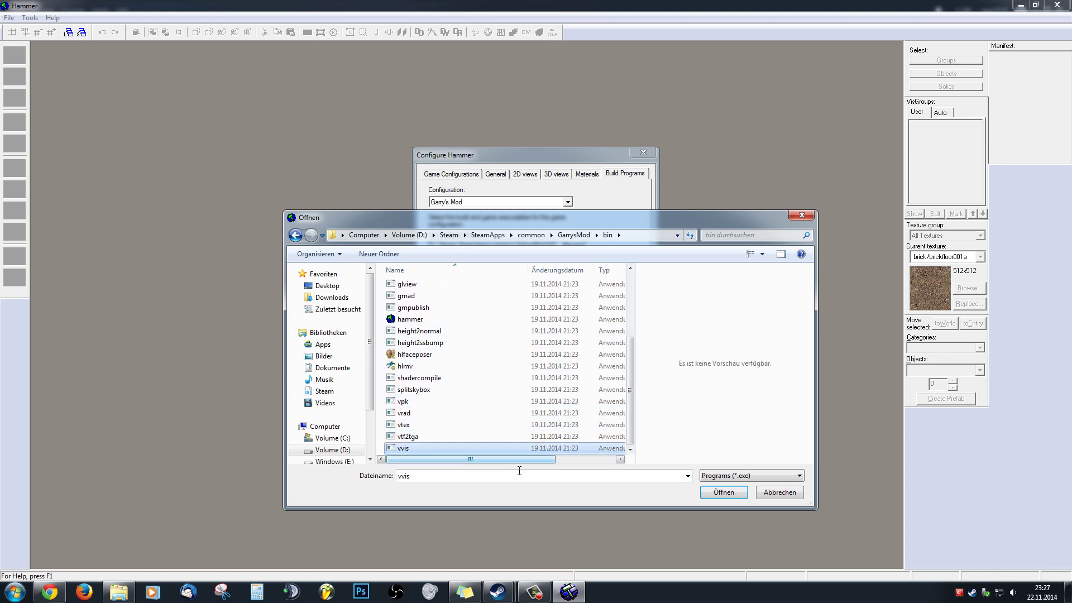
pyautogui.click(721, 492)
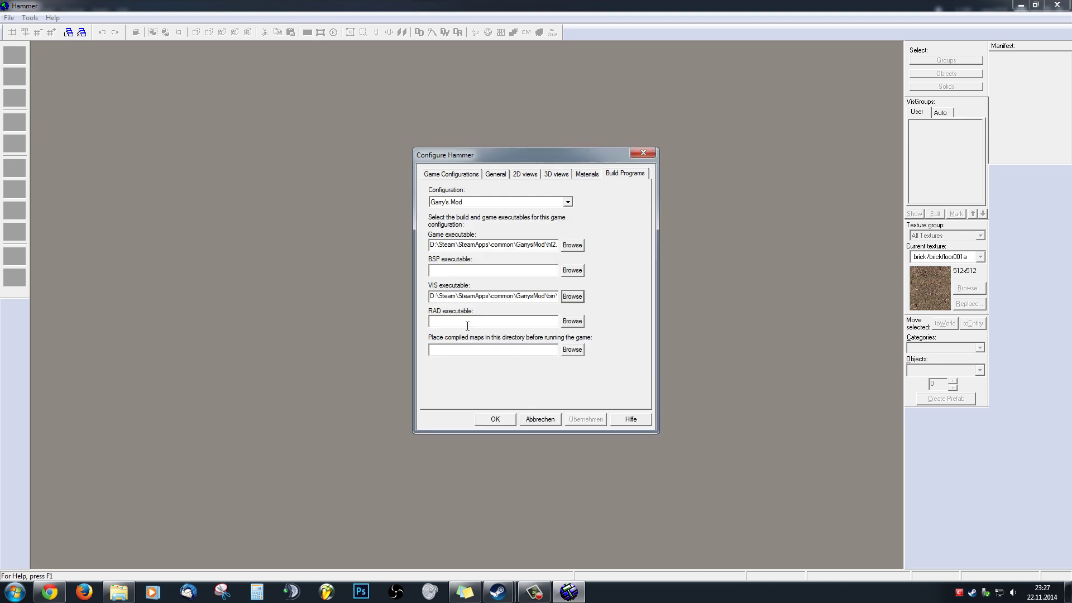
# Set the RAD executable to vrad from the GarrysMod\bin folder.
pyautogui.click(454, 324)
pyautogui.click(572, 321)
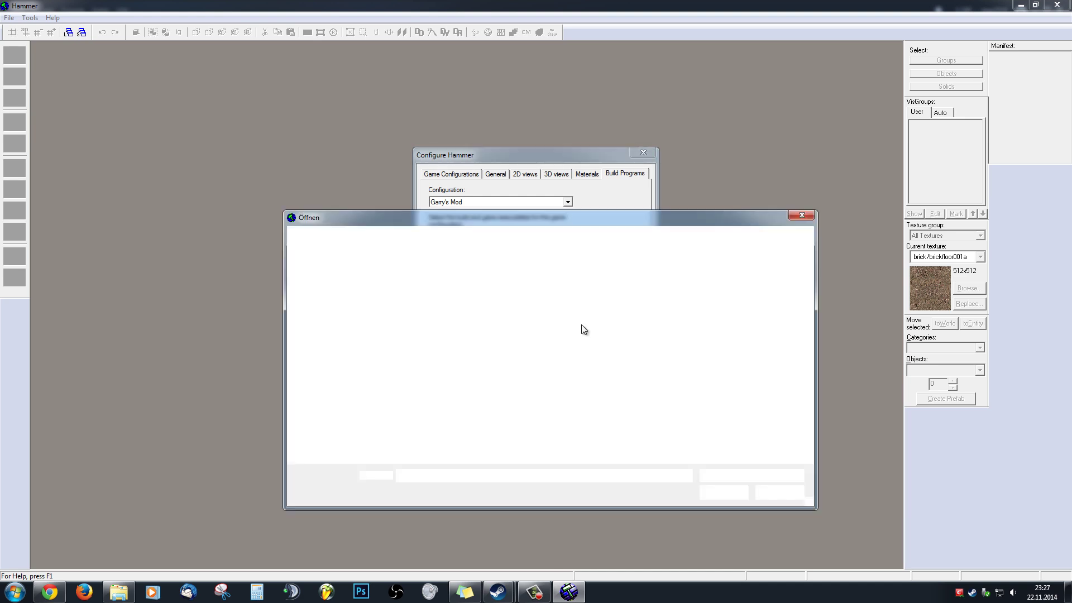
pyautogui.moveTo(630, 329); pyautogui.dragTo(627, 373)
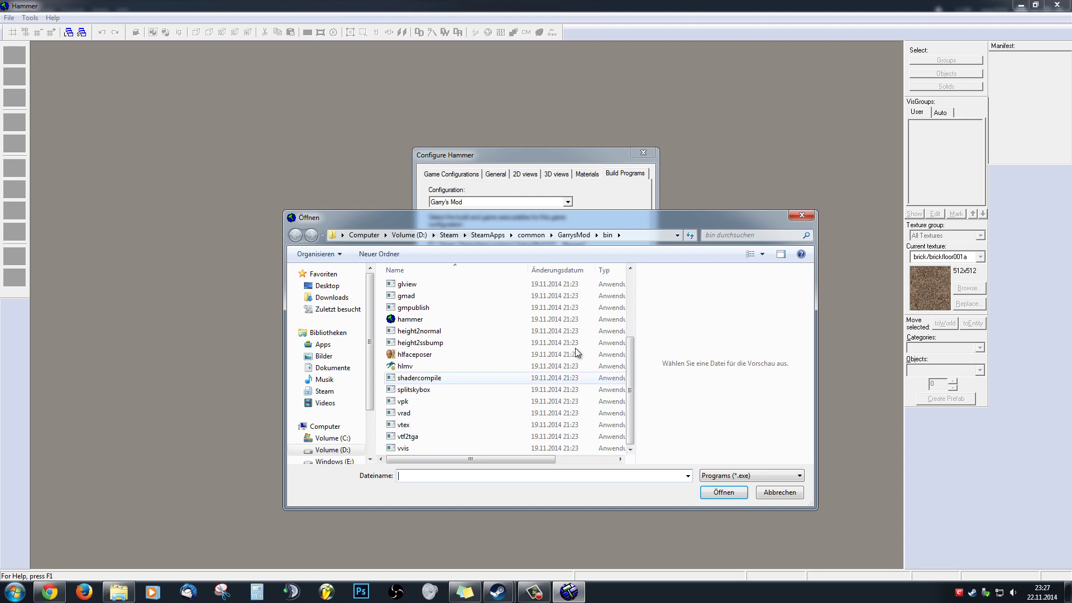
pyautogui.click(404, 414)
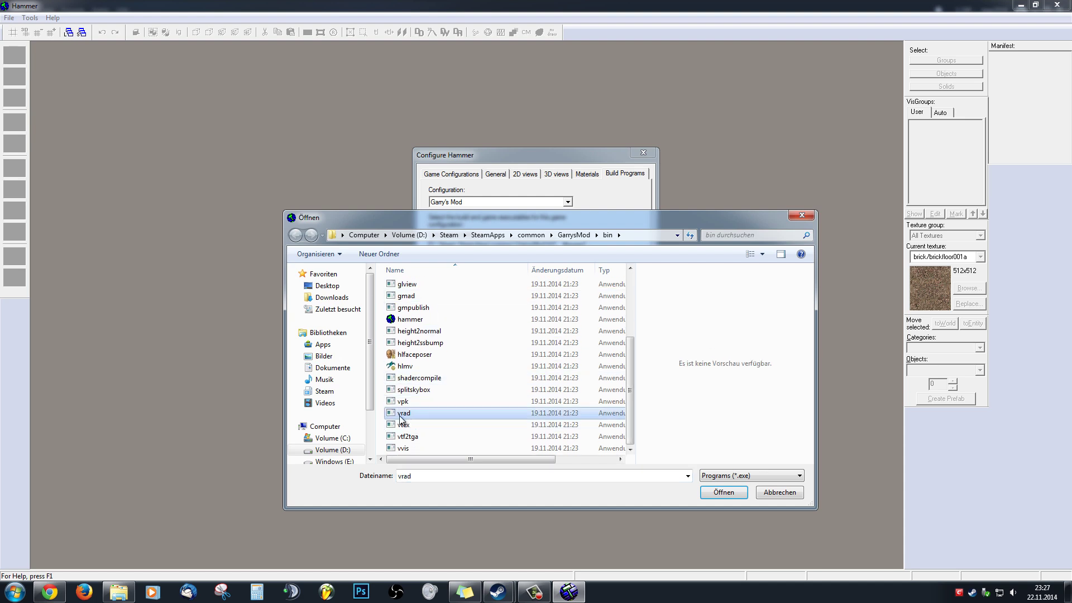
pyautogui.click(717, 496)
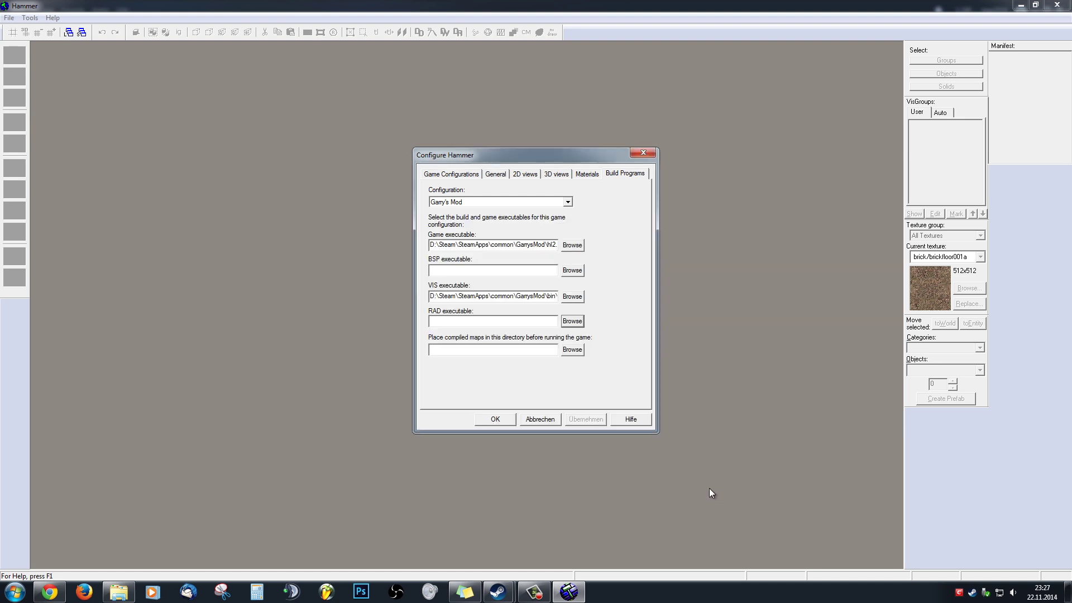
# Set the BSP executable to vbsp from the bin folder of Source SDK Base 2013 Multiplayer.
pyautogui.click(456, 272)
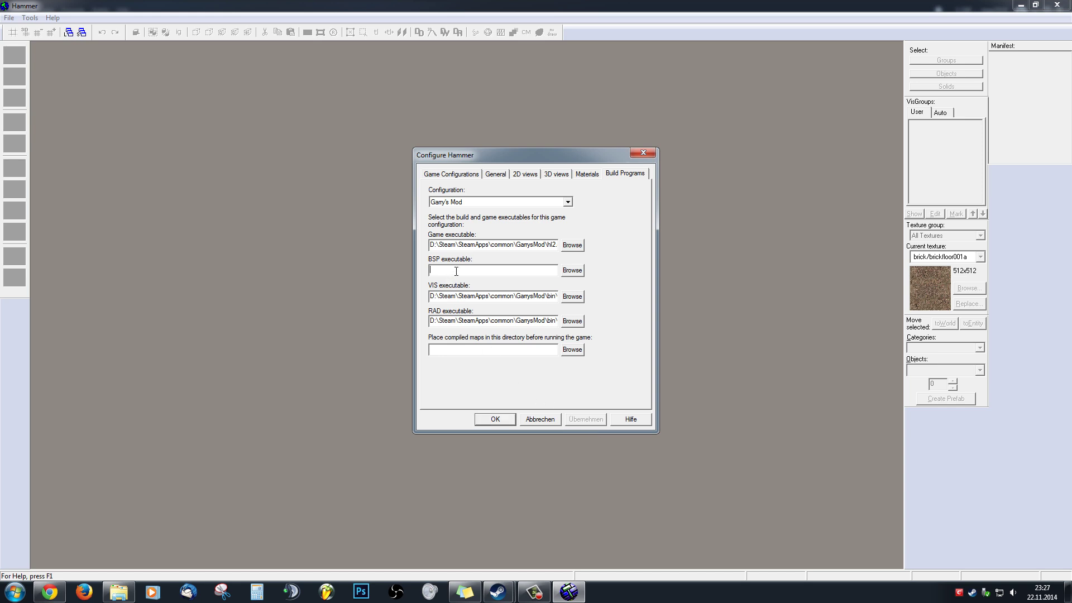
pyautogui.click(571, 270)
pyautogui.scroll(-4, 627, 393)
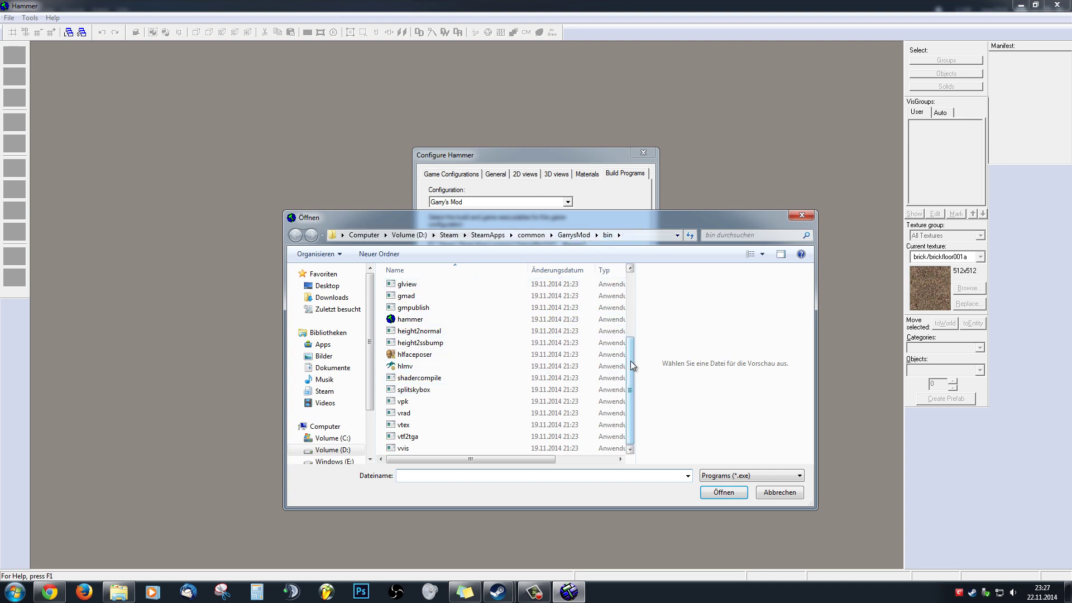
pyautogui.moveTo(631, 366)
pyautogui.mouseDown()
pyautogui.moveTo(636, 306)
pyautogui.moveTo(635, 368)
pyautogui.mouseUp()
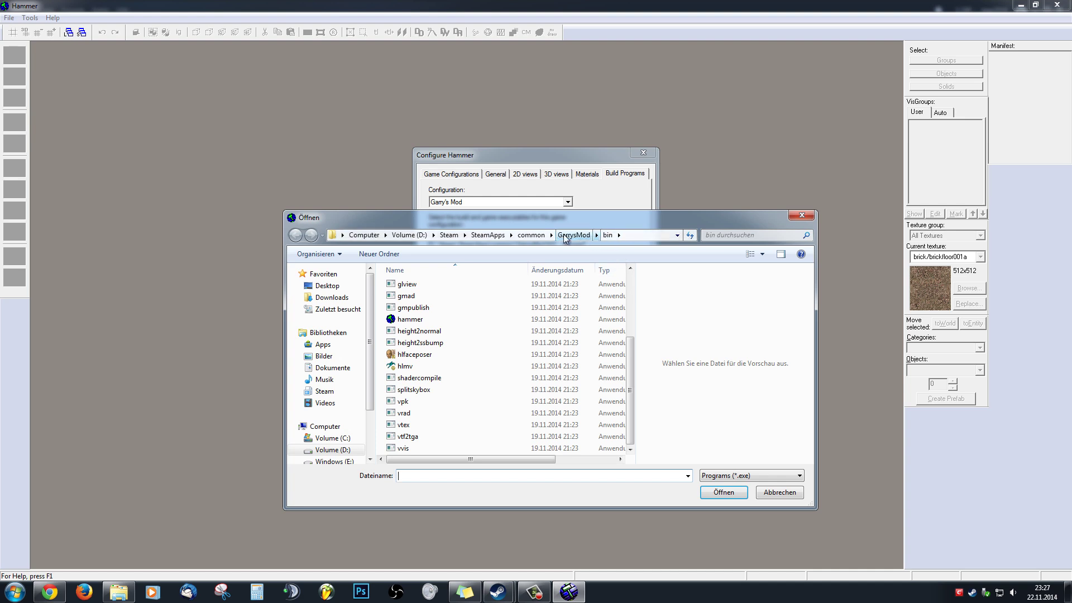
pyautogui.click(535, 236)
pyautogui.click(407, 300)
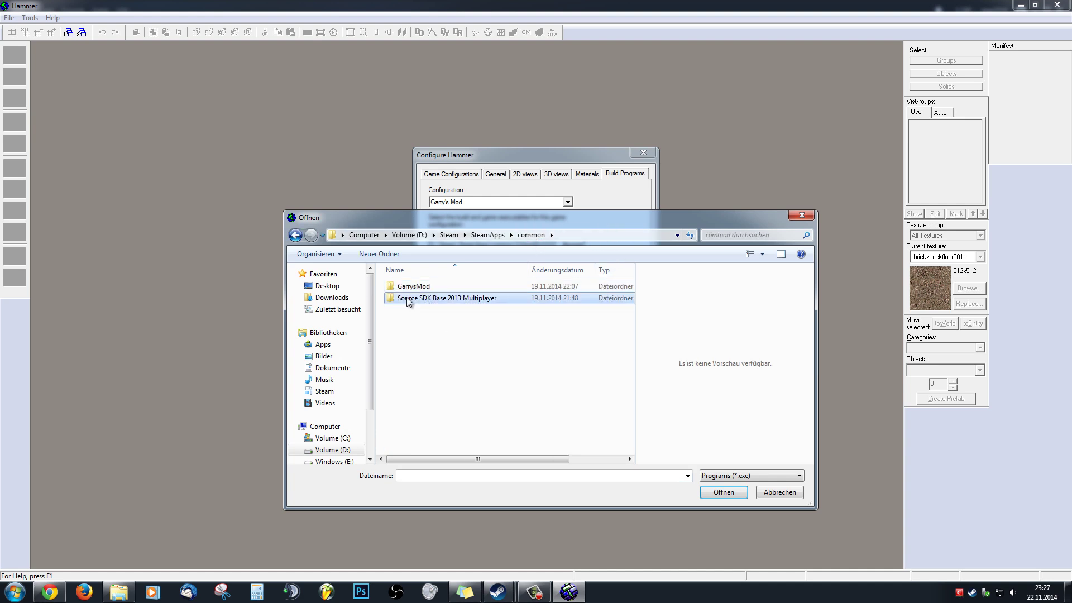
pyautogui.doubleClick(473, 303)
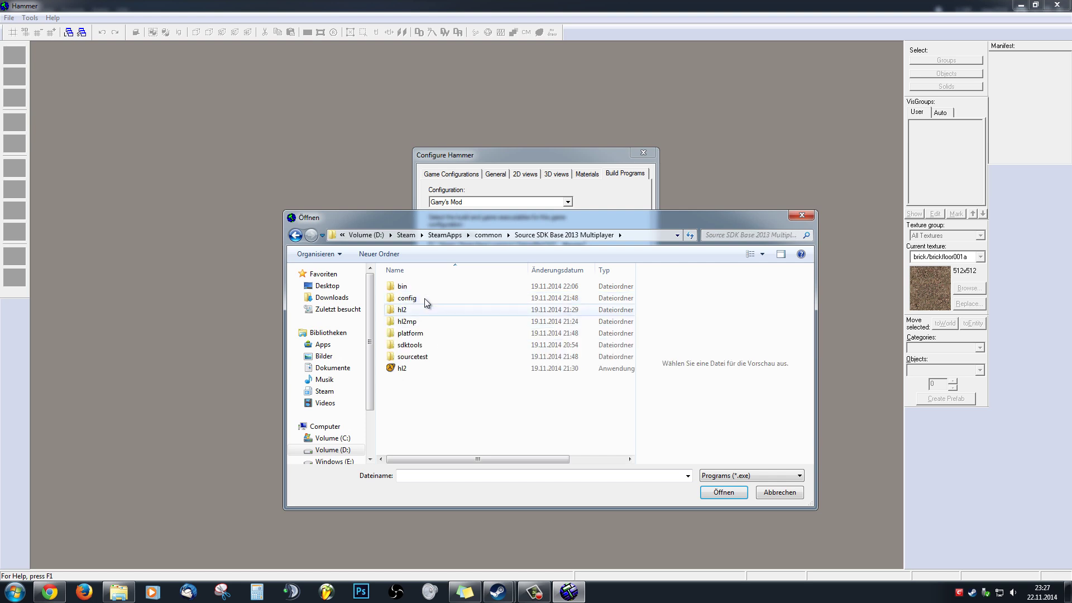
pyautogui.click(409, 289)
pyautogui.doubleClick(410, 290)
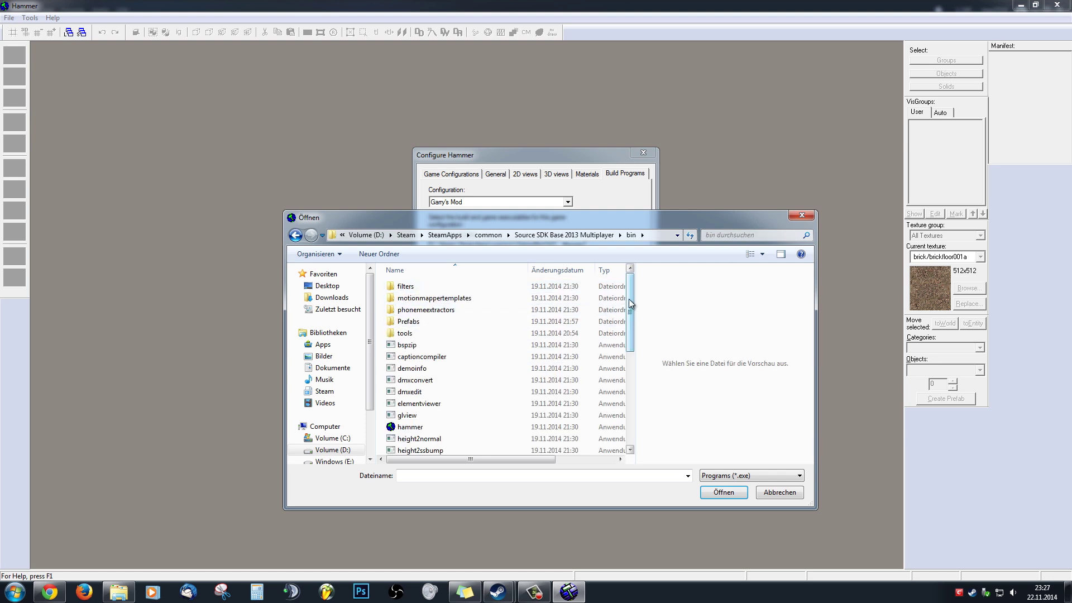
pyautogui.moveTo(631, 299); pyautogui.dragTo(626, 382)
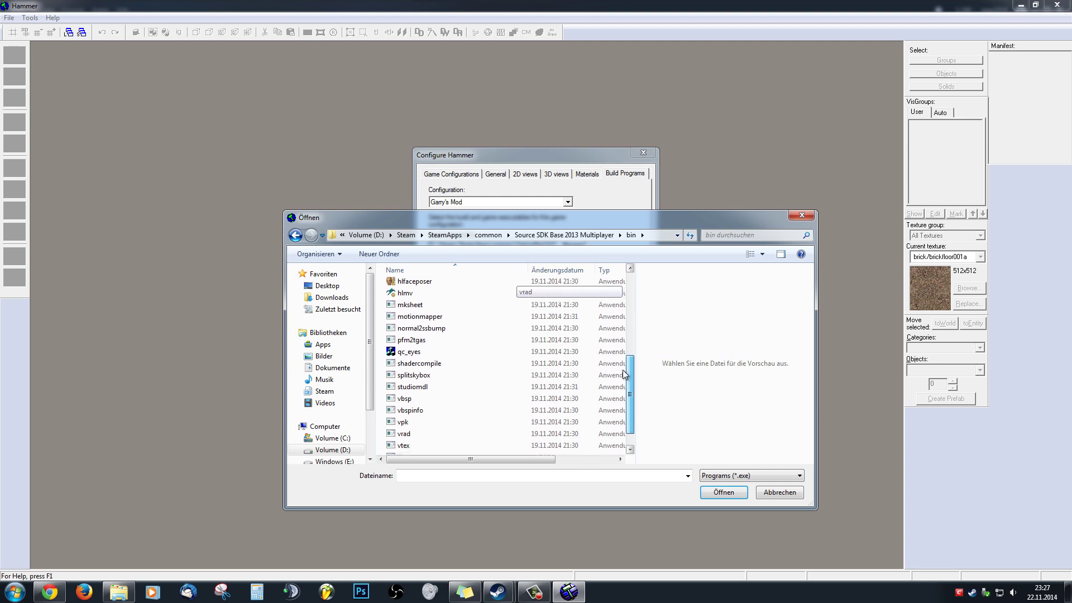
pyautogui.click(403, 393)
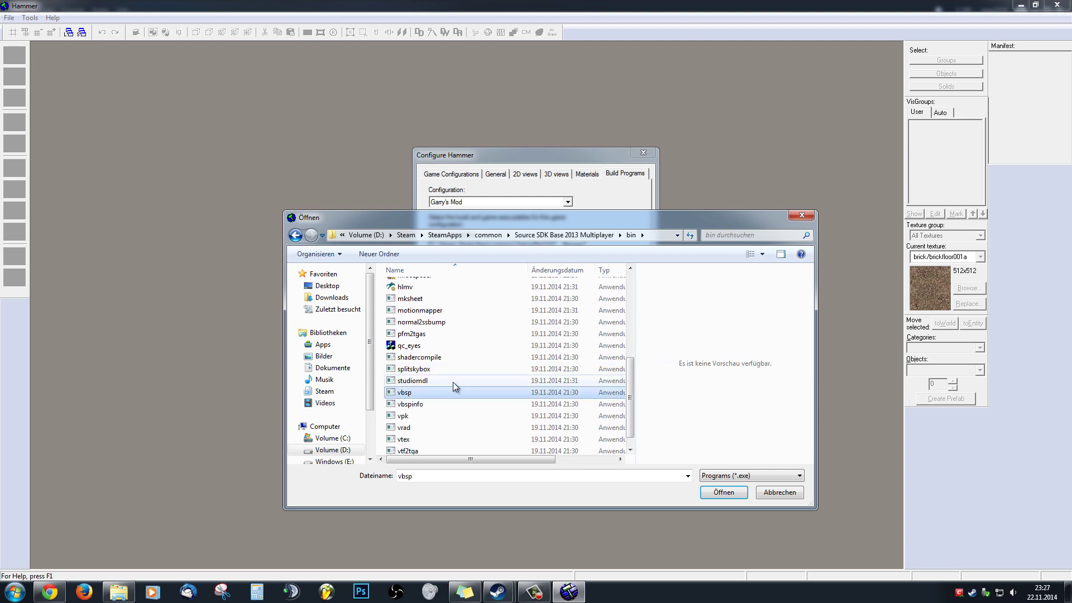
pyautogui.click(724, 492)
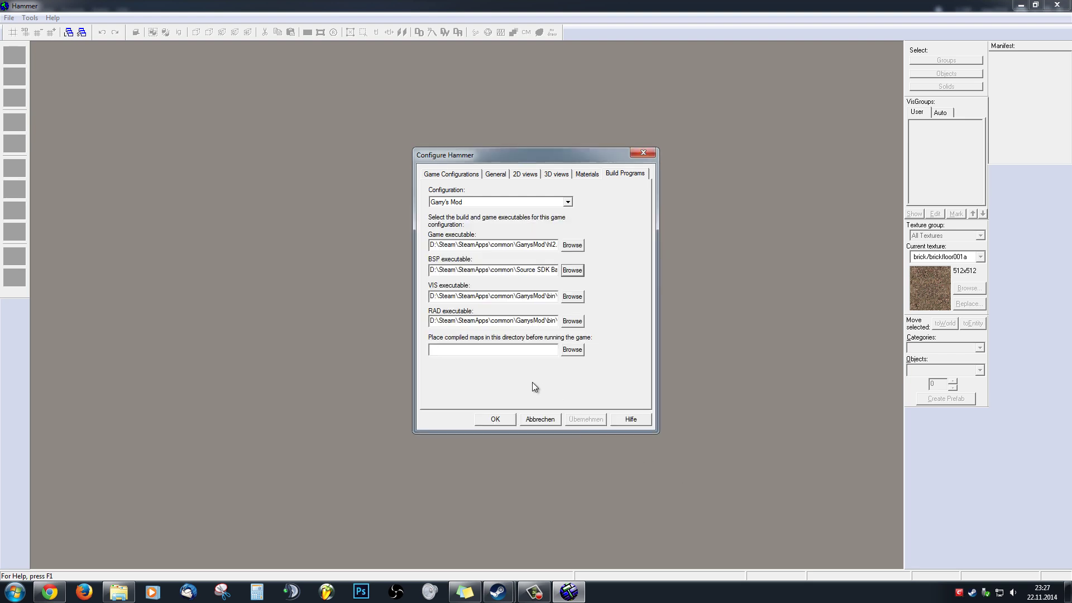
# Set the directory for compiled maps to the game's map location within D:\Steam\SteamApps\common\GarrysMod\garrysmod.
pyautogui.click(432, 348)
pyautogui.click(565, 349)
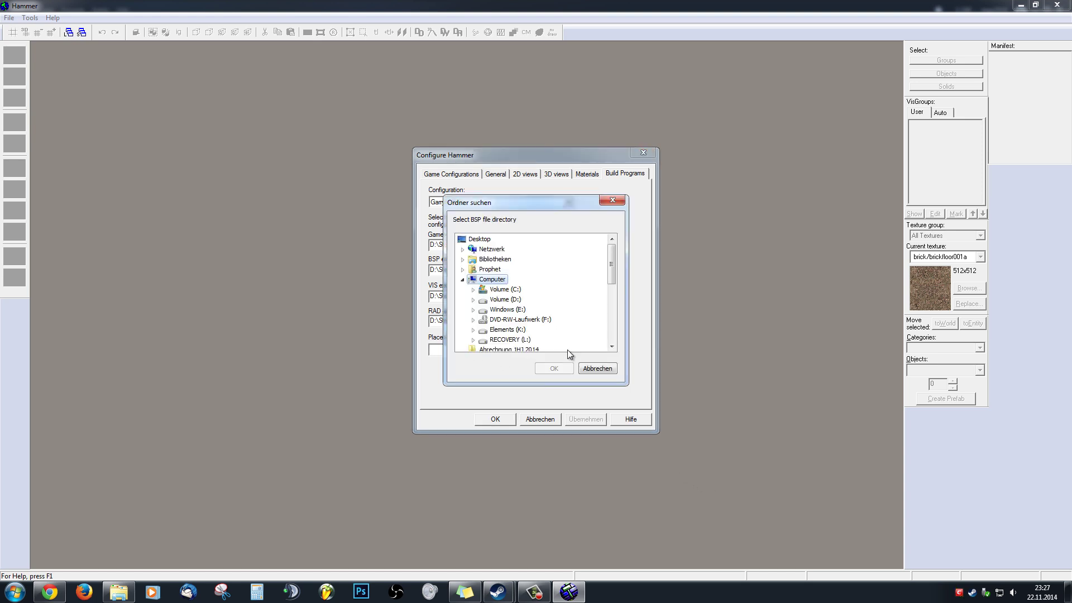
pyautogui.scroll(-1, 612, 272)
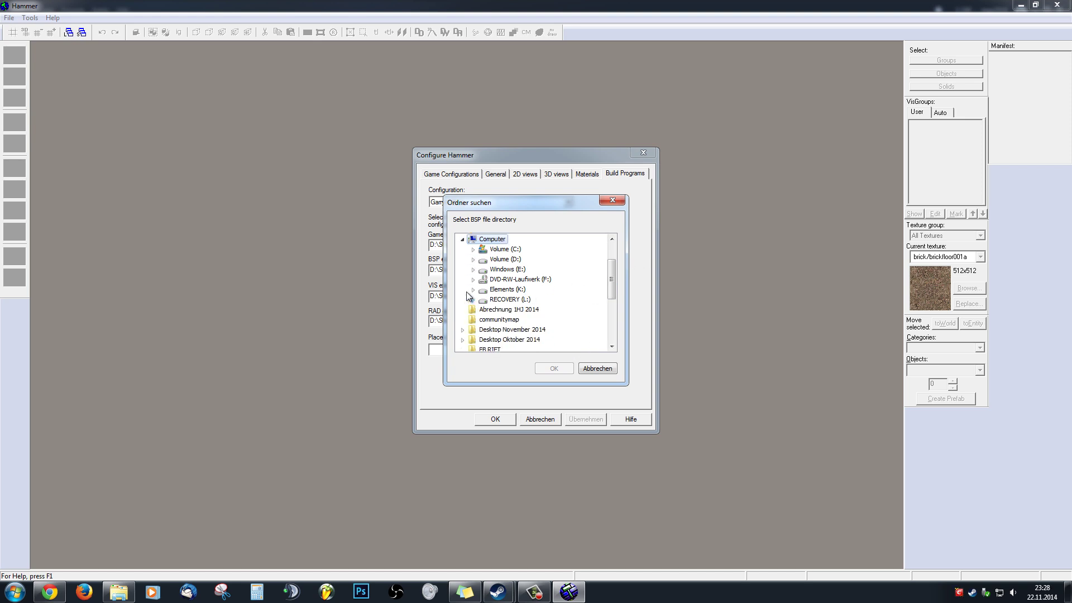
pyautogui.click(473, 259)
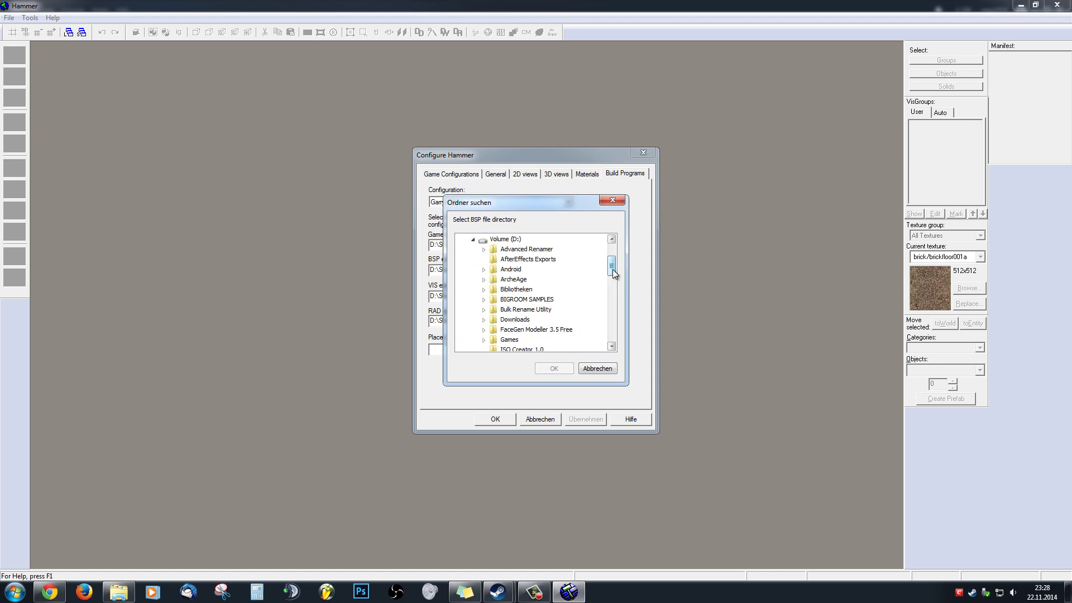
pyautogui.moveTo(612, 269); pyautogui.dragTo(610, 290)
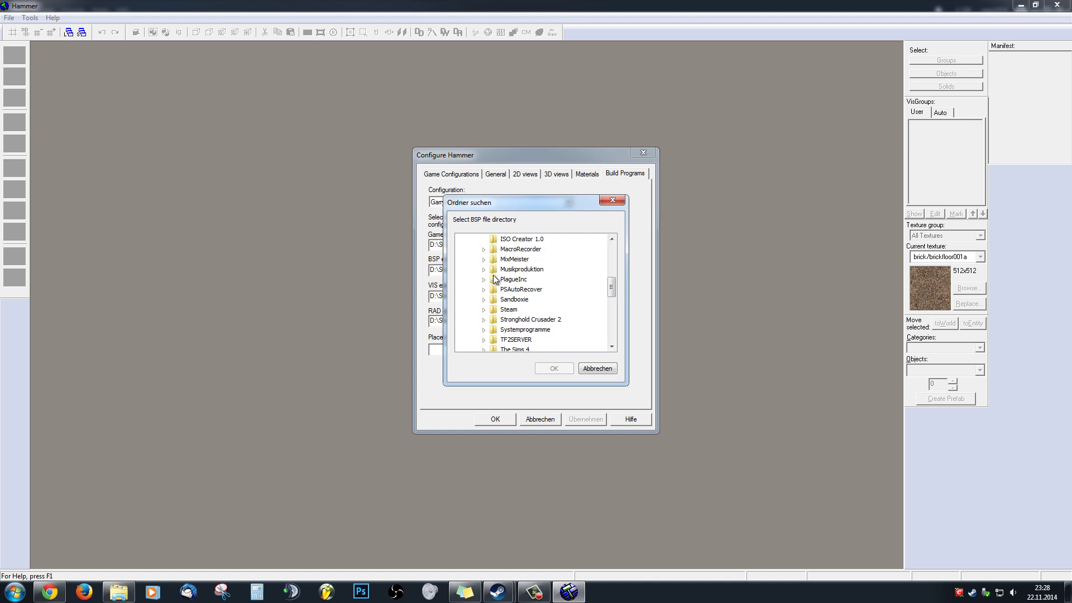
pyautogui.click(484, 309)
pyautogui.click(494, 320)
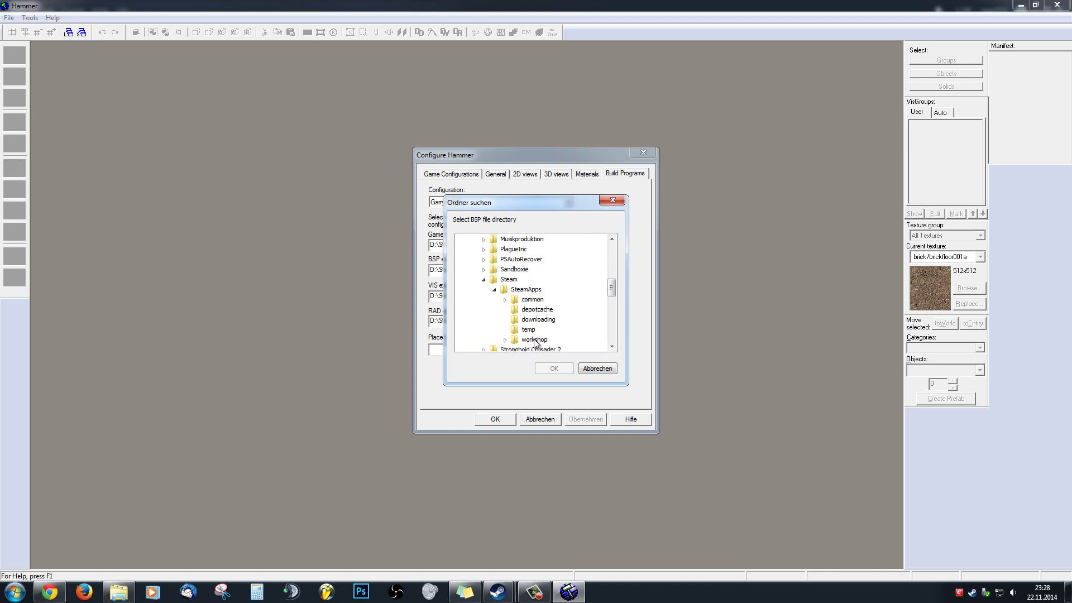
pyautogui.click(505, 299)
pyautogui.click(516, 310)
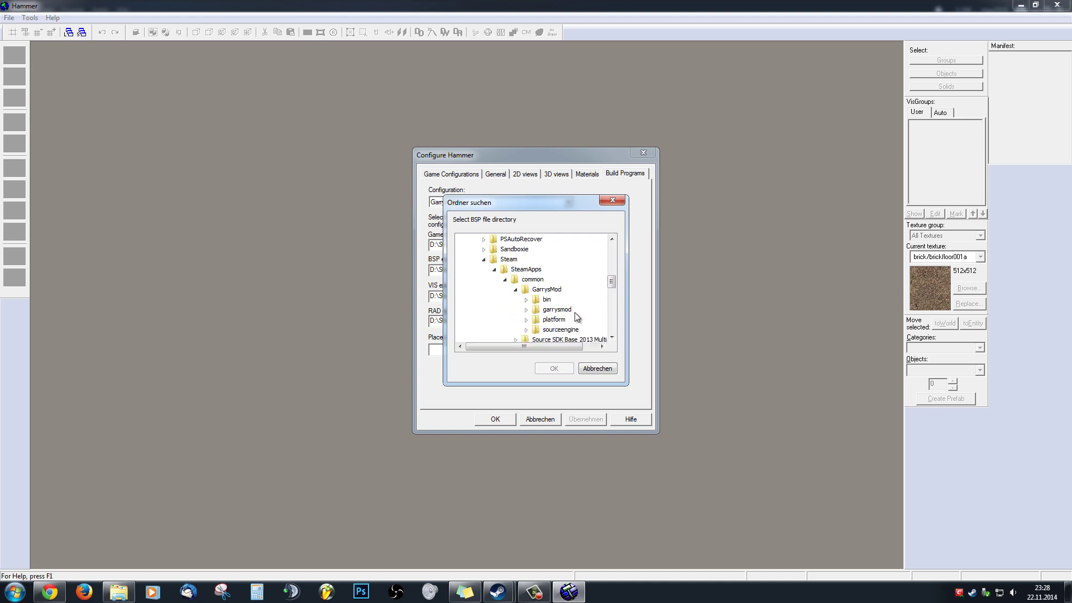
pyautogui.click(526, 310)
pyautogui.moveTo(612, 282); pyautogui.dragTo(612, 296)
pyautogui.click(562, 371)
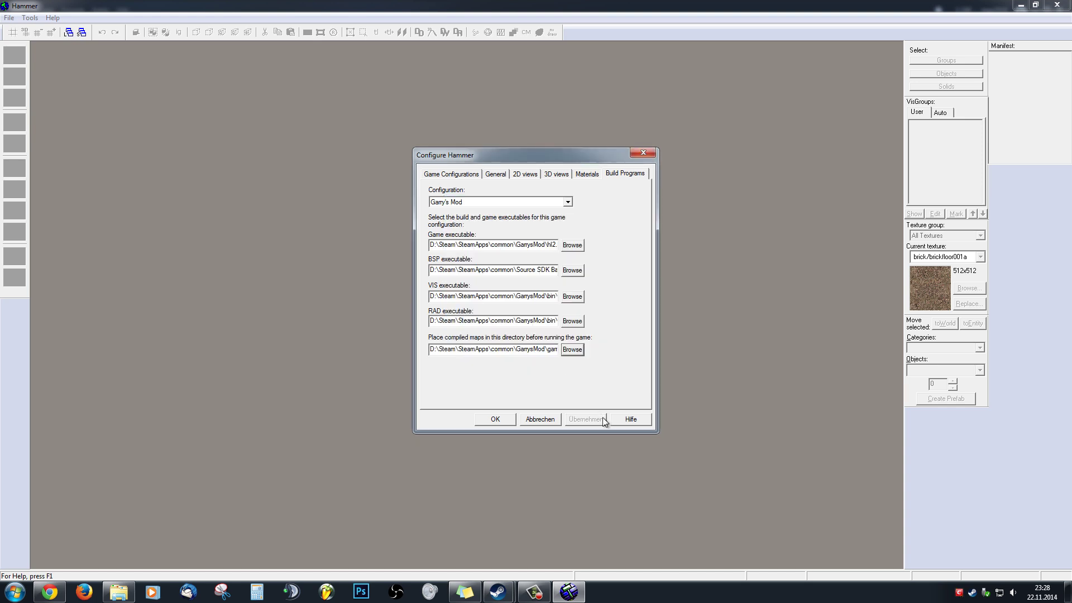
# Save the Hammer configuration, acknowledge the restart notice and close Hammer.
pyautogui.click(495, 419)
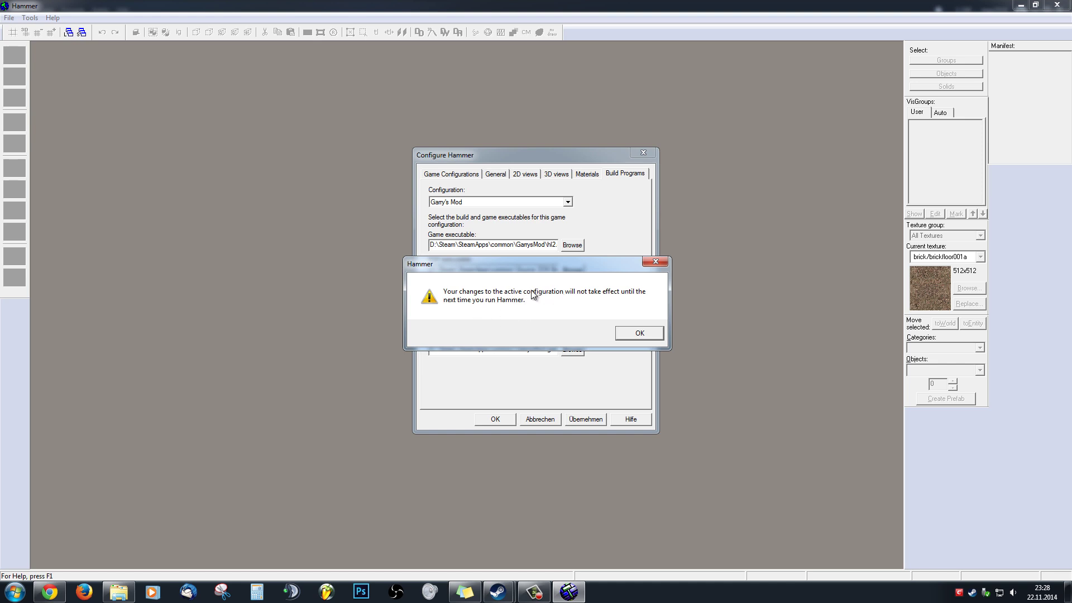
pyautogui.click(640, 332)
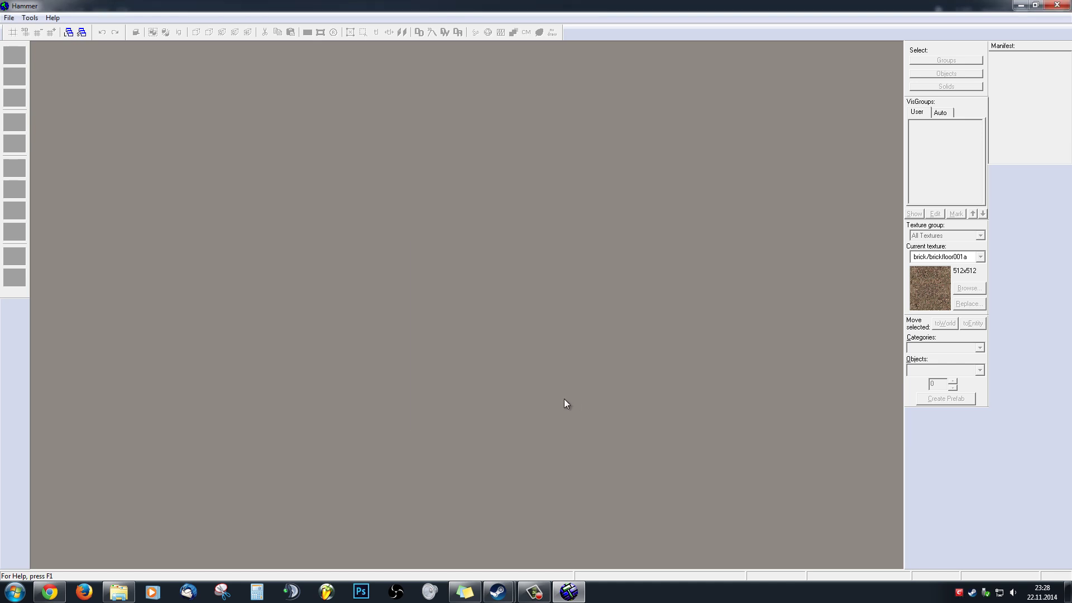
pyautogui.rightClick(575, 593)
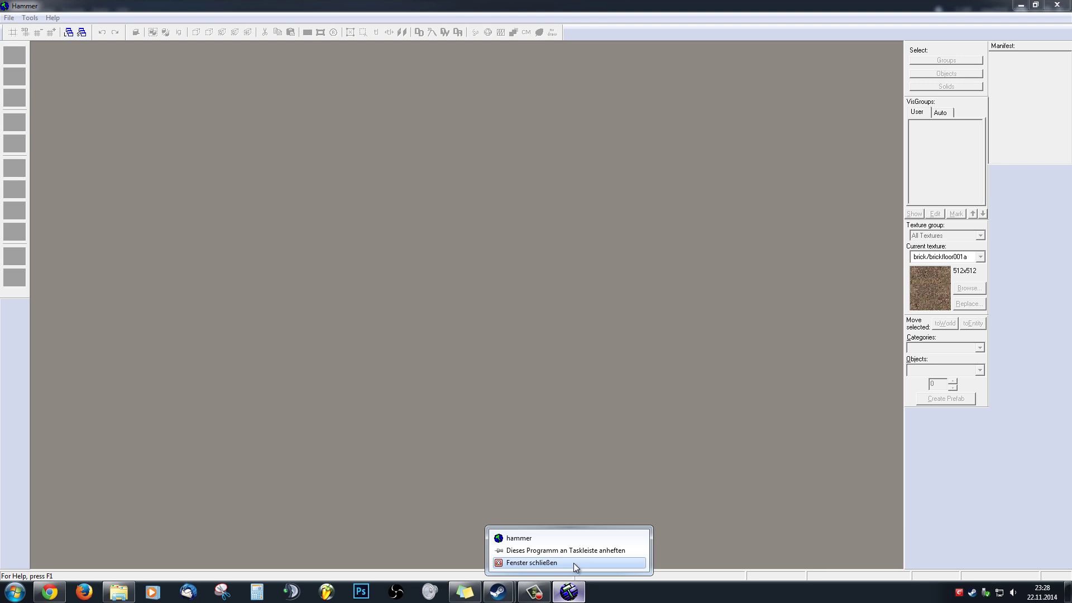
pyautogui.click(574, 563)
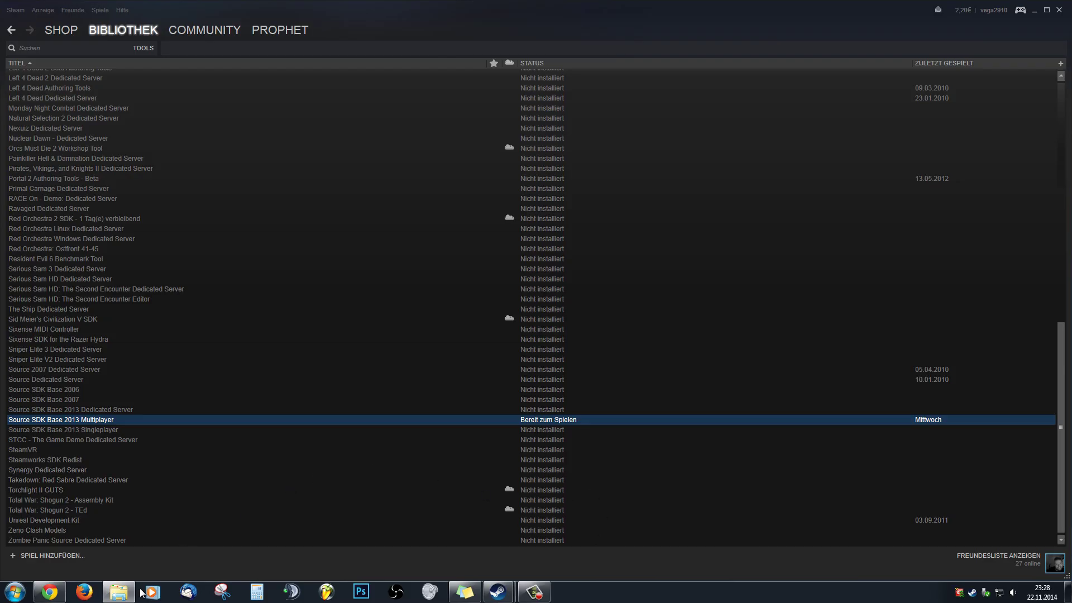
# Open the gameinfo text file from the garrysmod subfolder of the GarrysMod installation.
pyautogui.click(118, 591)
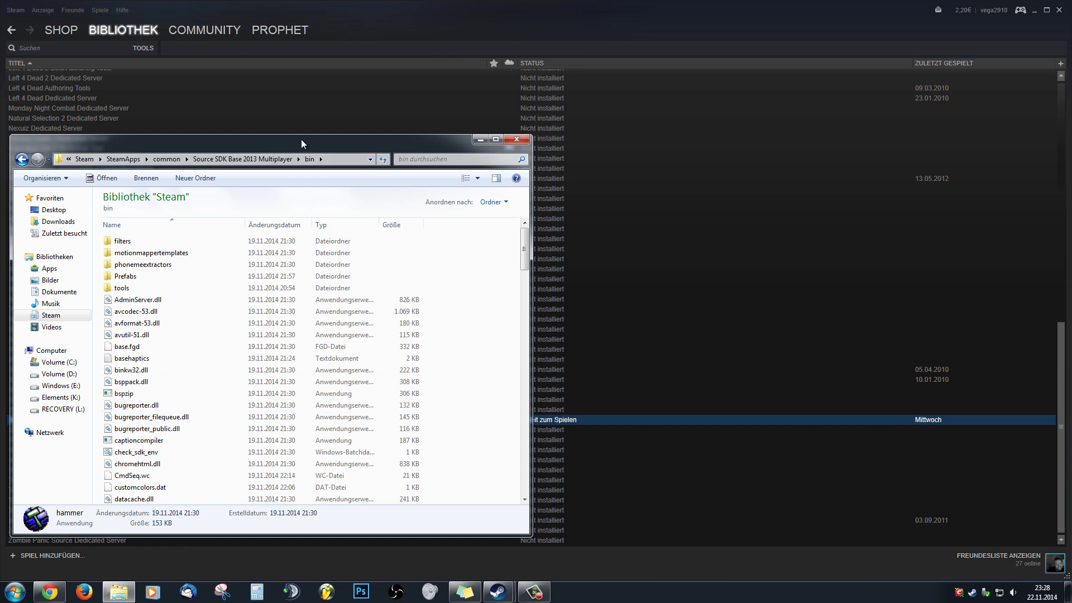
pyautogui.click(167, 159)
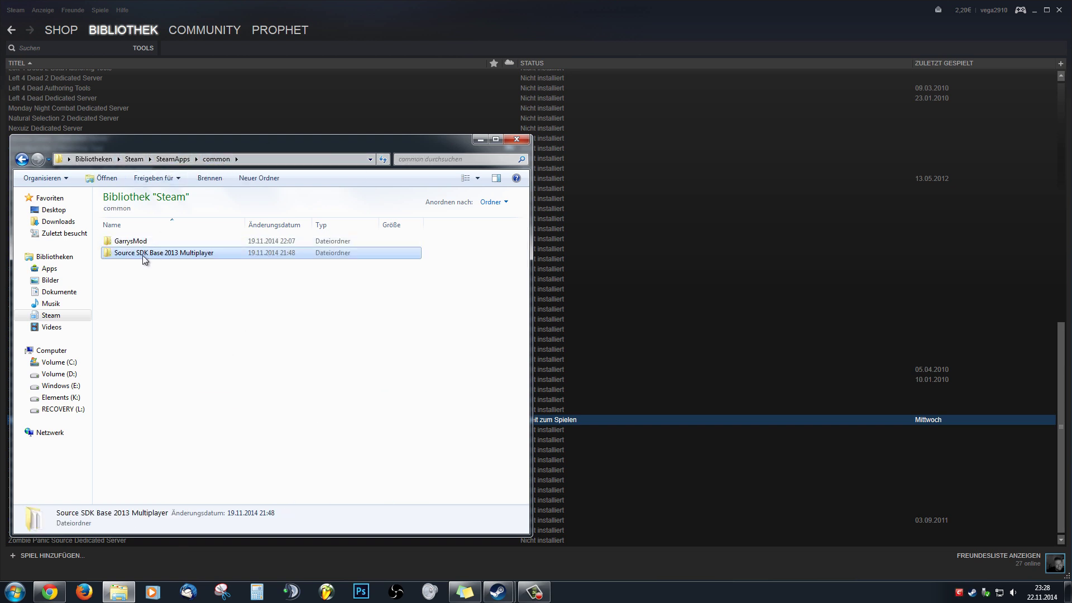
pyautogui.doubleClick(134, 241)
pyautogui.doubleClick(130, 253)
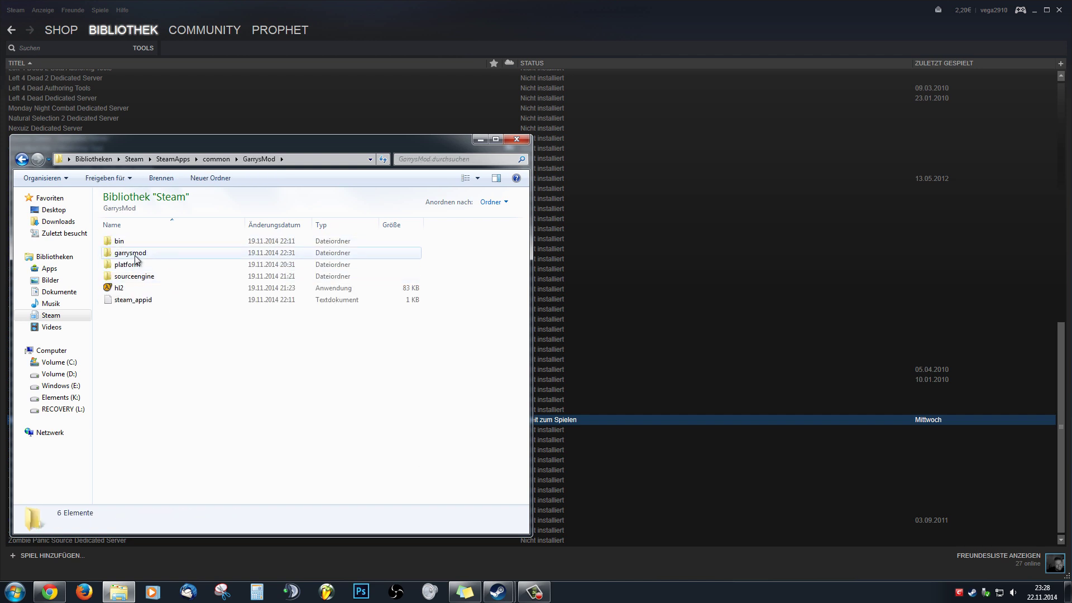
pyautogui.scroll(-6, 284, 363)
pyautogui.scroll(-1, 283, 363)
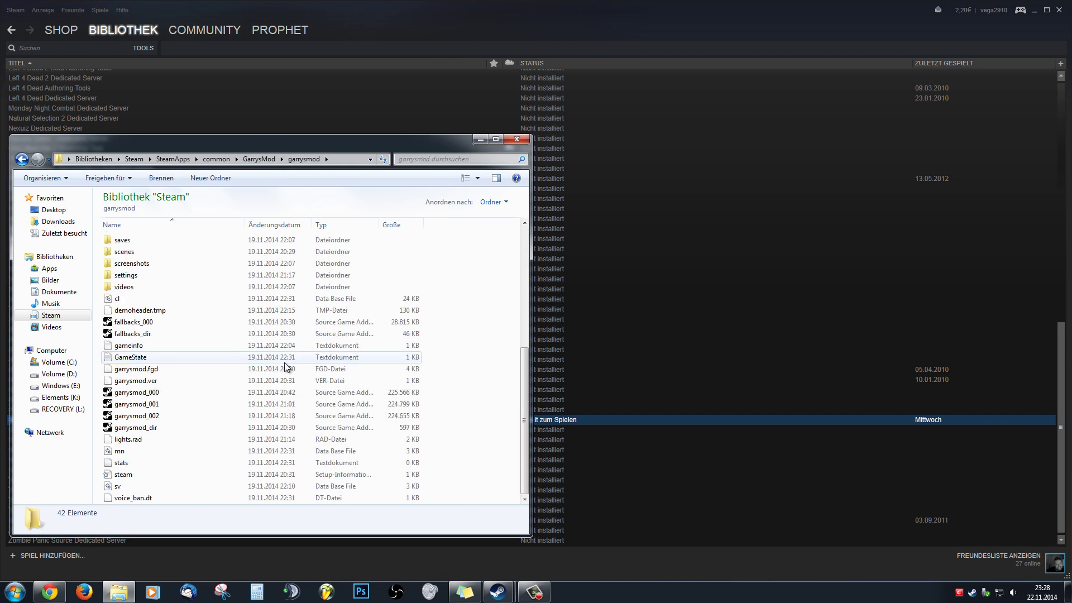
pyautogui.click(121, 349)
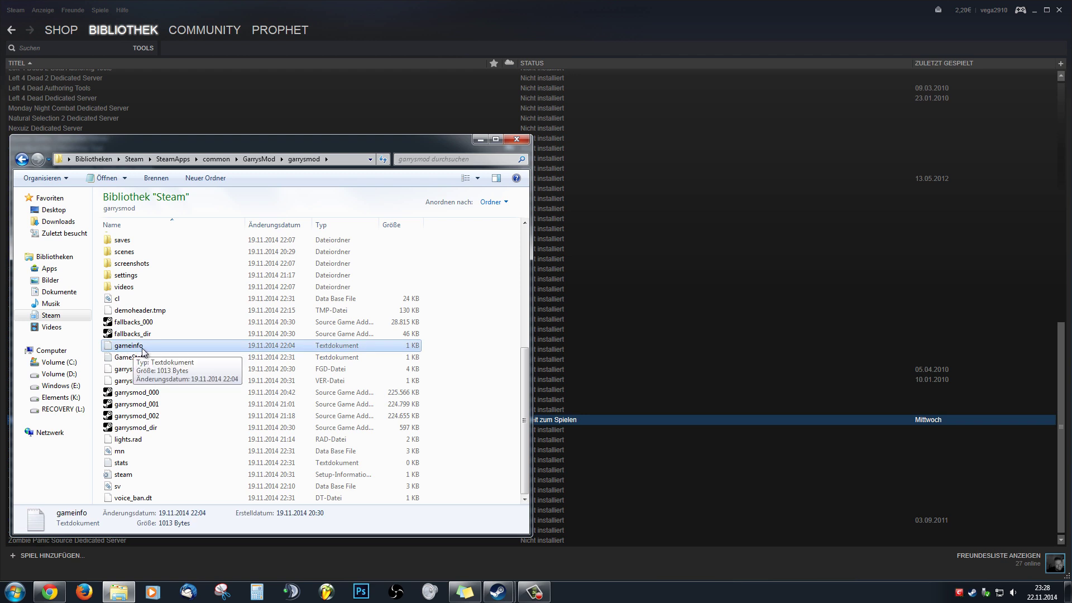
pyautogui.doubleClick(142, 348)
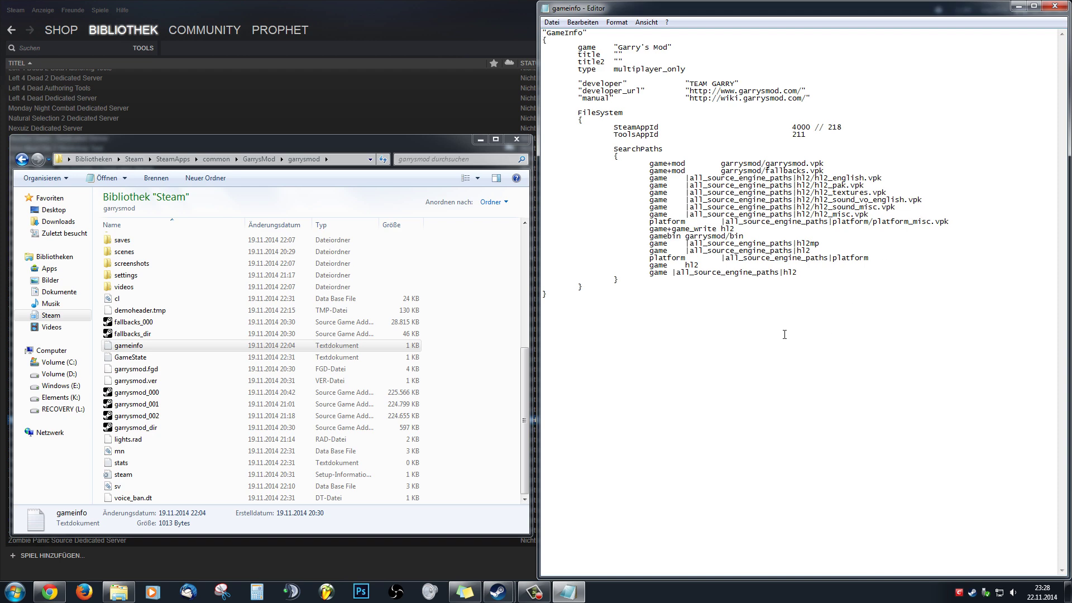
# Try deleting the SearchPaths entries below the hl2_english.vpk line in gameinfo, and undo the deletion.
pyautogui.moveTo(753, 280)
pyautogui.mouseDown()
pyautogui.moveTo(698, 62)
pyautogui.moveTo(732, 277)
pyautogui.mouseUp()
pyautogui.click(737, 310)
pyautogui.moveTo(797, 273); pyautogui.dragTo(553, 188)
pyautogui.press('Delete')
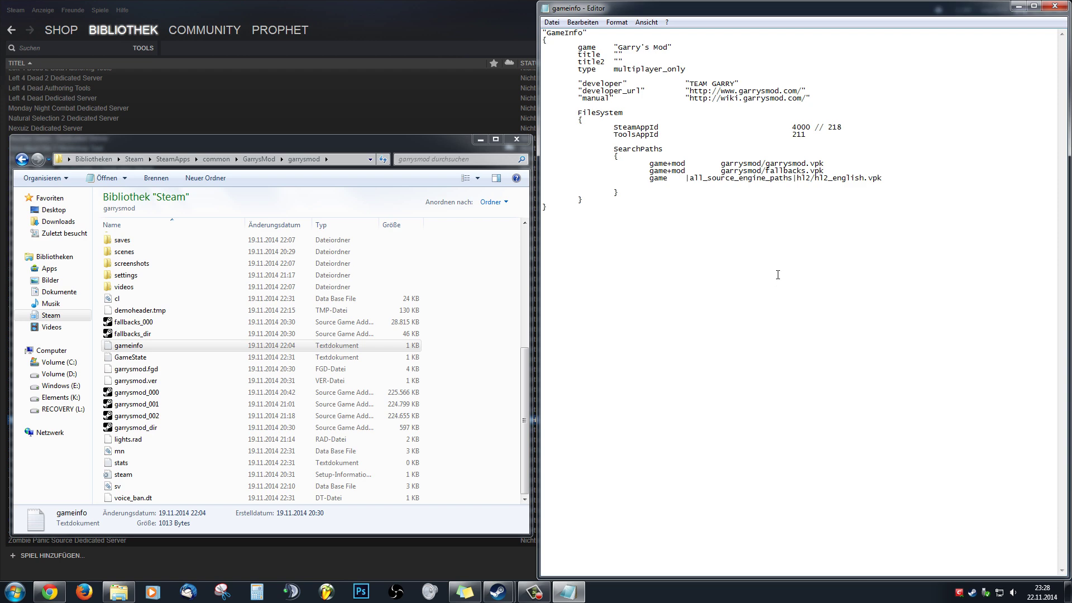
pyautogui.hotkey('ctrl', 'z')
pyautogui.click(841, 281)
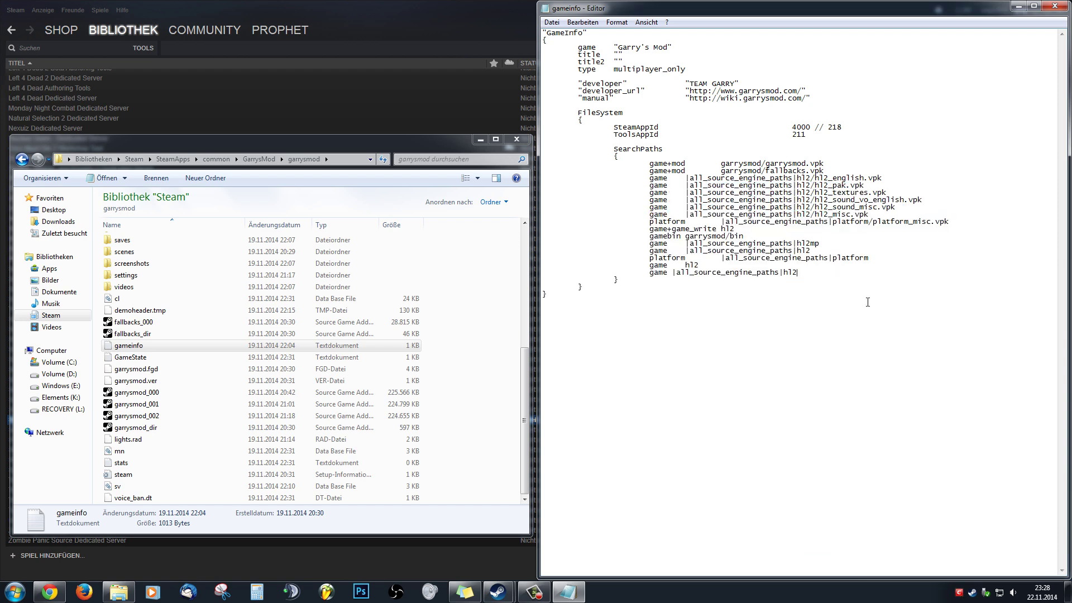
# Review the complete GameInfo block in the text file and close the file without saving.
pyautogui.hotkey('ctrl', 'a')
pyautogui.click(708, 298)
pyautogui.moveTo(625, 309); pyautogui.dragTo(547, 33)
pyautogui.click(640, 228)
pyautogui.click(561, 22)
pyautogui.click(669, 84)
pyautogui.click(1054, 6)
pyautogui.click(535, 310)
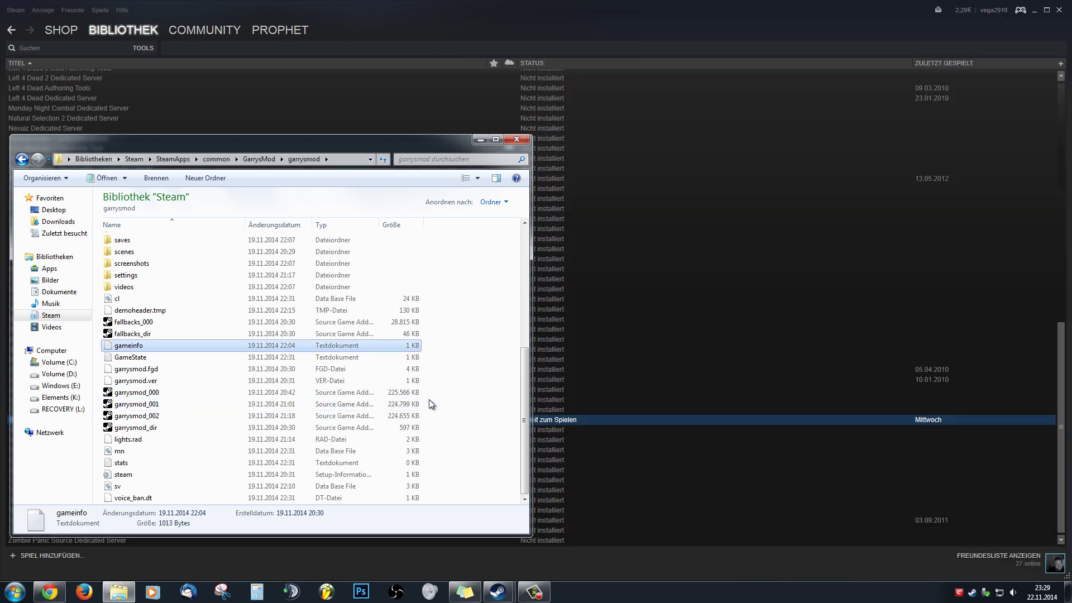
# Start Hammer from the bin folder of Source SDK Base 2013 Multiplayer and minimize its Messages window.
pyautogui.click(216, 159)
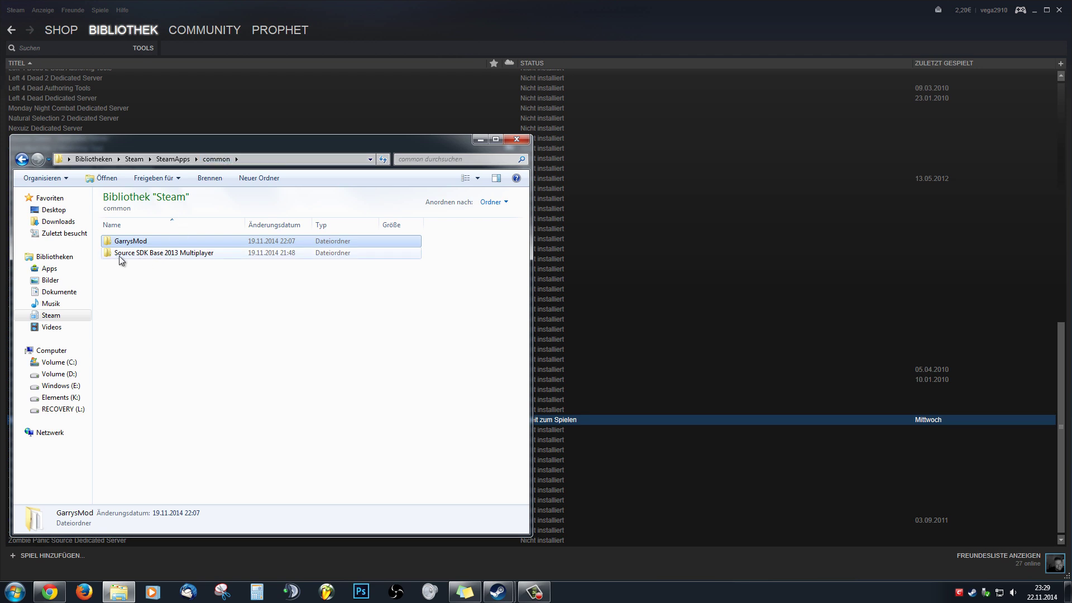
pyautogui.click(146, 255)
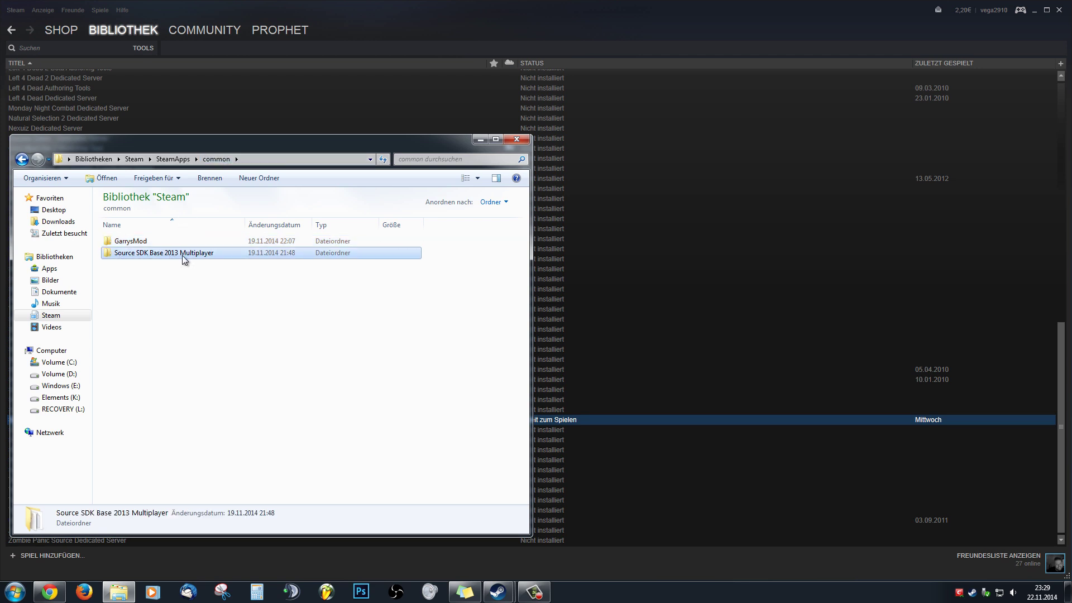
pyautogui.doubleClick(182, 256)
pyautogui.click(135, 242)
pyautogui.doubleClick(136, 243)
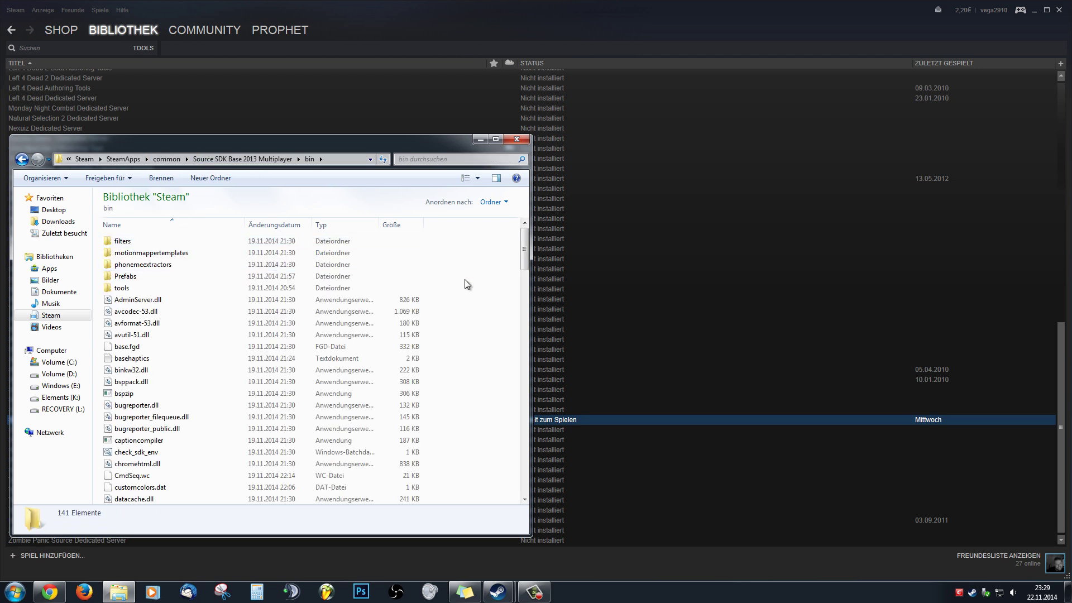
pyautogui.scroll(-9, 510, 318)
pyautogui.scroll(-4, 510, 318)
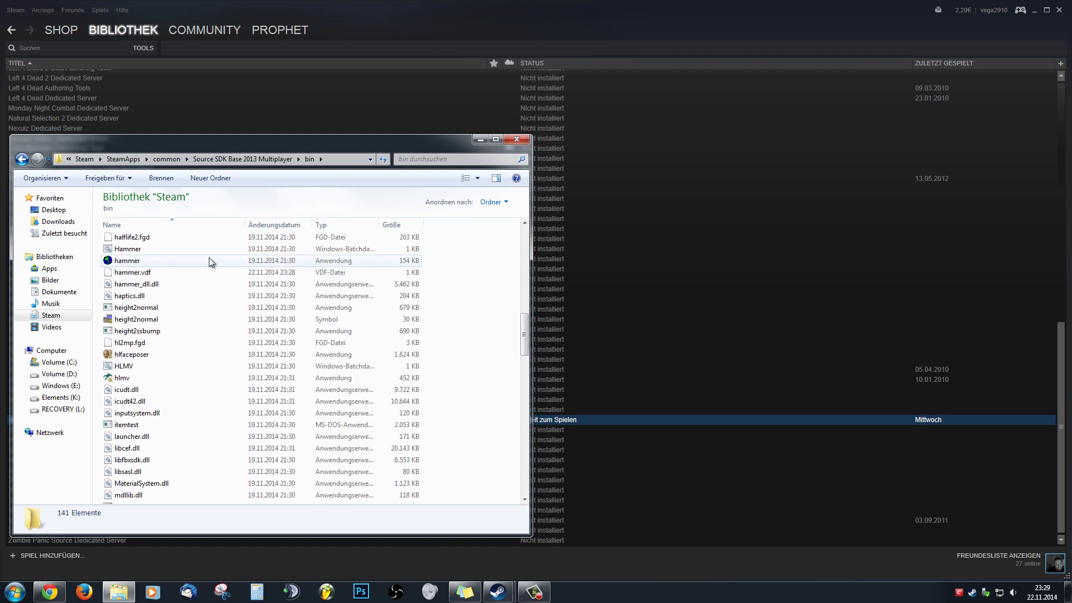
pyautogui.doubleClick(125, 261)
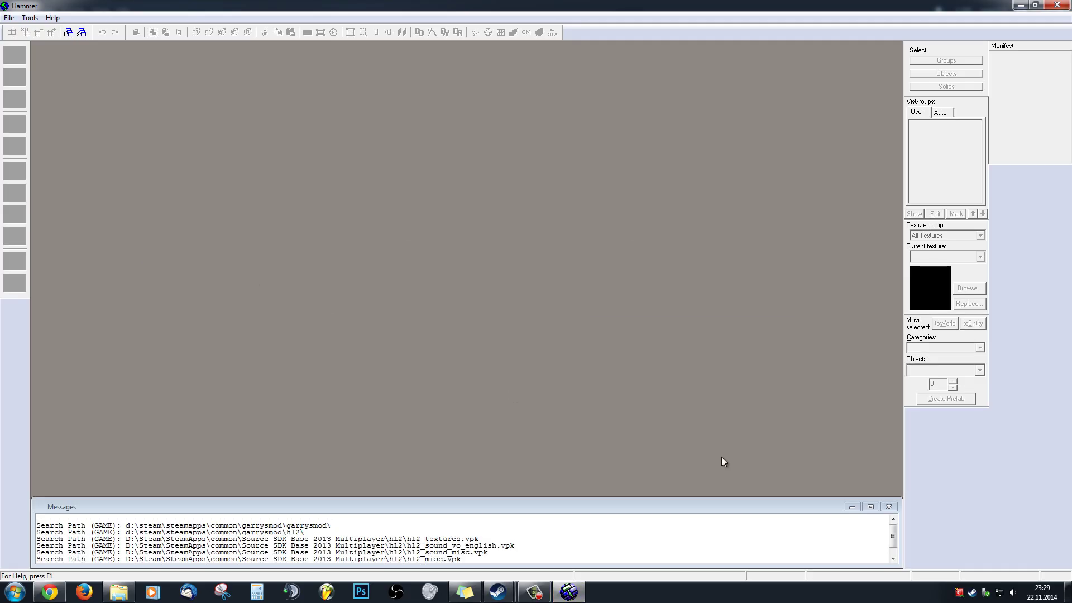
pyautogui.click(852, 506)
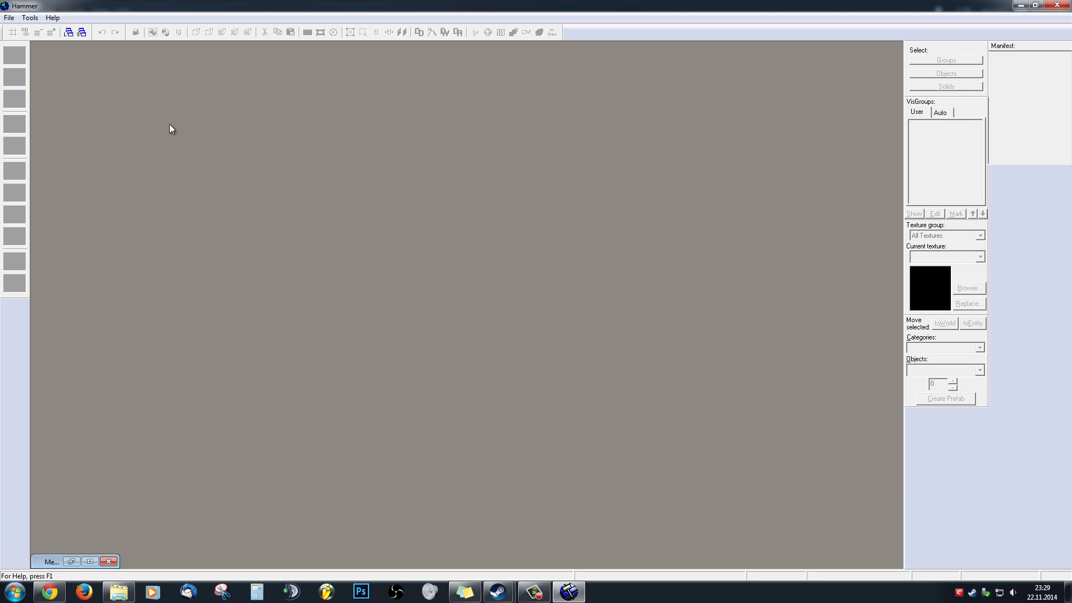
# Check the Garry's Mod game configuration and its build program paths, and leave the options without changes.
pyautogui.click(28, 19)
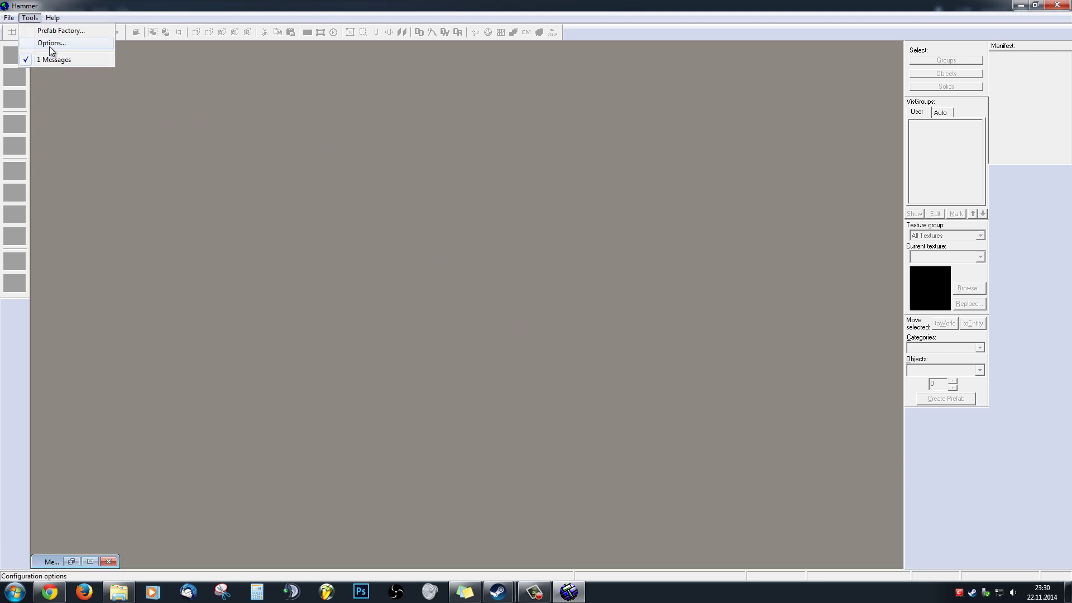
pyautogui.click(51, 44)
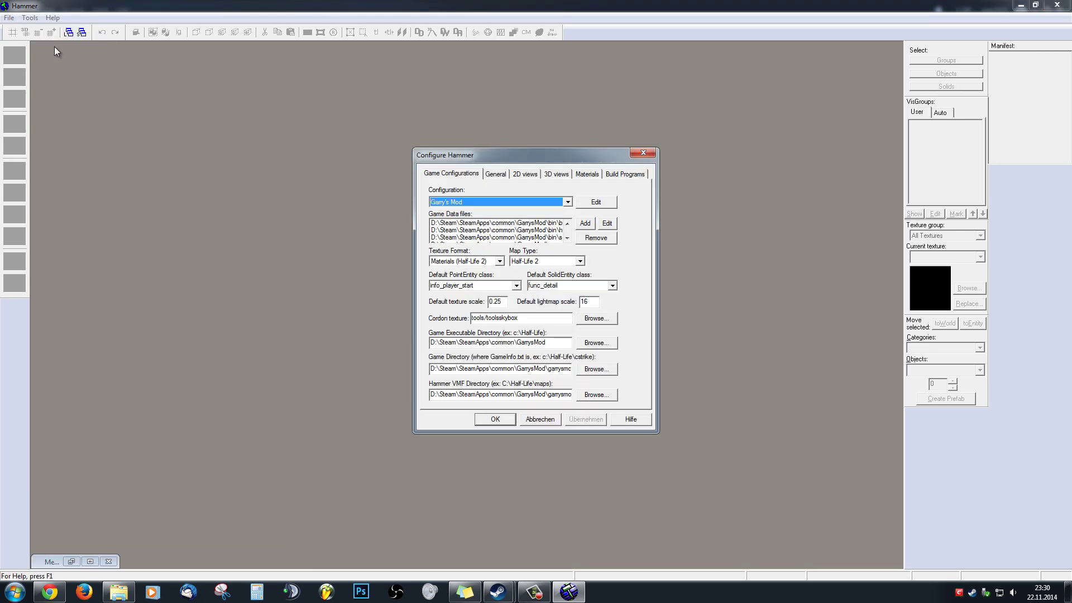
pyautogui.click(458, 204)
pyautogui.click(461, 212)
pyautogui.click(625, 175)
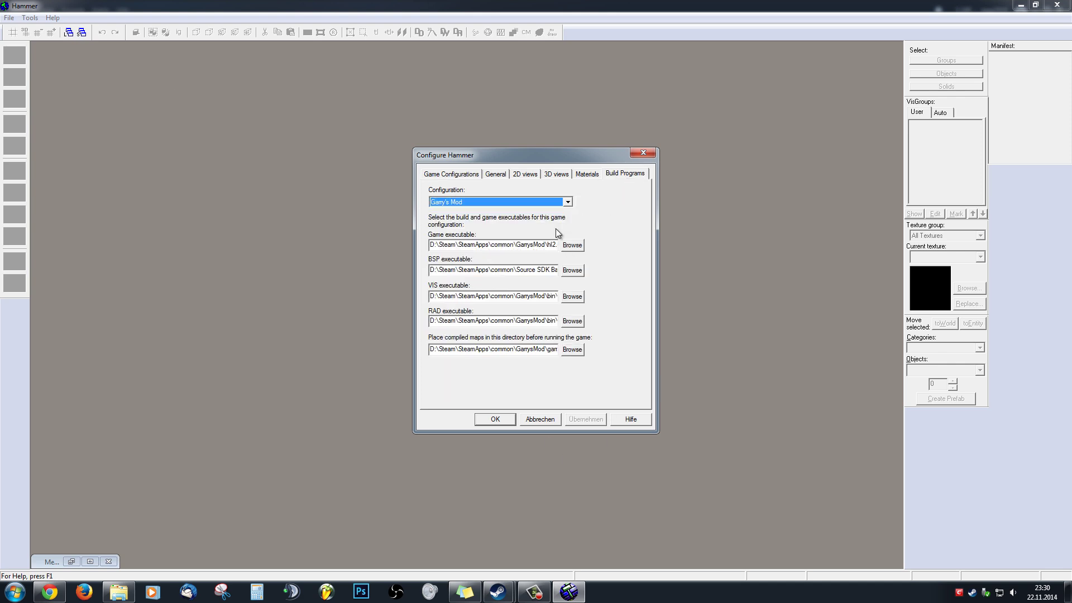
pyautogui.click(540, 419)
# Create a new map and raise the grid size to 64.
pyautogui.click(15, 20)
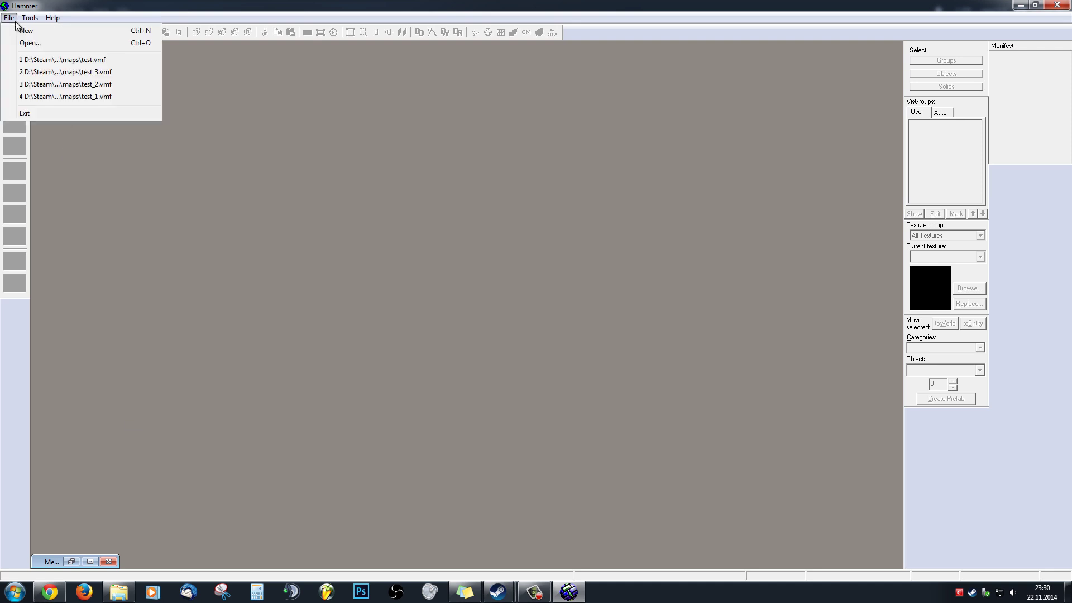
pyautogui.click(23, 31)
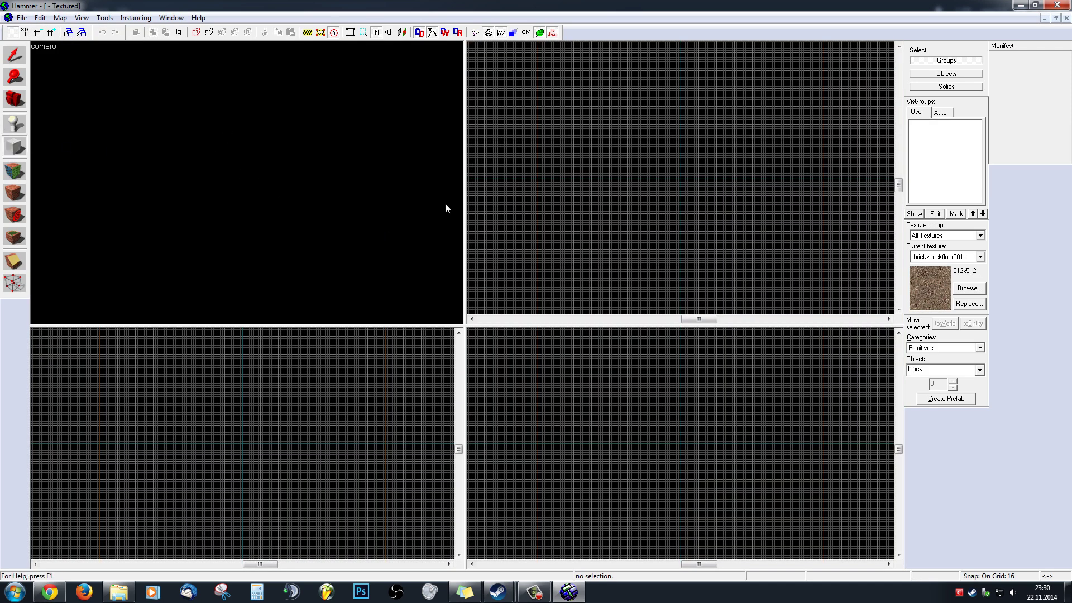
pyautogui.click(51, 33)
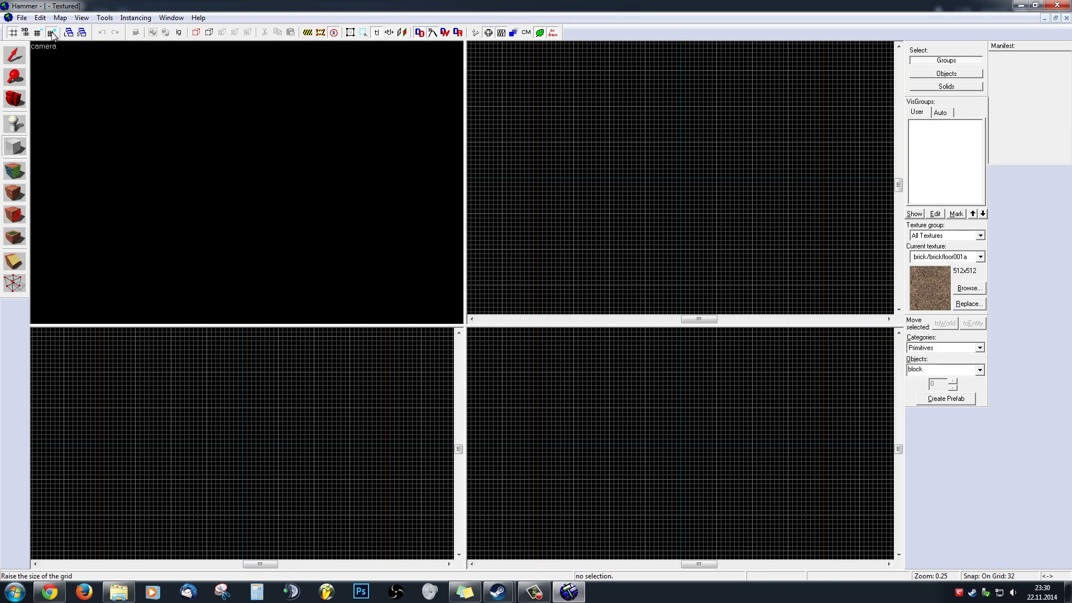
pyautogui.click(51, 33)
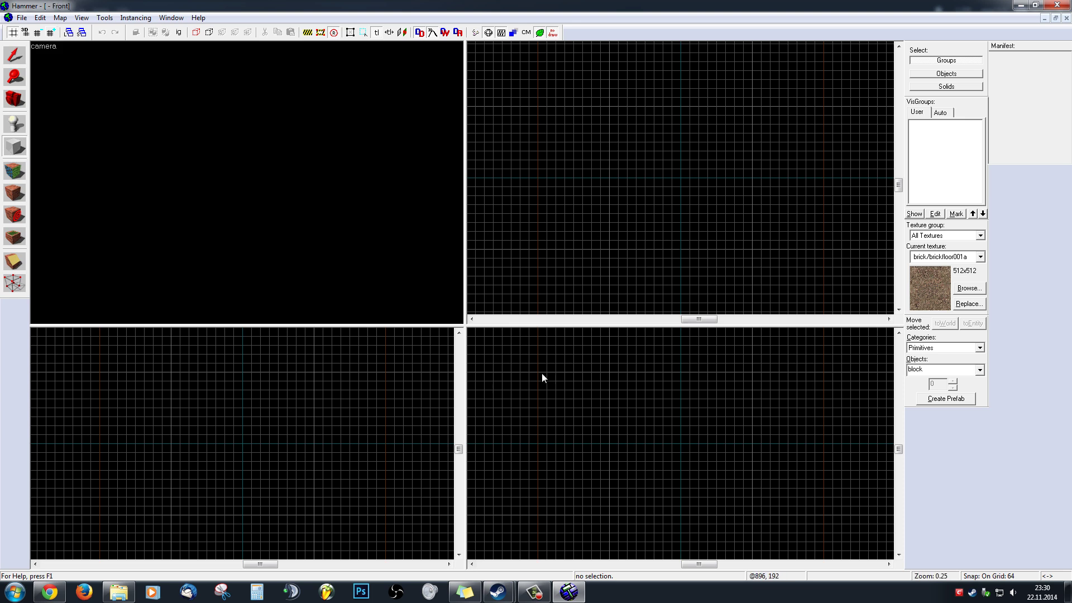
# Draw a block outline of 512 x 512 x 64 units centred on the origin, and raise its top with the grid at 32.
pyautogui.moveTo(611, 107); pyautogui.dragTo(689, 172)
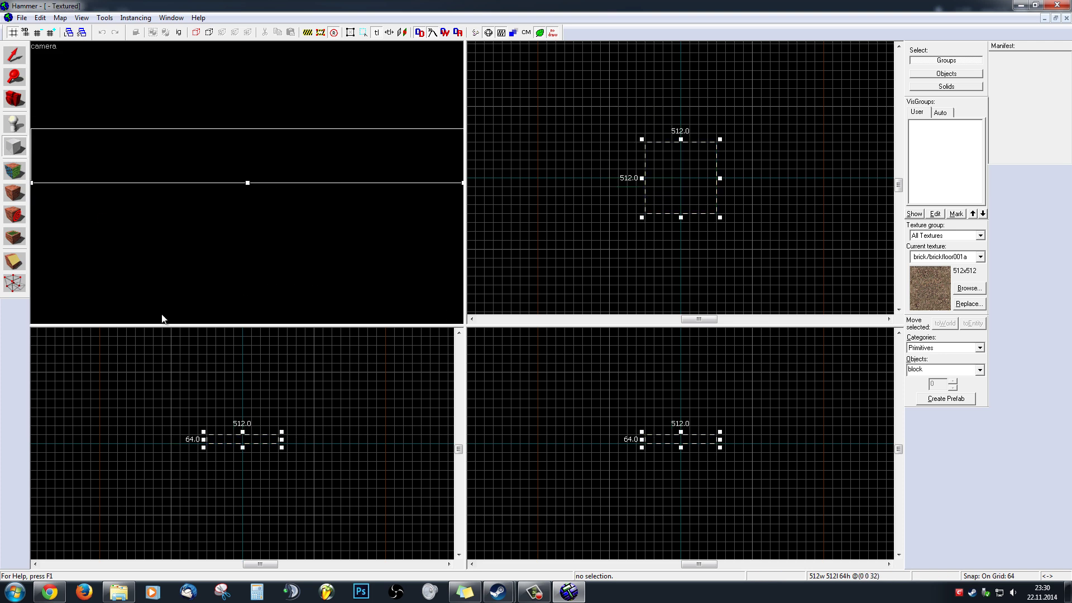
pyautogui.press('[')
pyautogui.scroll(2, 680, 433)
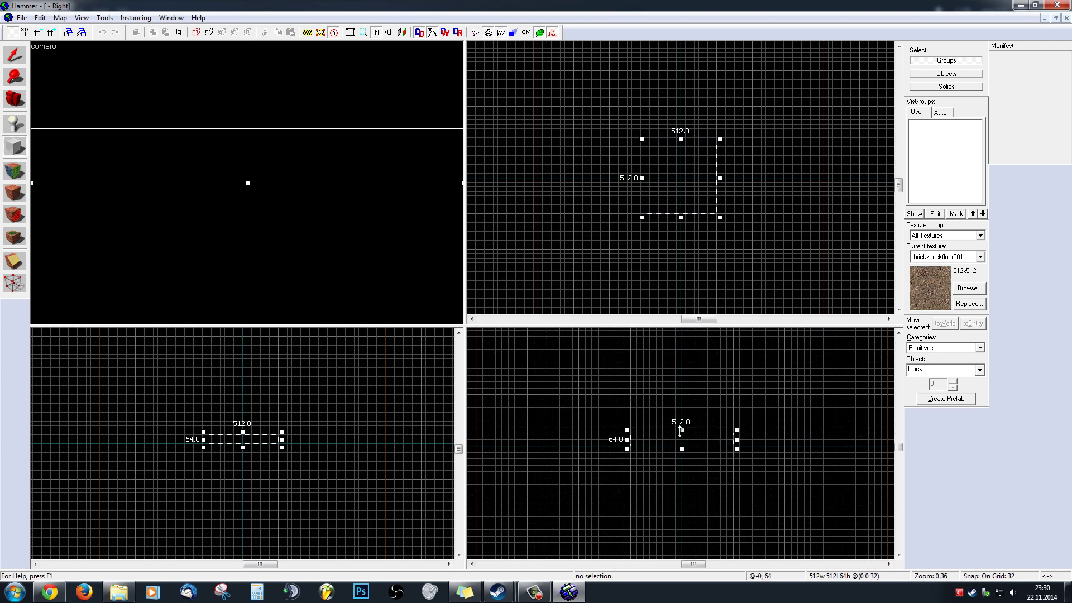
pyautogui.moveTo(680, 433); pyautogui.dragTo(686, 394)
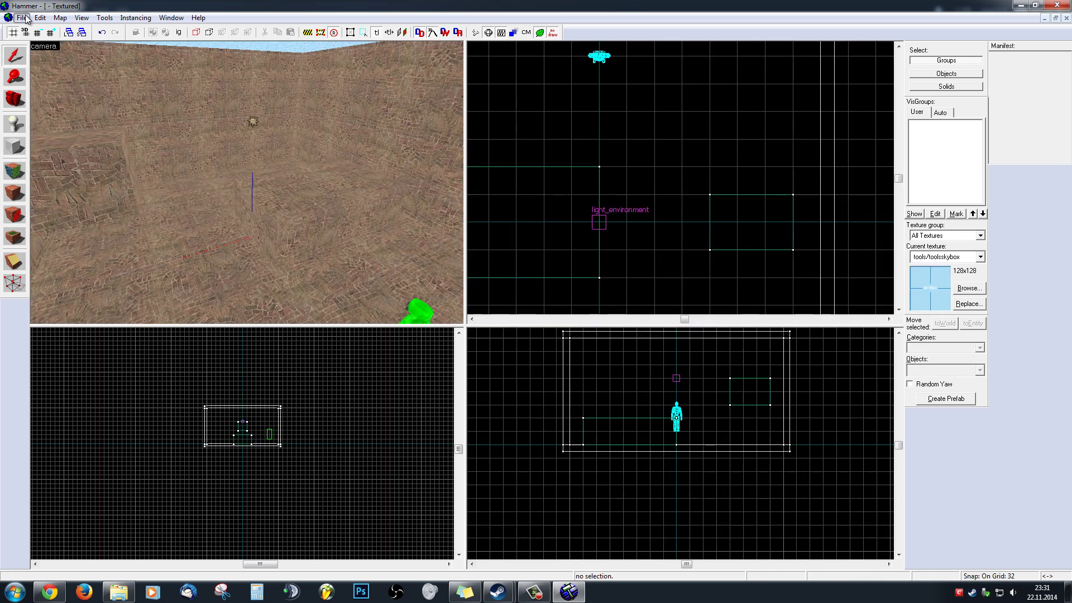
# Save the map as test2 in the garrysmod maps folder.
pyautogui.click(22, 18)
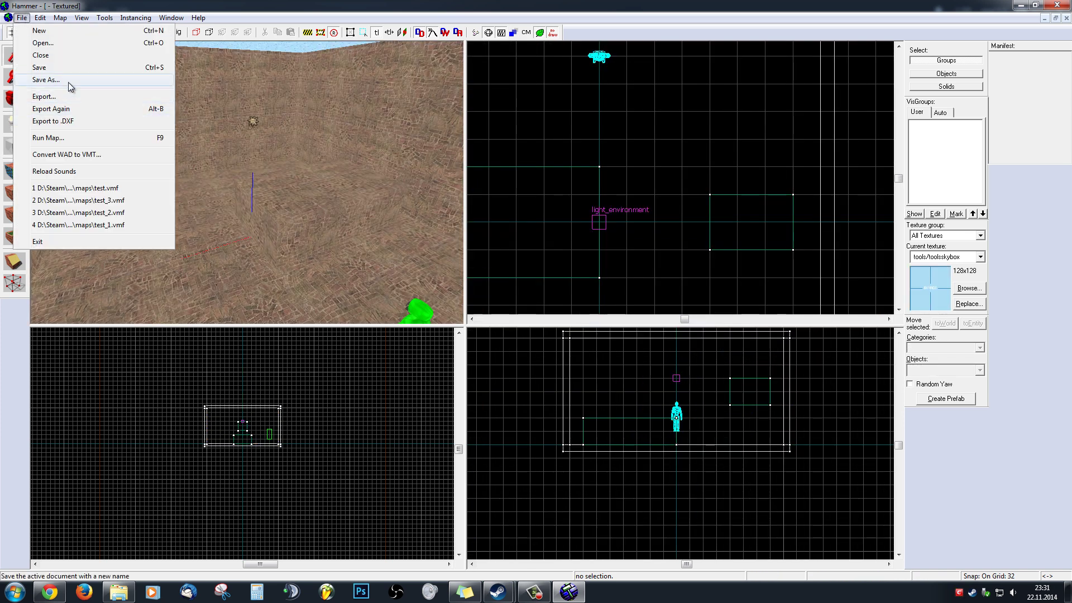
pyautogui.click(46, 80)
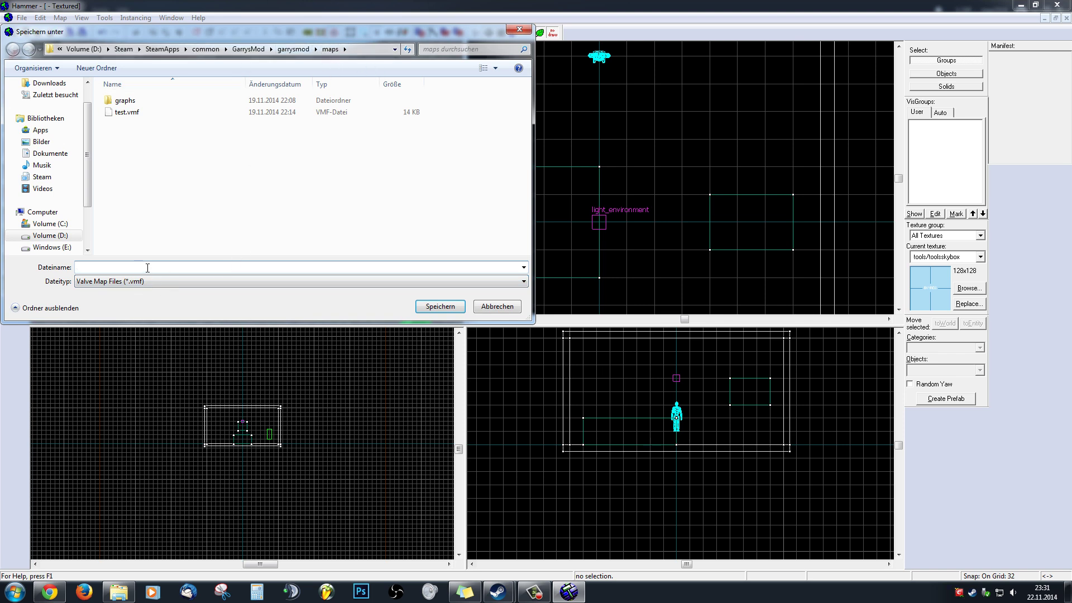
pyautogui.write('test2')
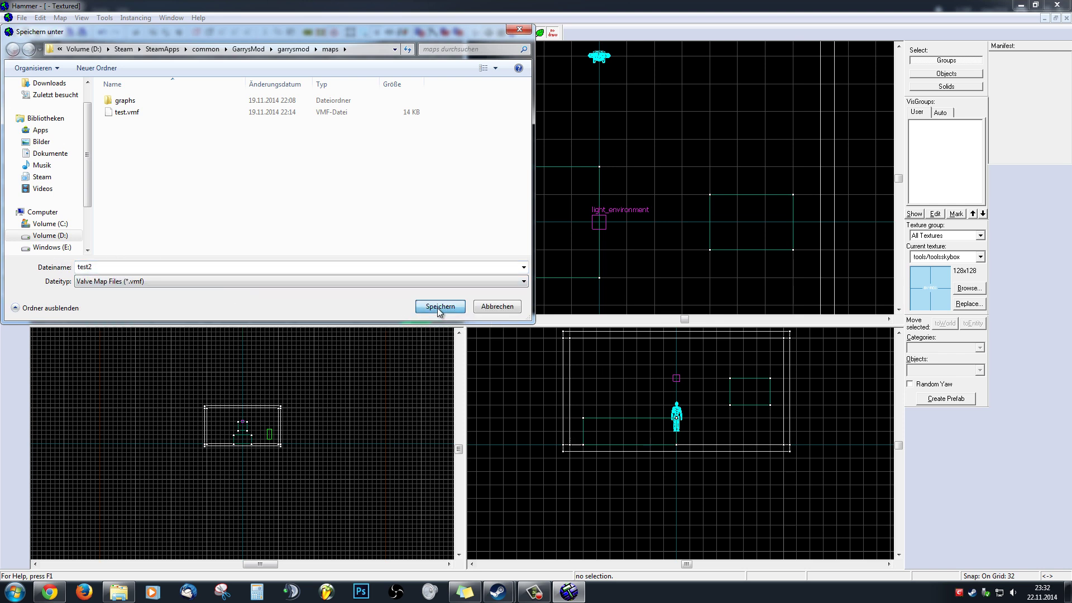
pyautogui.click(437, 307)
# Open the Run Map settings and compare the normal compile options with the expert command list, ending in expert mode.
pyautogui.click(21, 17)
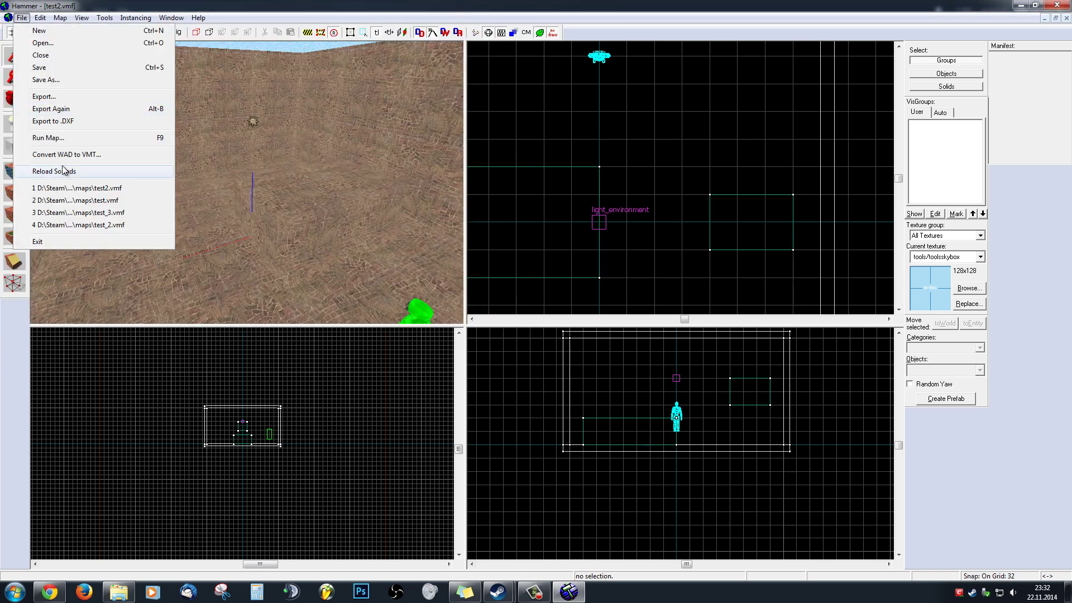
pyautogui.click(65, 138)
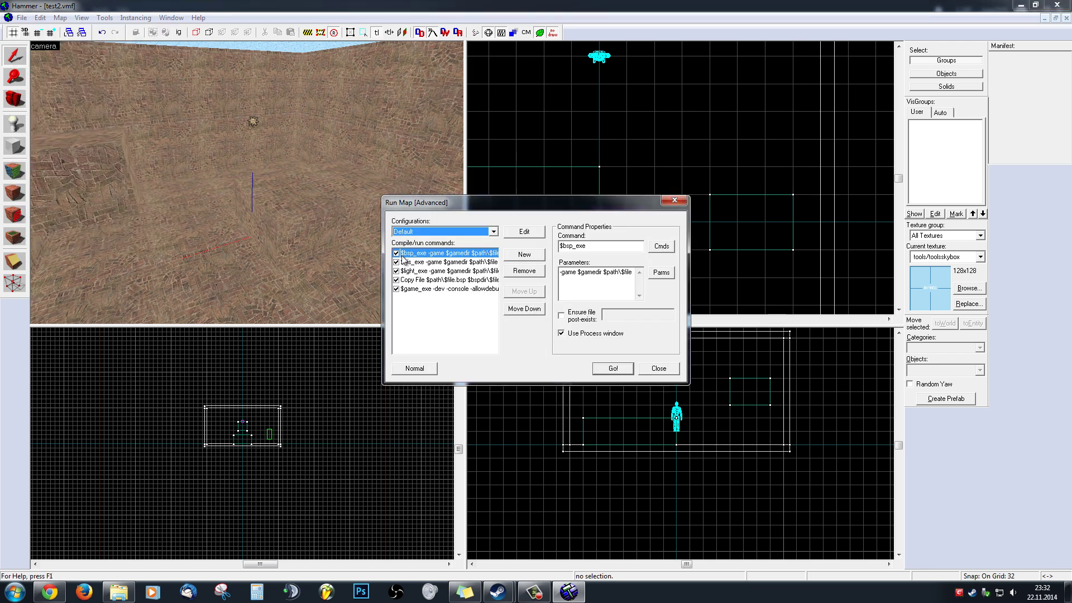
pyautogui.click(414, 368)
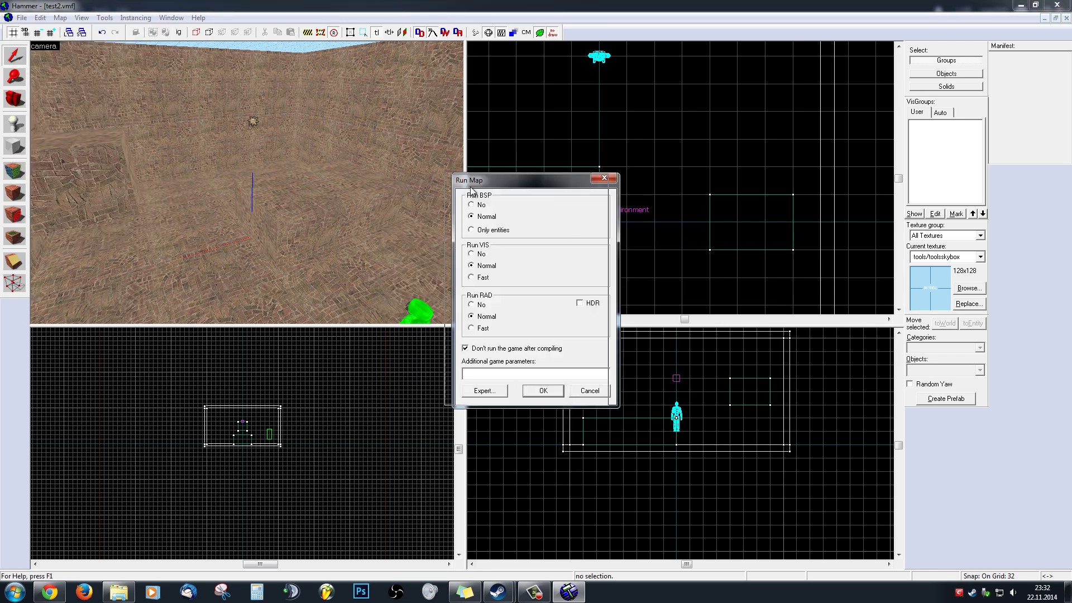
pyautogui.moveTo(539, 183); pyautogui.dragTo(471, 205)
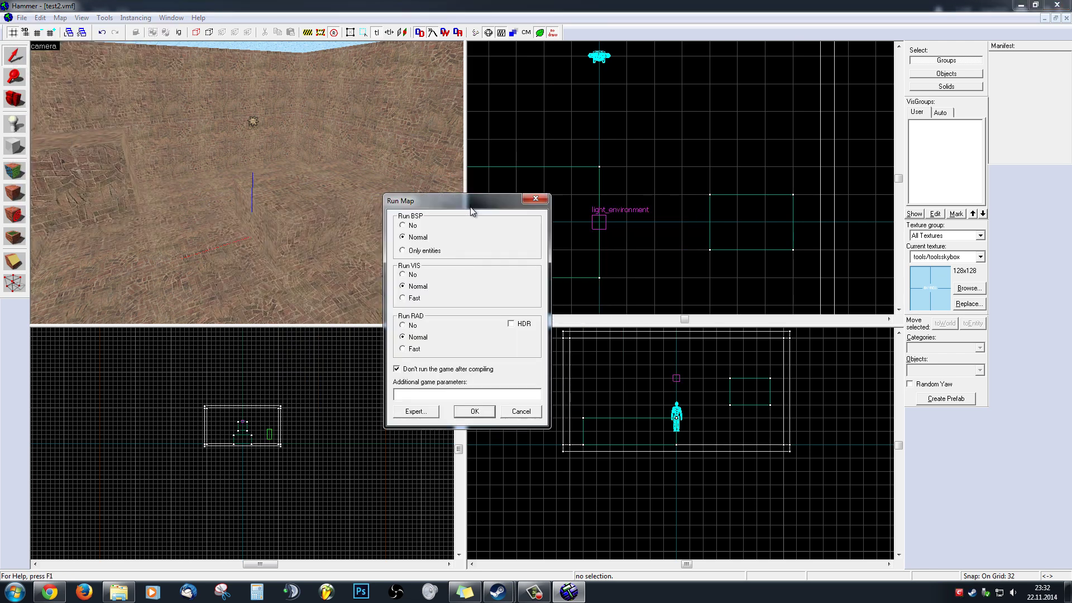
pyautogui.click(413, 411)
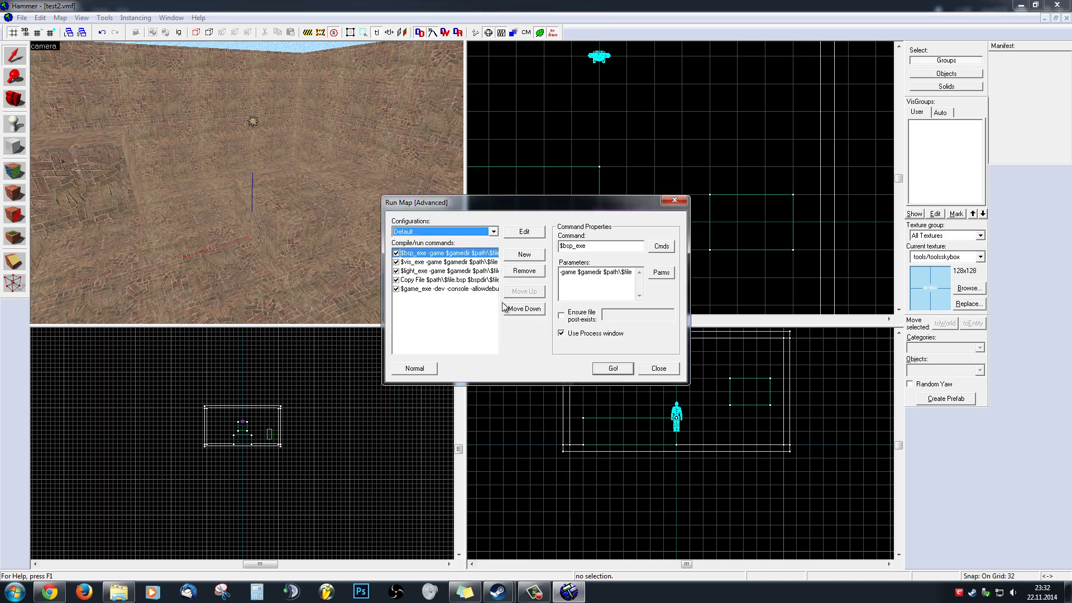
pyautogui.moveTo(483, 211); pyautogui.dragTo(436, 221)
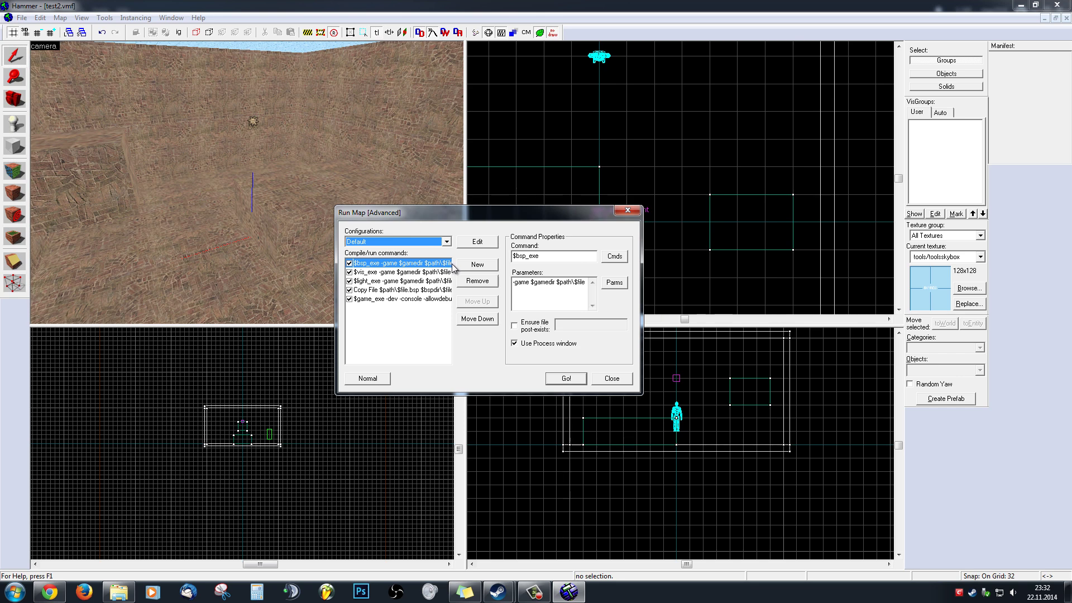
pyautogui.click(379, 382)
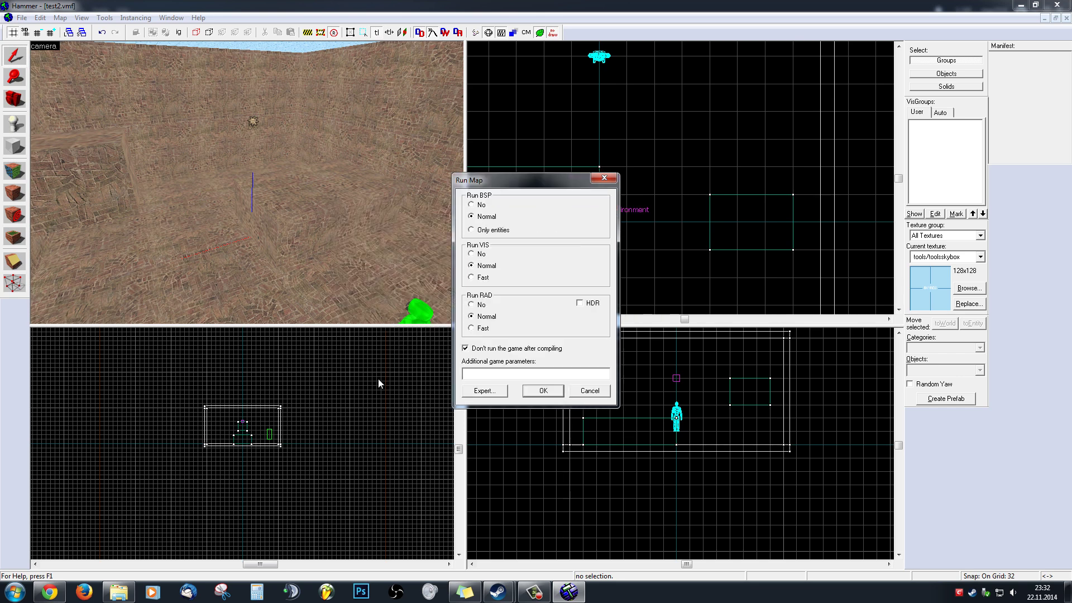
pyautogui.click(476, 392)
# Review the available compile configurations, keep Default, and compile and launch the test2 map with all its commands enabled.
pyautogui.click(493, 233)
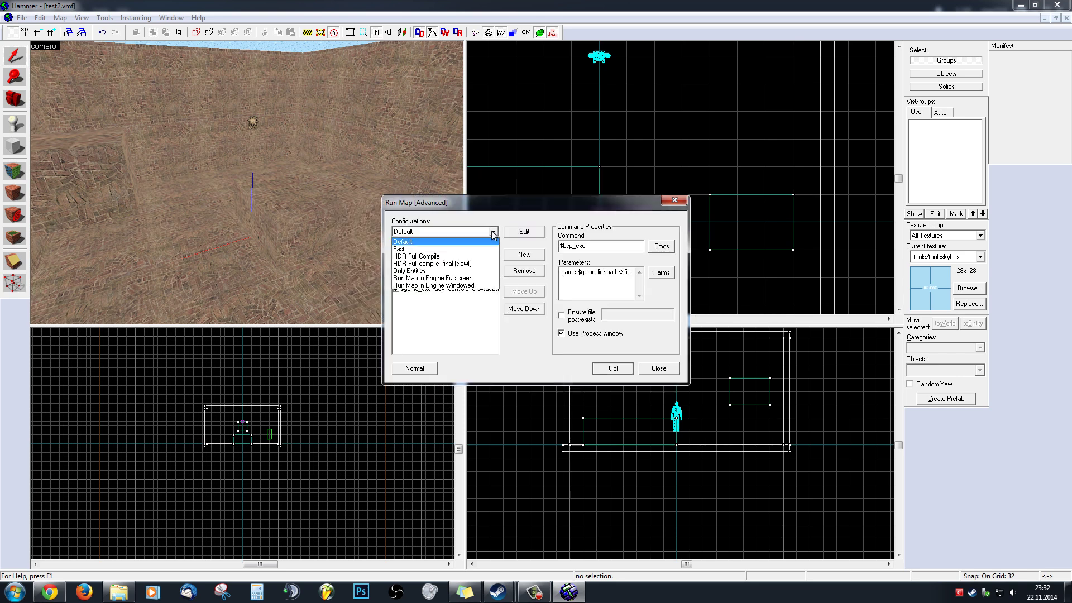
pyautogui.click(493, 233)
pyautogui.click(493, 233)
pyautogui.click(493, 233)
pyautogui.click(494, 232)
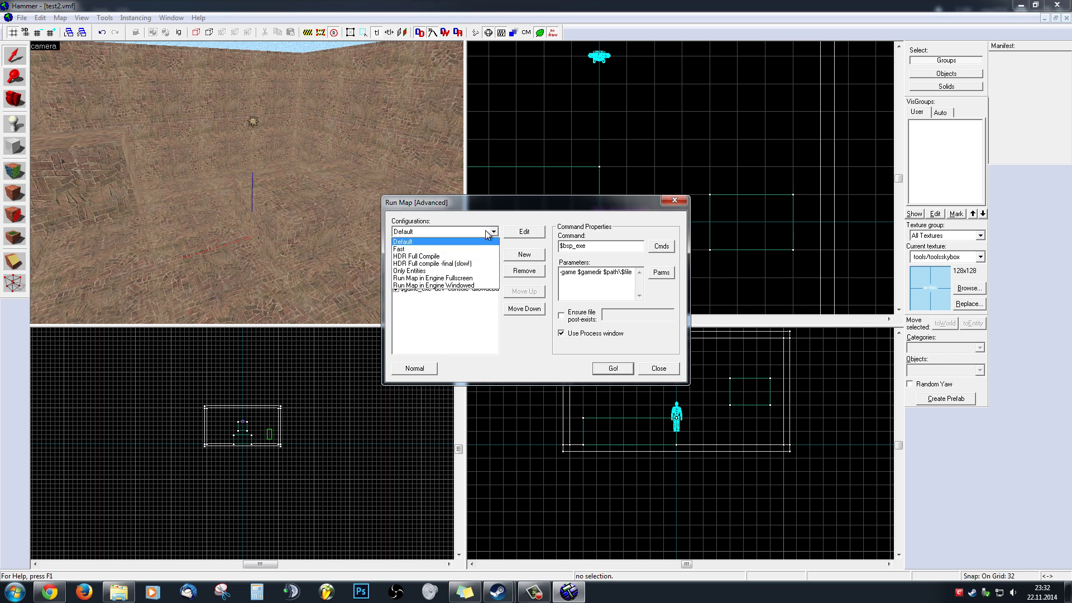
pyautogui.click(454, 242)
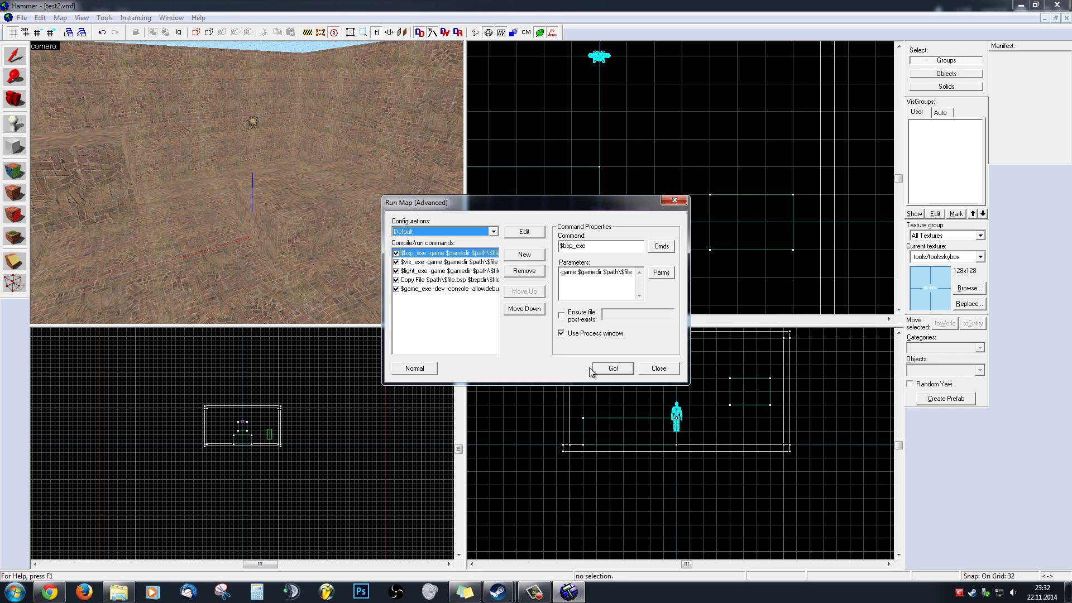
pyautogui.click(616, 370)
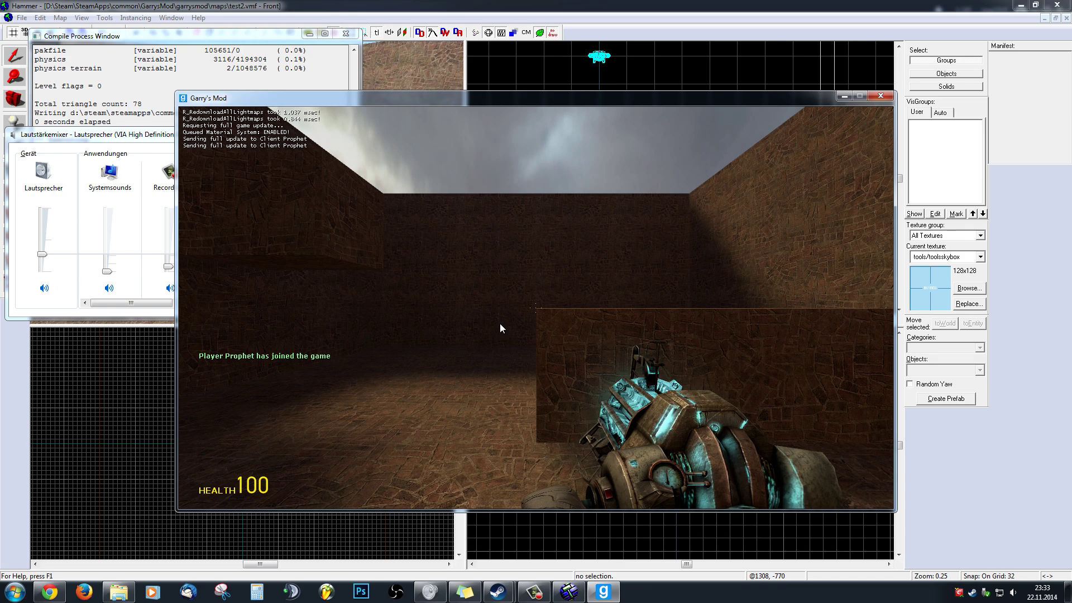
# Walk through the compiled map in Garry's Mod to examine its blocks, walls, sky and lighting, trying the physics gun and gravity gun.
pyautogui.press('w')
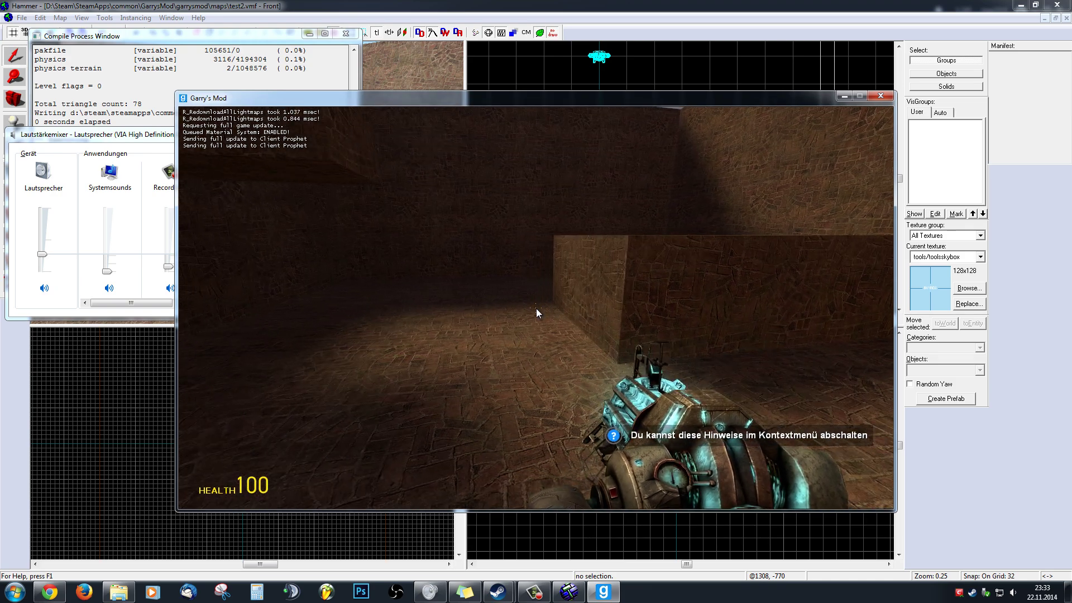
pyautogui.press('w')
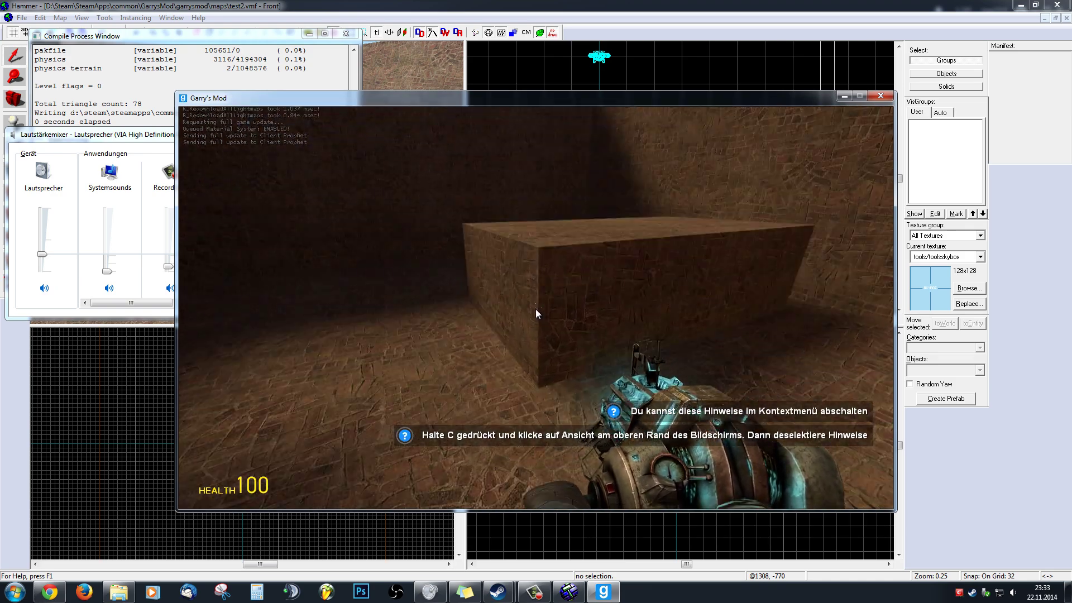
pyautogui.press('w')
pyautogui.click(535, 308)
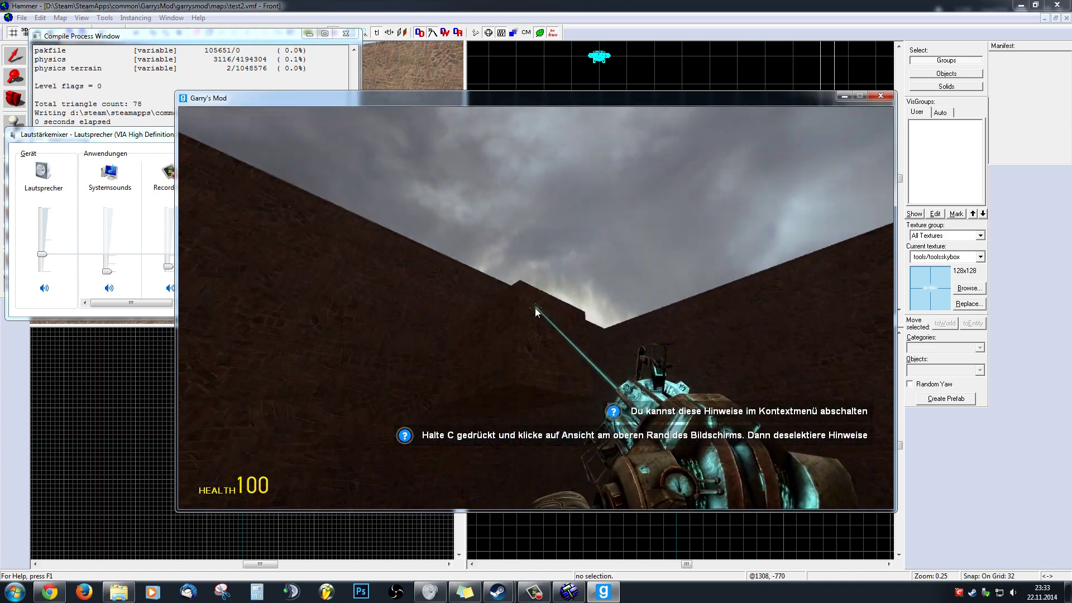
pyautogui.press('w')
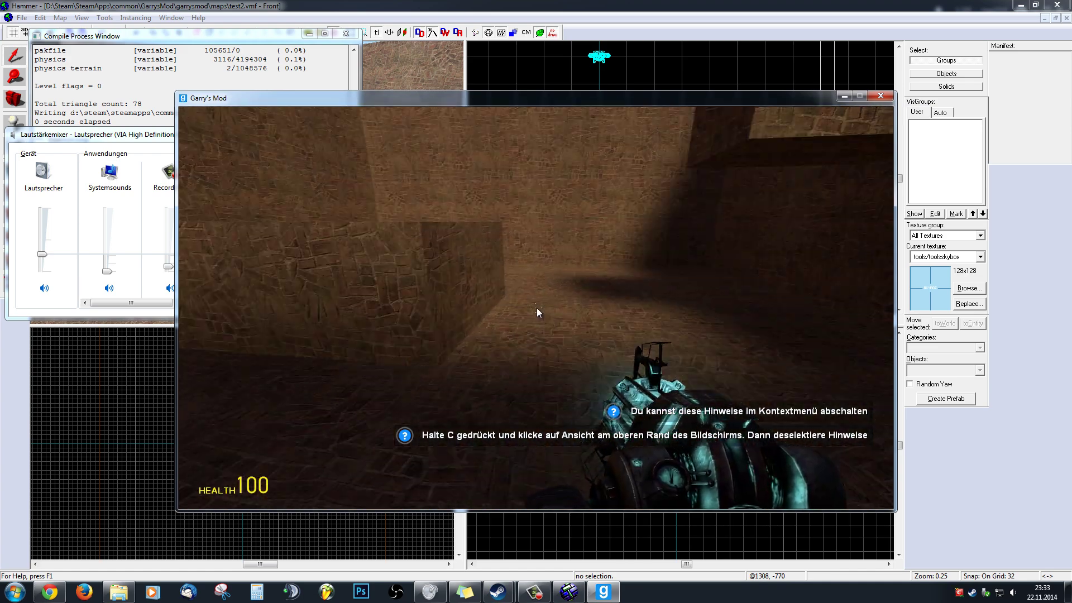
pyautogui.scroll(-1, 537, 306)
pyautogui.click(537, 306)
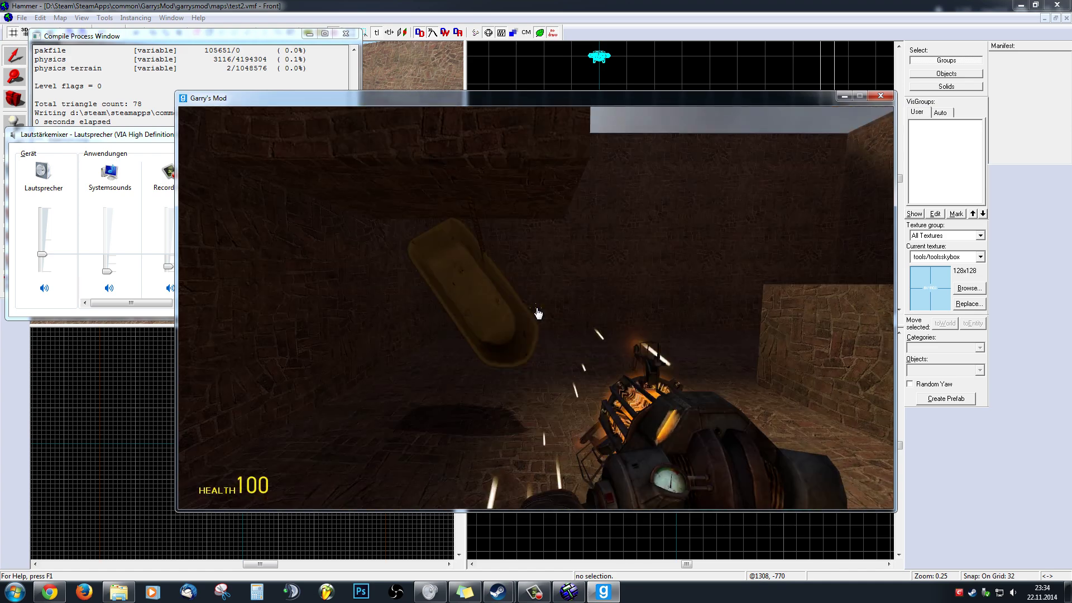
pyautogui.press('w')
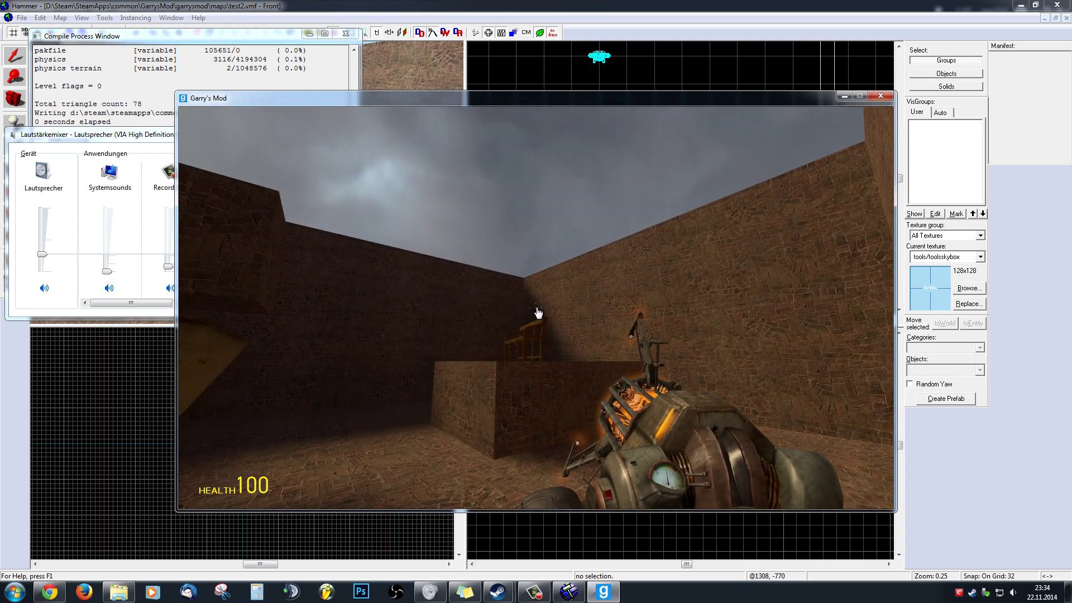